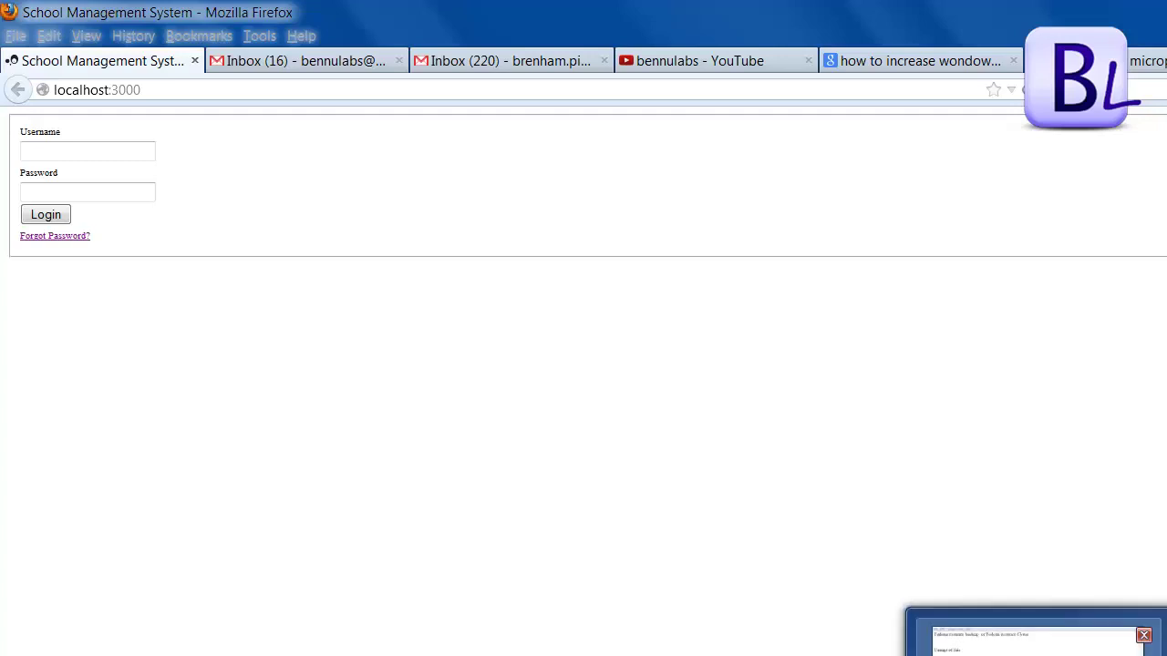
- Switch to the Notepad note describing uses of a Fedena backup or clone
{"action": "key", "text": "alt+Tab"}
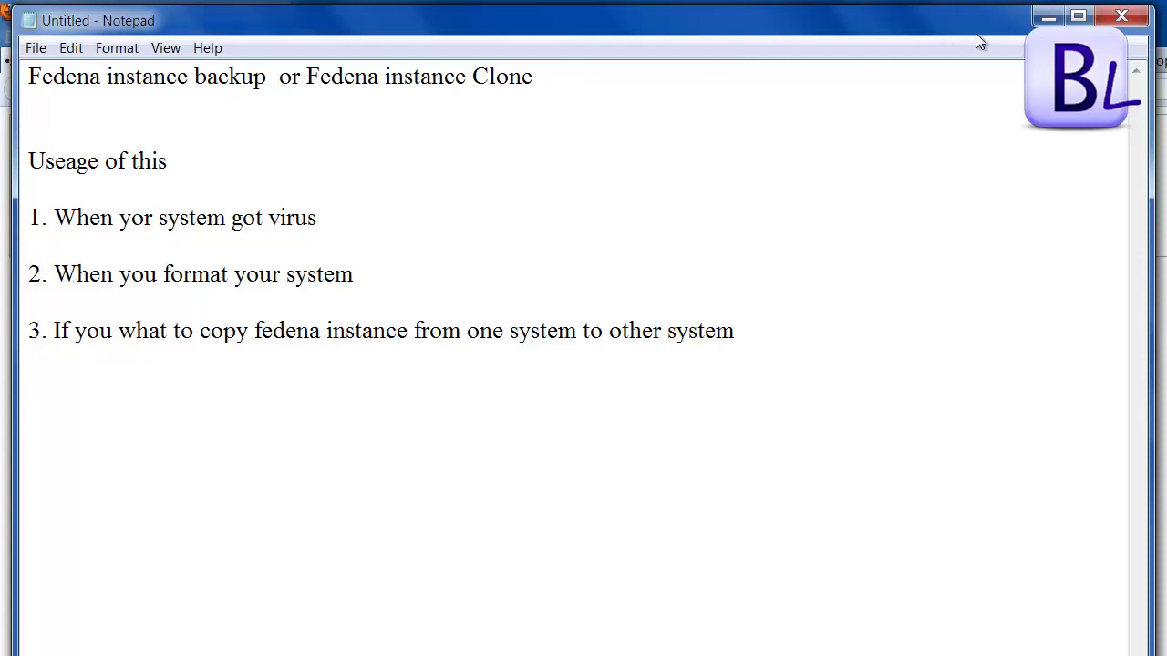
- Minimize the Notepad backup notes to reveal the localhost:3000 login page
{"action": "left_click", "coordinate": [1047, 18]}
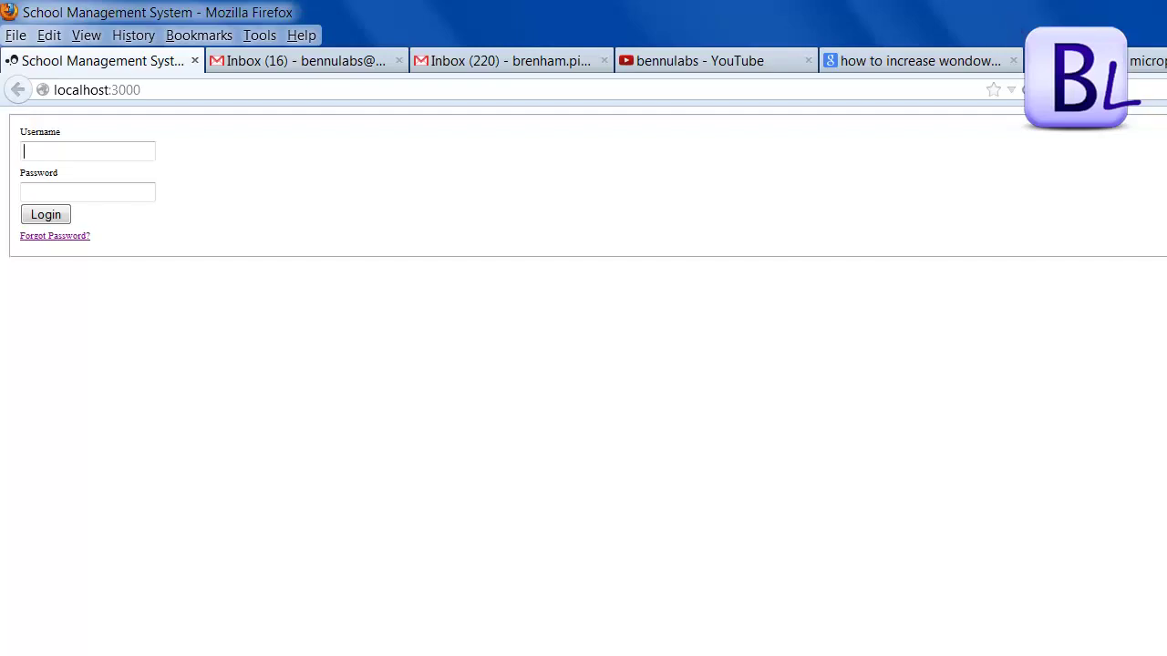
- Copy the fedena folder from the OS (C:) drive
{"action": "key", "text": "super"}
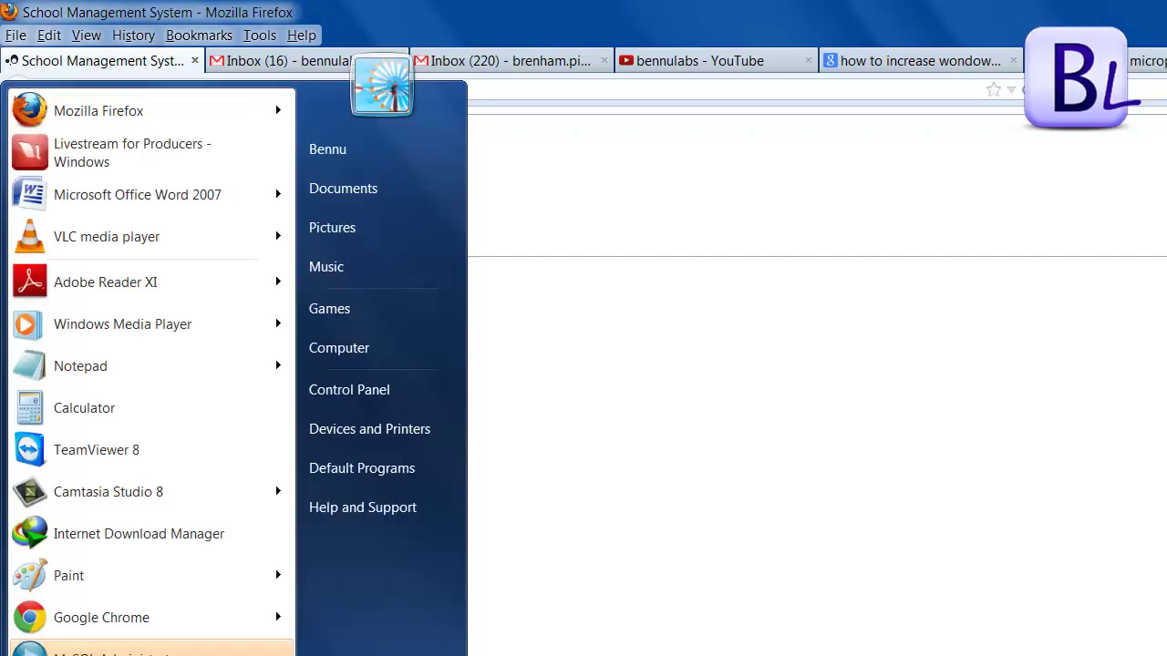
{"action": "left_click", "coordinate": [362, 348]}
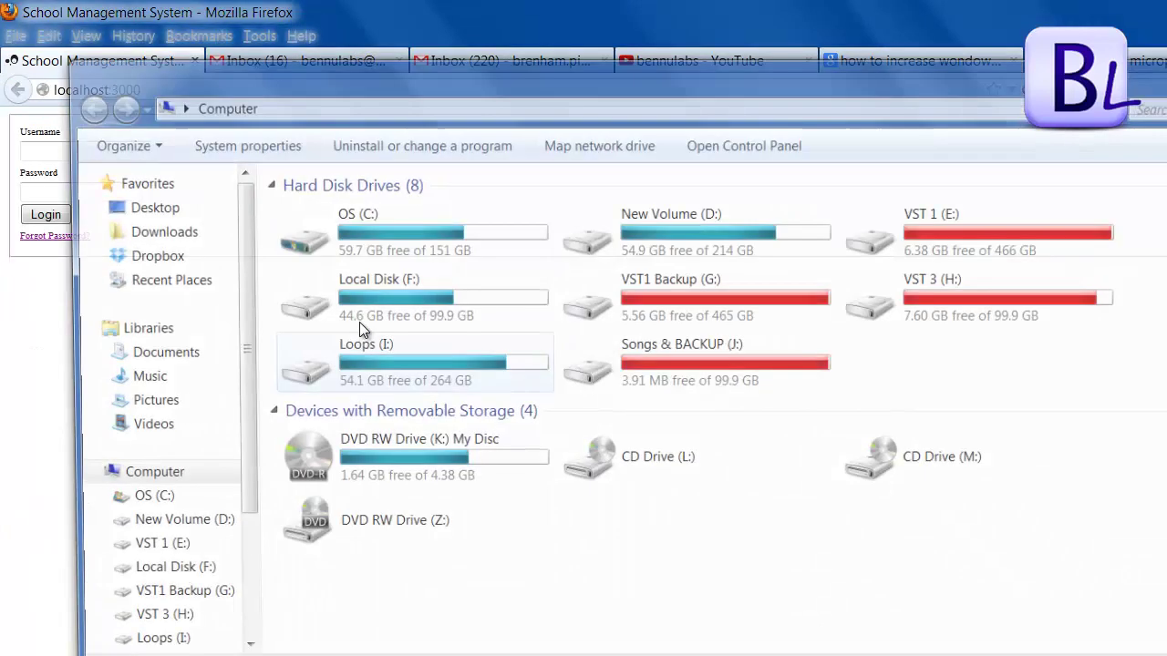
{"action": "double_click", "coordinate": [408, 223]}
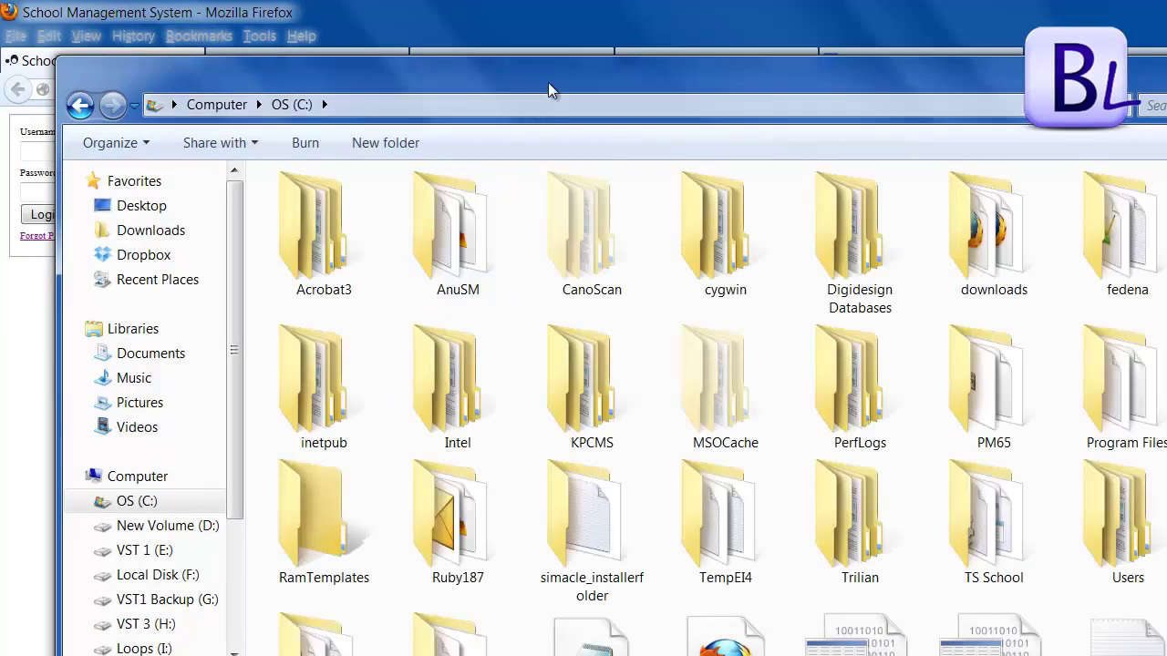
{"action": "double_click", "coordinate": [548, 82]}
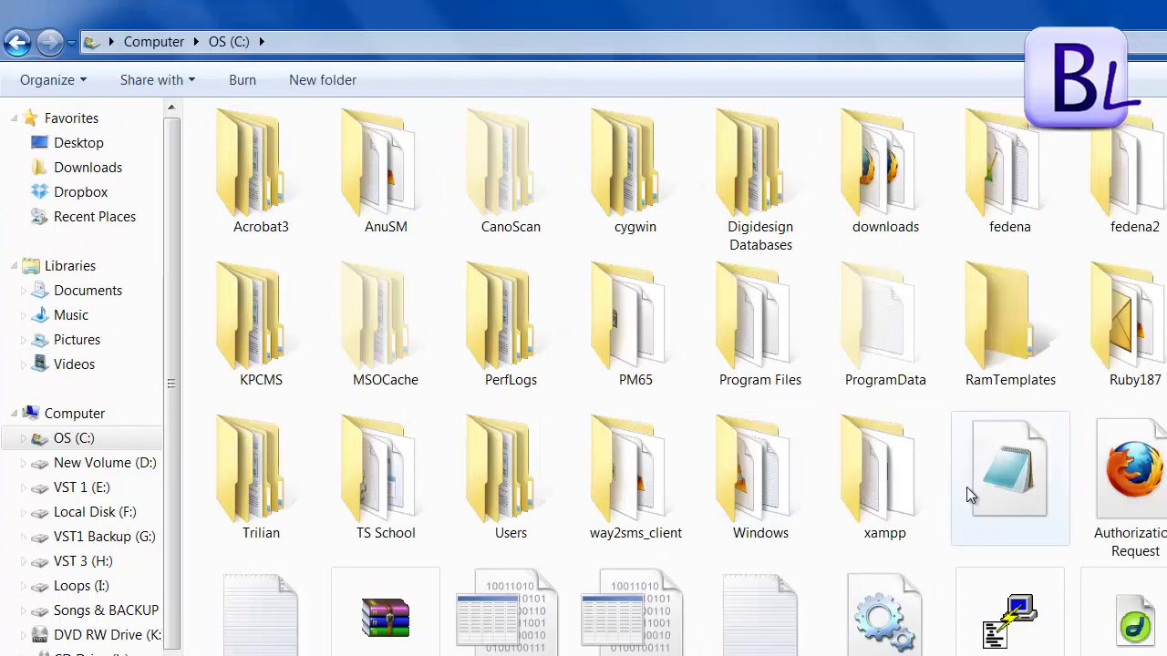
{"action": "left_click", "coordinate": [1010, 189]}
{"action": "double_click", "coordinate": [1009, 188]}
{"action": "right_click", "coordinate": [1005, 180]}
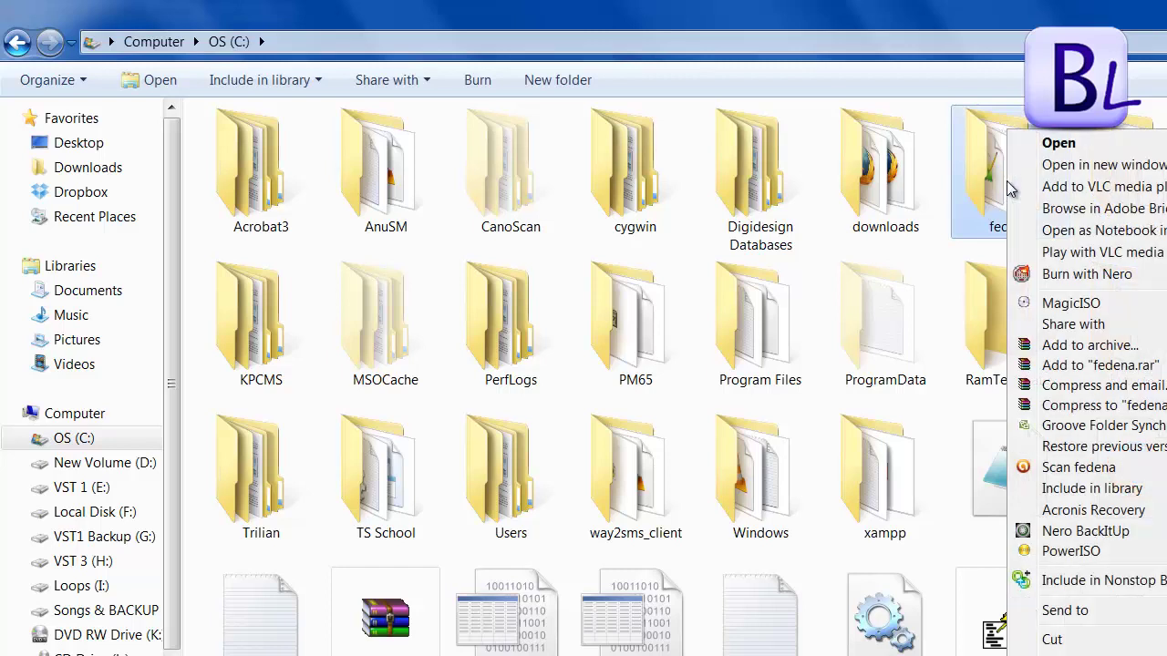
{"action": "left_click", "coordinate": [1060, 653]}
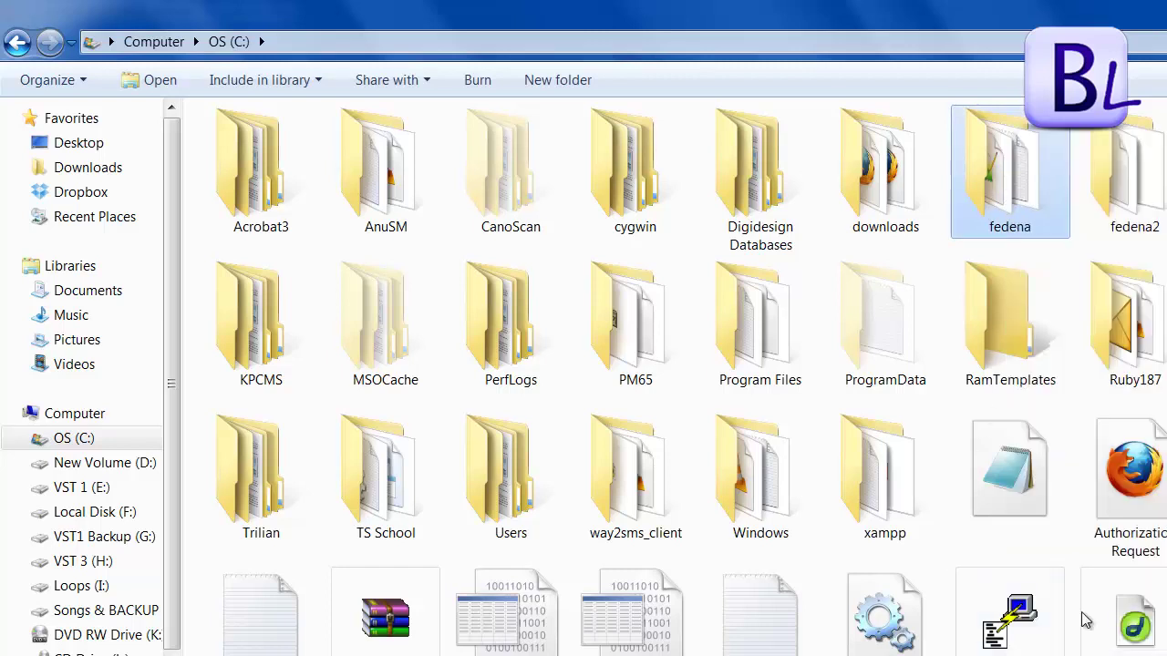
- Paste the fedena folder into the New Volume (D:) drive
{"action": "left_click", "coordinate": [18, 43]}
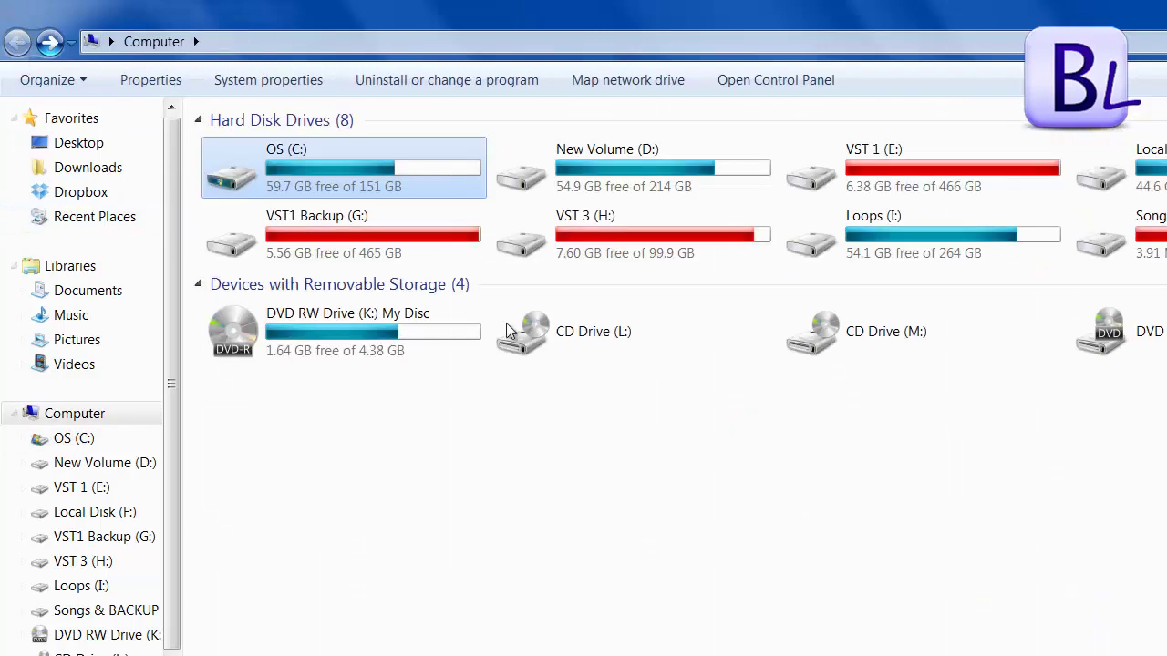
{"action": "left_click", "coordinate": [661, 171]}
{"action": "double_click", "coordinate": [660, 168]}
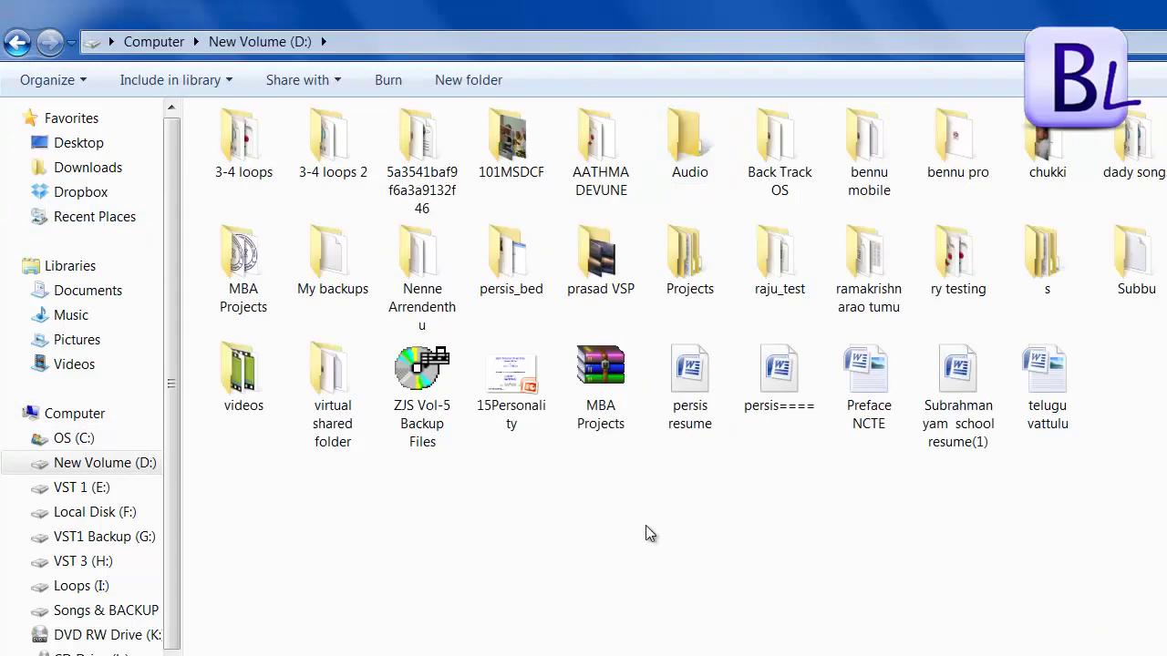
{"action": "right_click", "coordinate": [672, 529]}
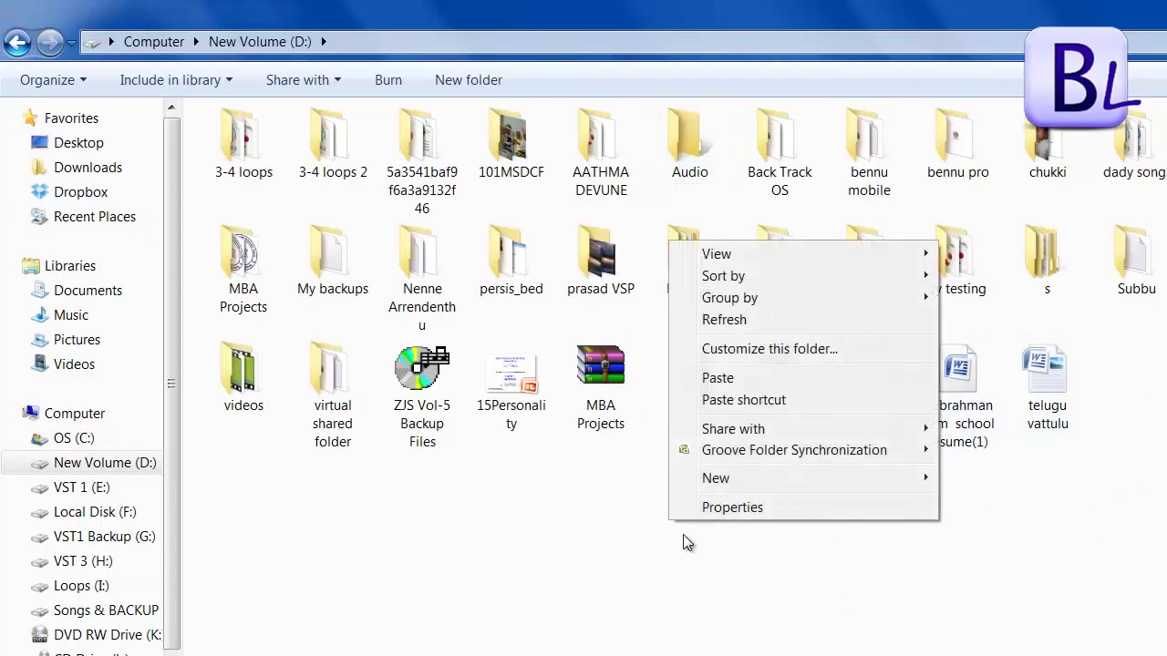
{"action": "key", "text": "Escape"}
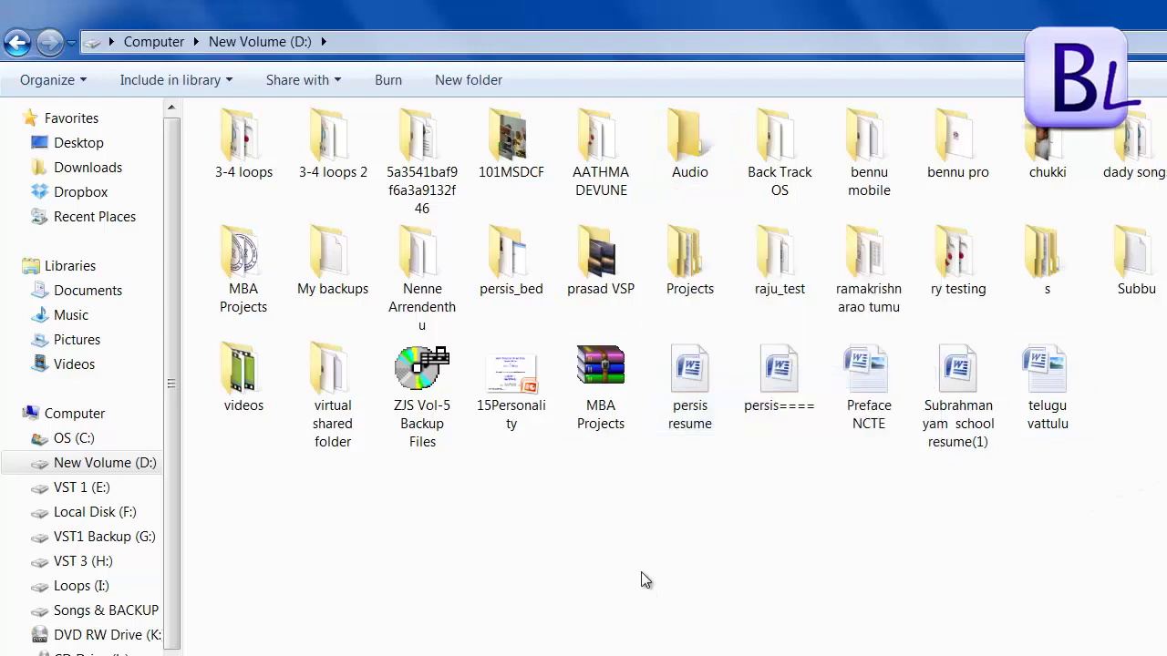
{"action": "key", "text": "ctrl+v"}
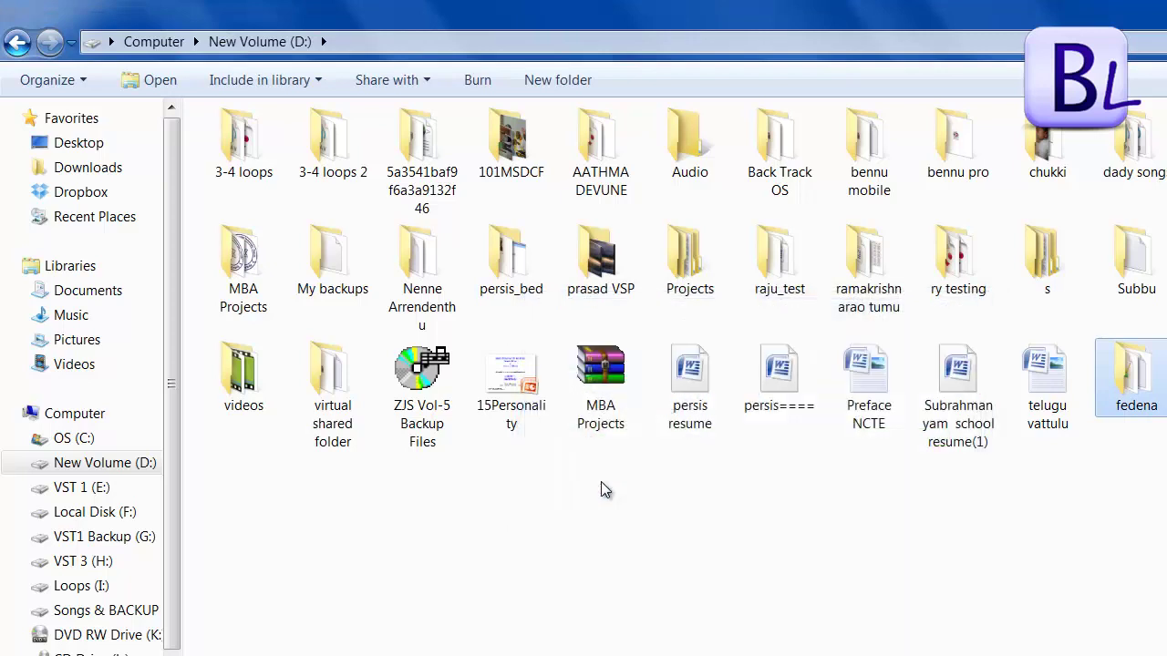
- Open D:\fedena\config\database.yml with Notepad++
{"action": "double_click", "coordinate": [1138, 378]}
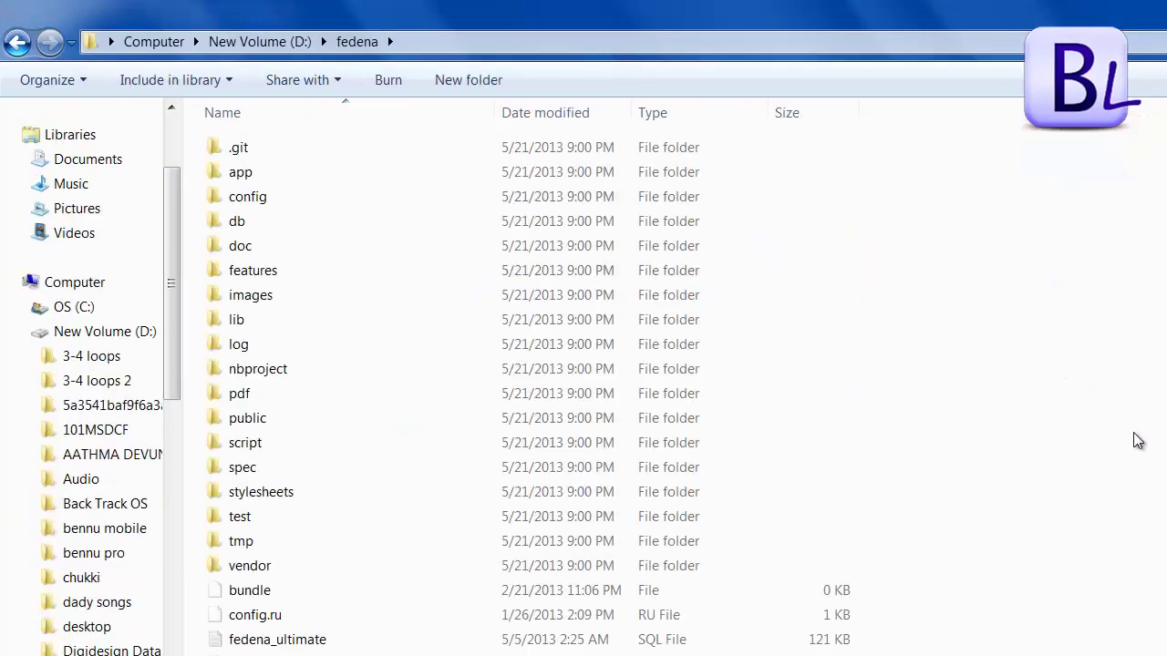
{"action": "double_click", "coordinate": [308, 200]}
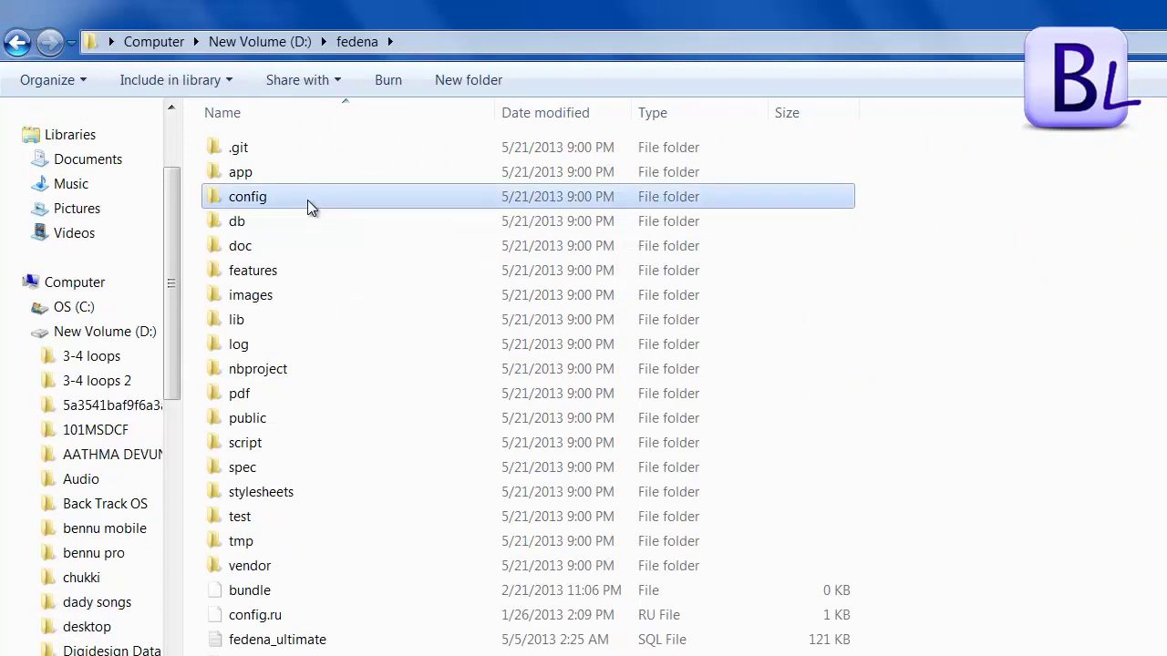
{"action": "left_click", "coordinate": [287, 296]}
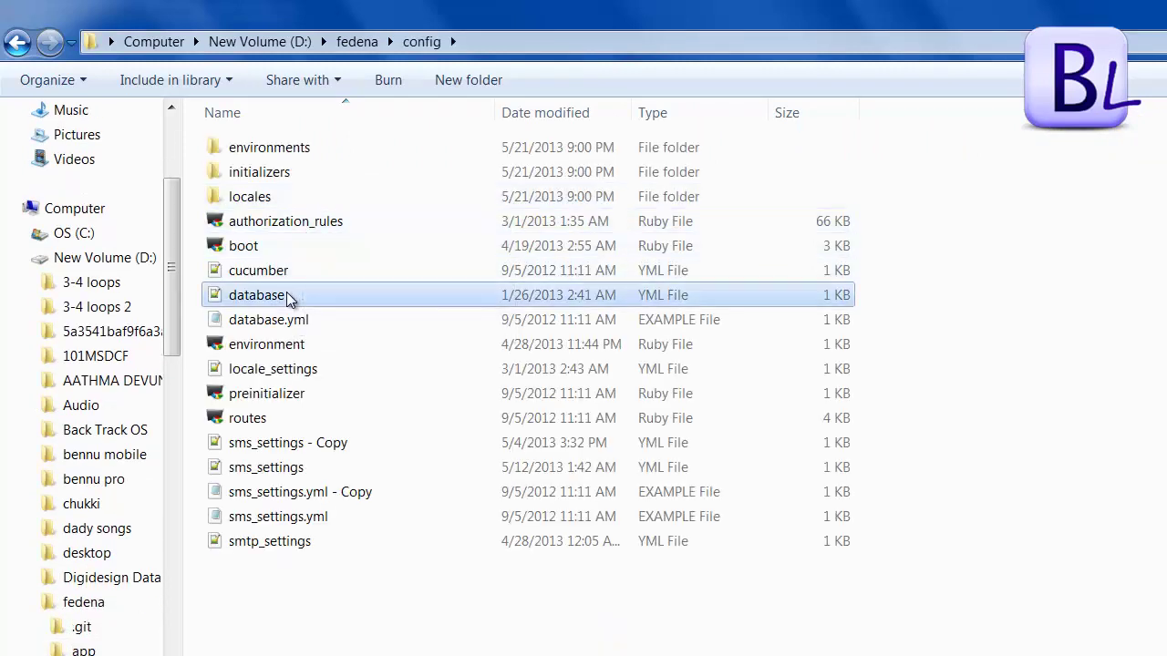
{"action": "right_click", "coordinate": [287, 298]}
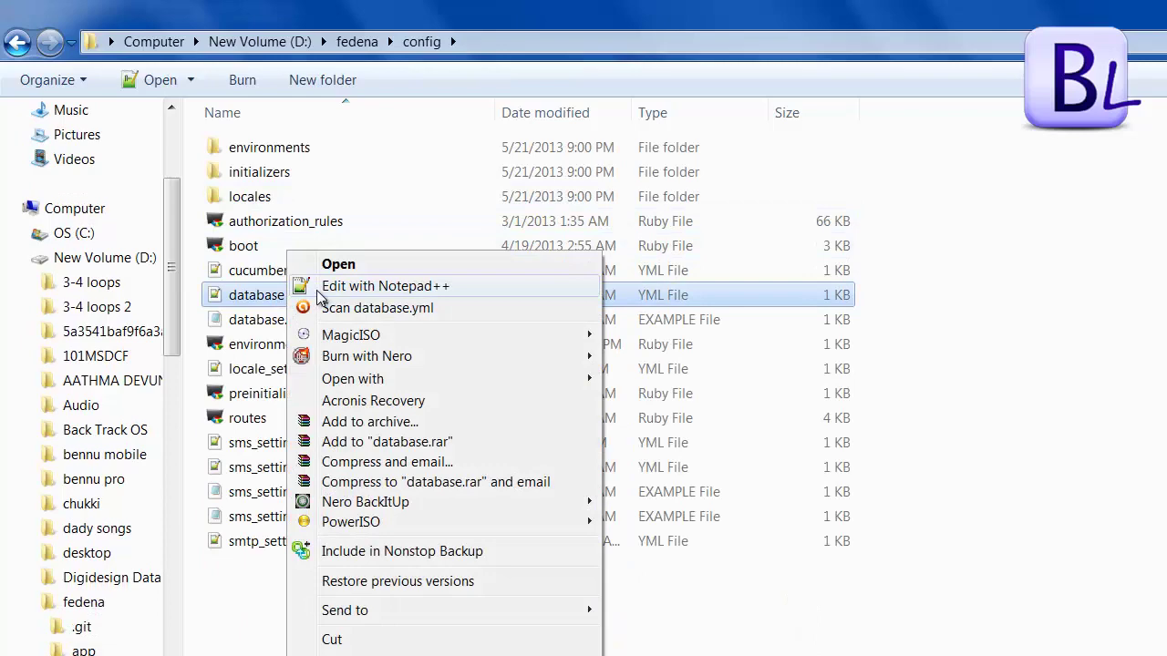
{"action": "left_click", "coordinate": [318, 289]}
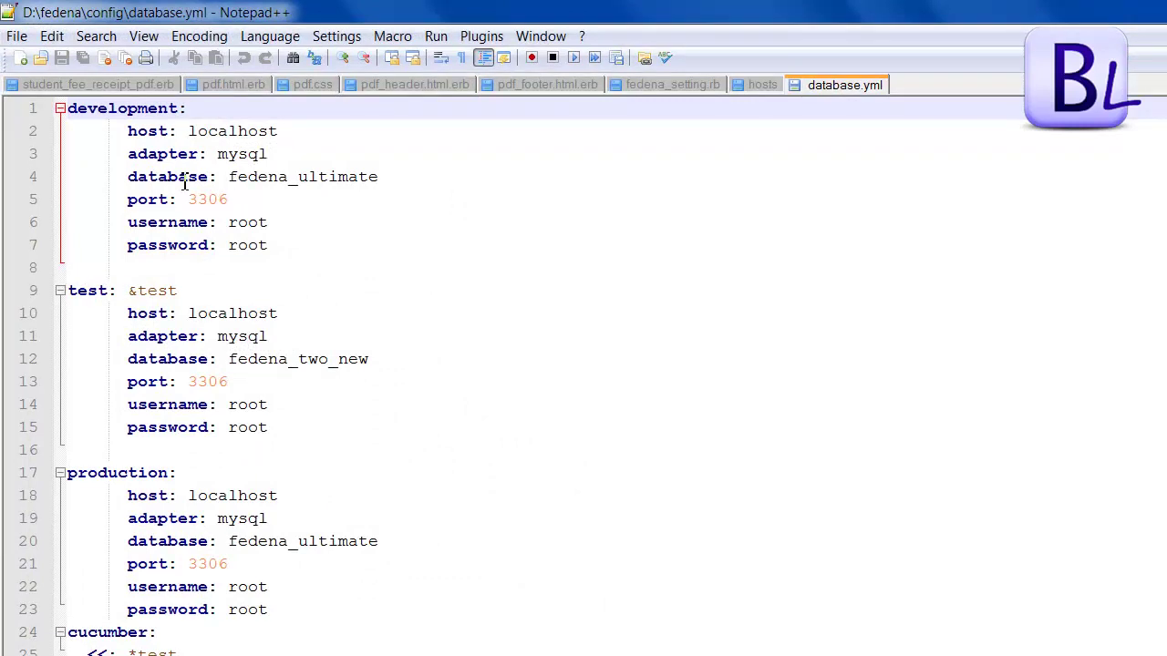
- Highlight the database name fedena_ultimate on line 4 and bring up the database.yml tab's options
{"action": "left_click_drag", "start_coordinate": [230, 176], "coordinate": [380, 177]}
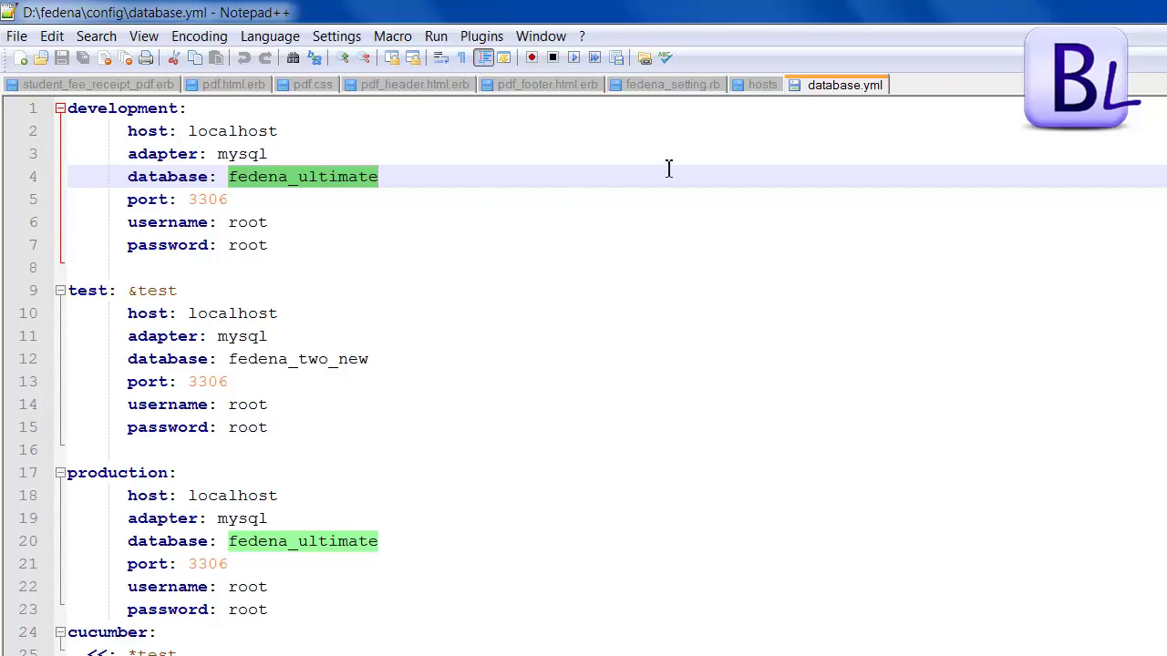
{"action": "right_click", "coordinate": [832, 91]}
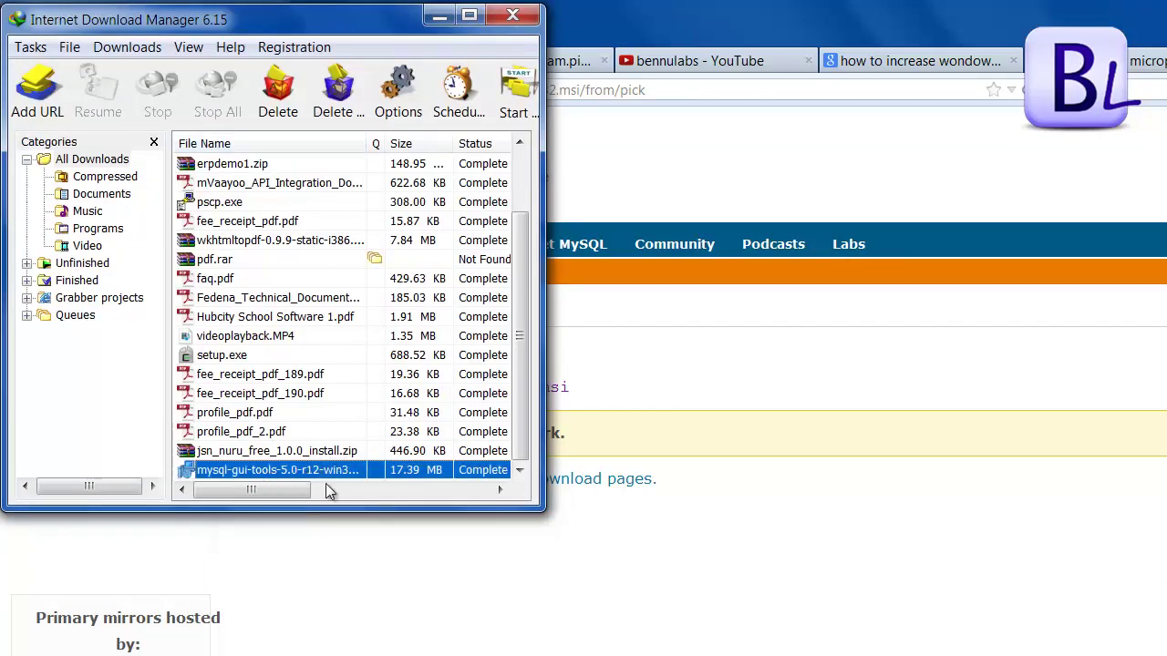
- Launch the mysql-gui-tools-5.0-r12 installer from Internet Download Manager
{"action": "left_click_drag", "start_coordinate": [538, 521], "coordinate": [736, 598]}
{"action": "left_click", "coordinate": [314, 552]}
{"action": "right_click", "coordinate": [313, 549]}
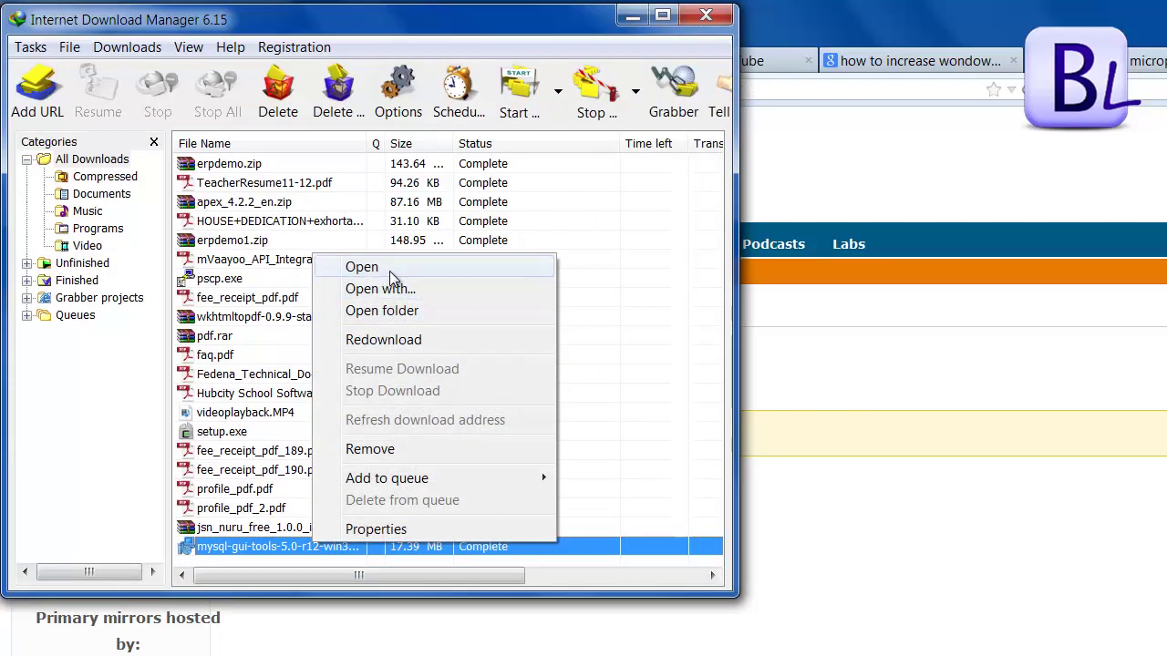
{"action": "left_click", "coordinate": [362, 266]}
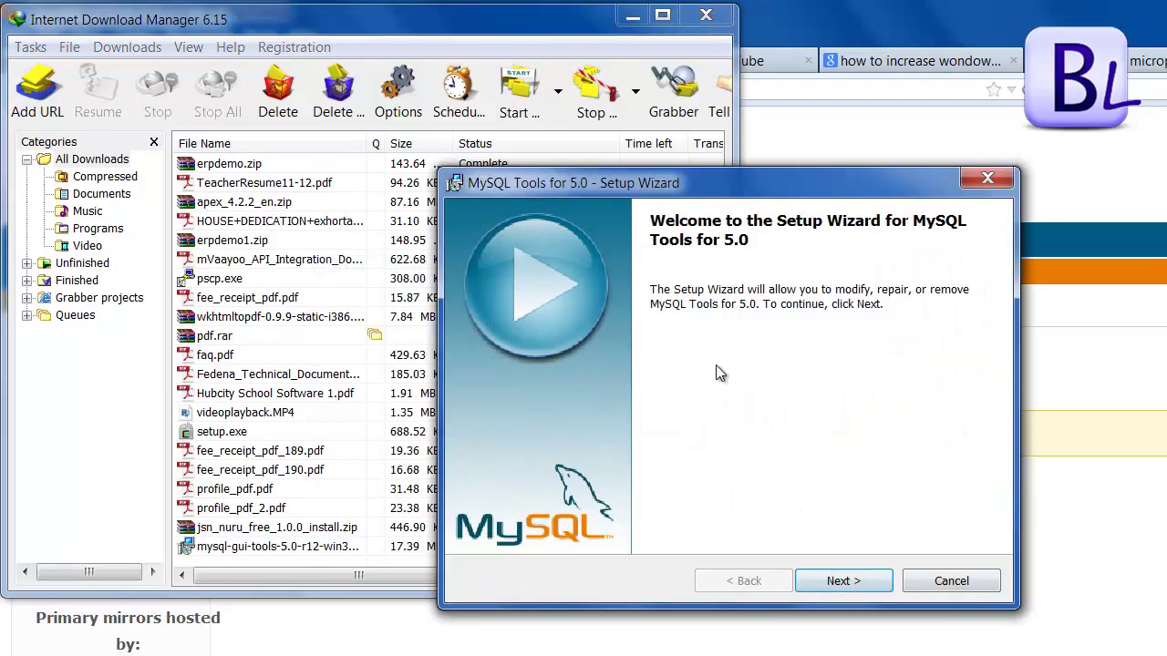
{"action": "left_click", "coordinate": [632, 16]}
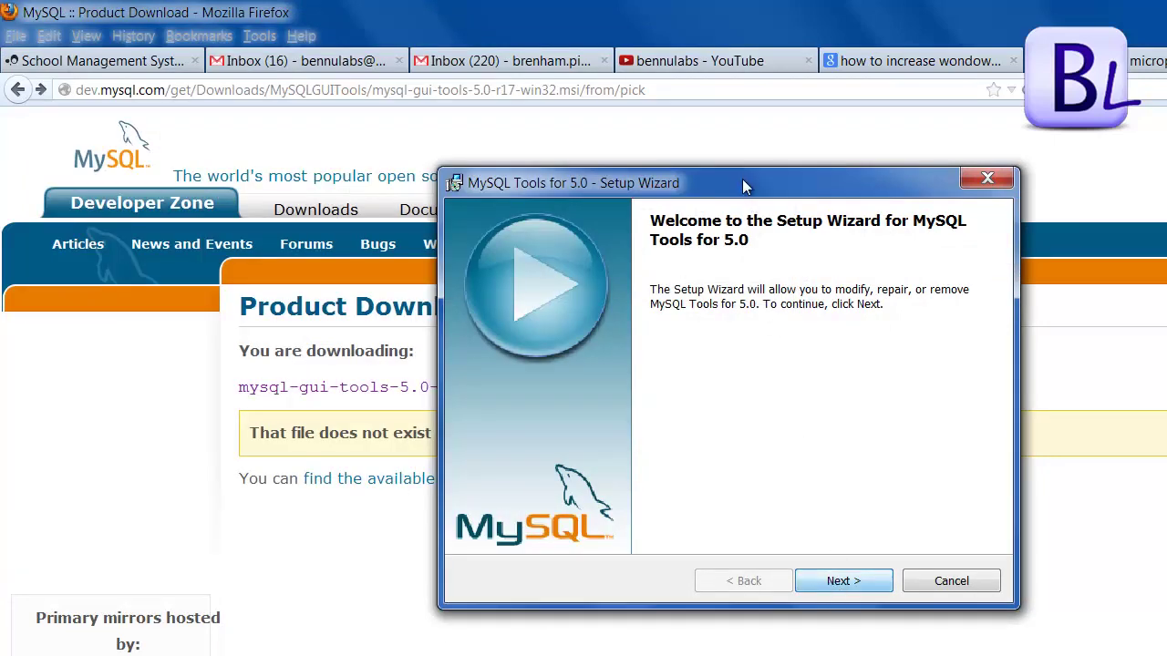
- Run the Modify installation with the default features to completion and finish the wizard
{"action": "left_click", "coordinate": [842, 581]}
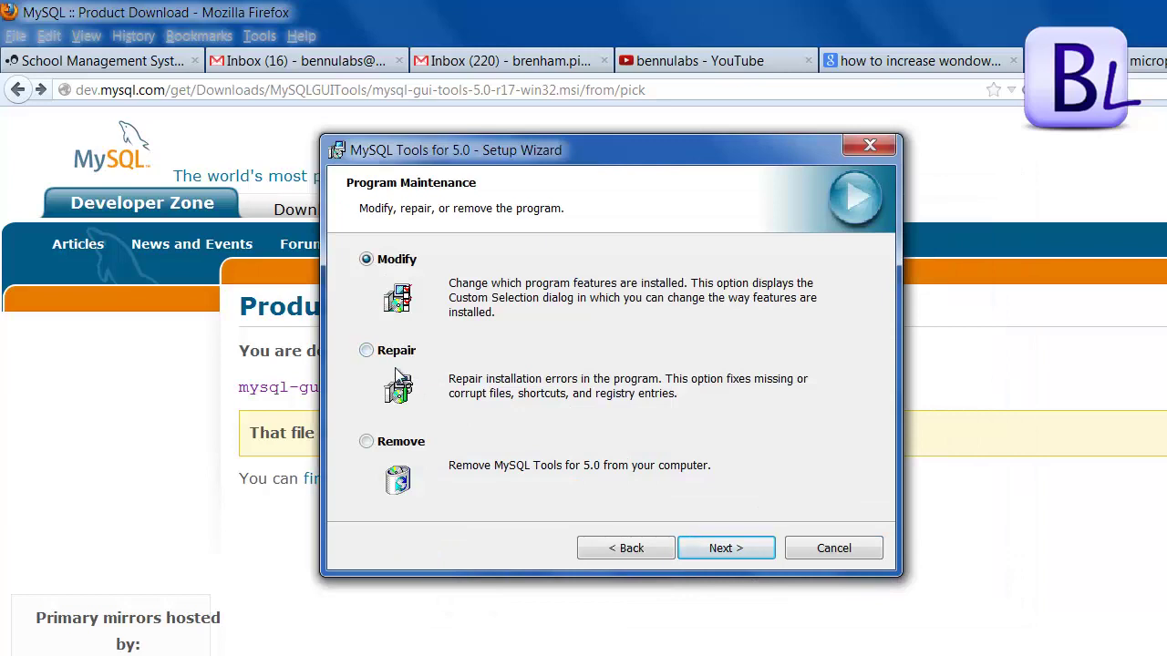
{"action": "left_click", "coordinate": [722, 553]}
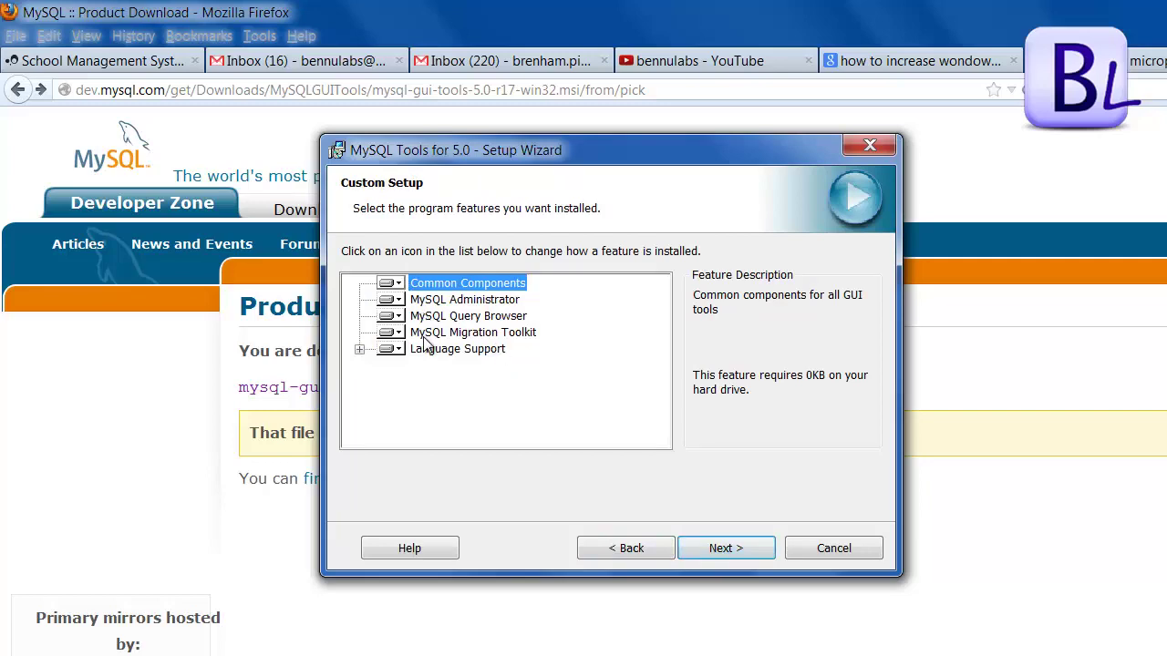
{"action": "left_click", "coordinate": [740, 551]}
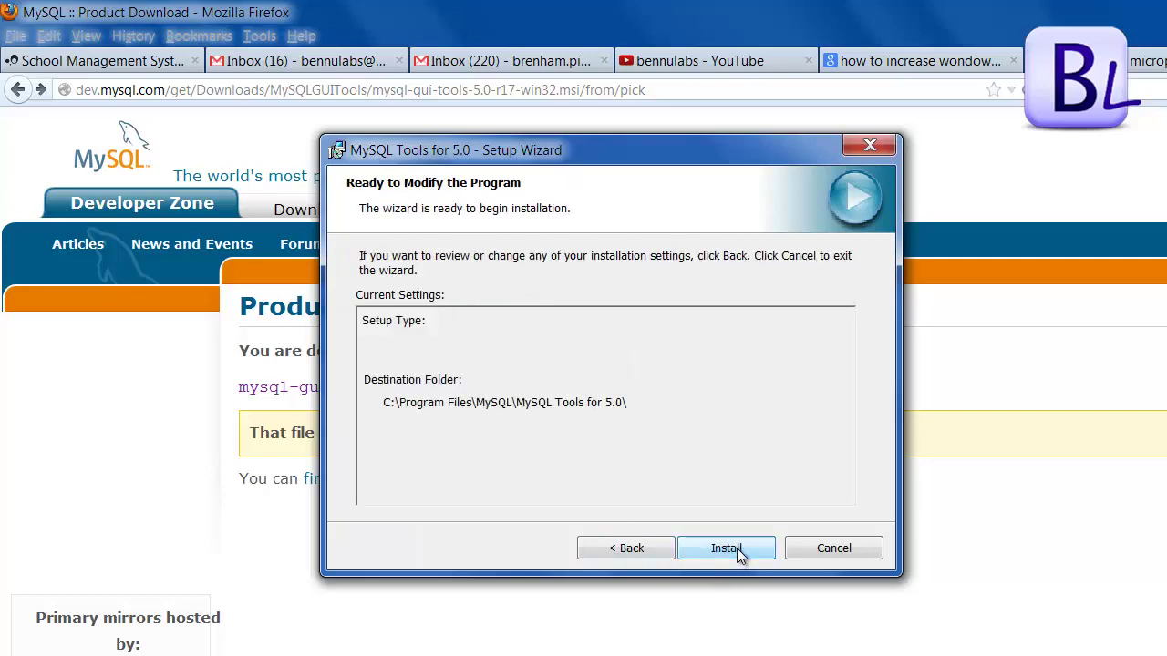
{"action": "left_click", "coordinate": [736, 548]}
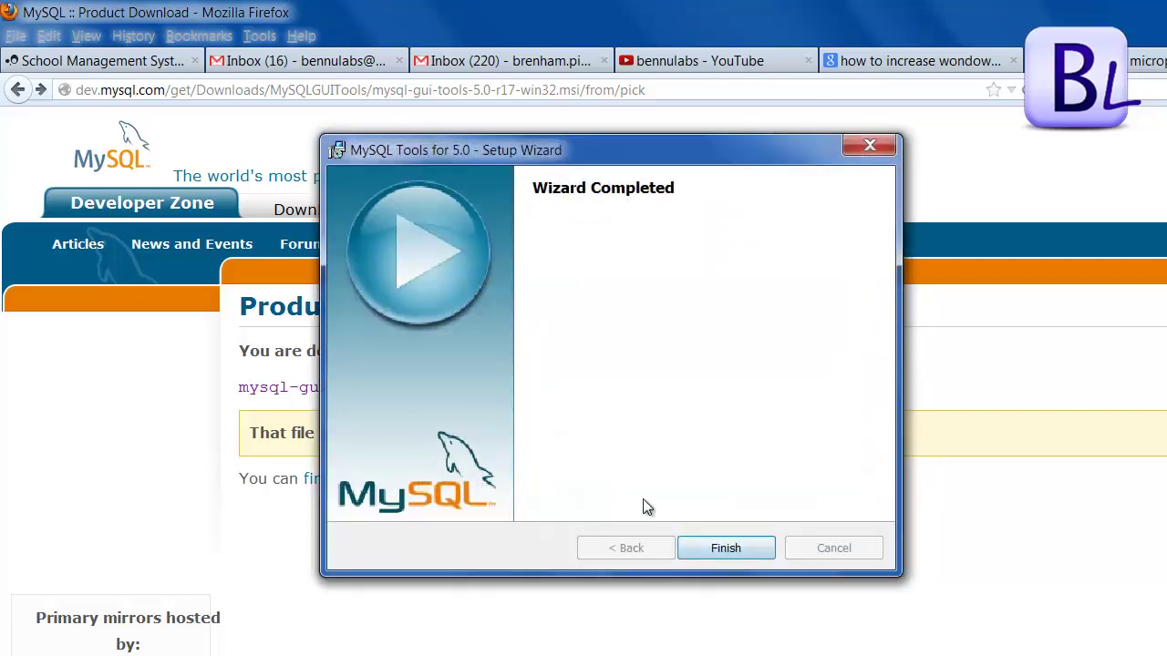
{"action": "left_click", "coordinate": [726, 549]}
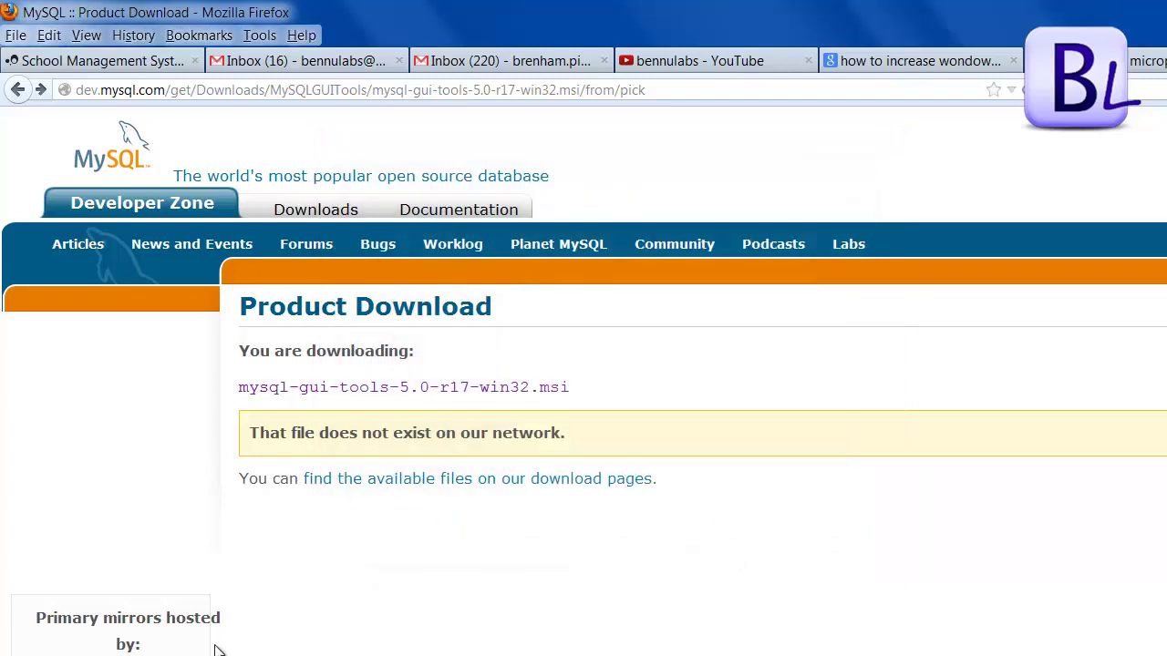
{"action": "key", "text": "super"}
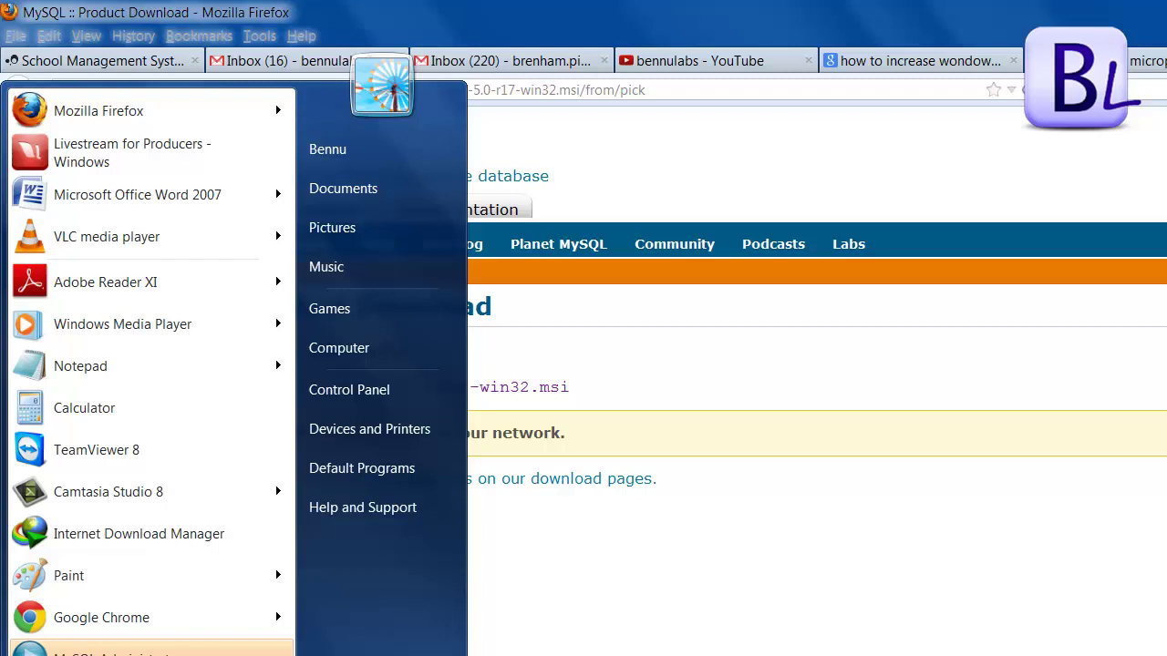
- Launch MySQL Administrator from the MySQL program group and focus the login dialog's Password field
{"action": "left_click", "coordinate": [64, 655]}
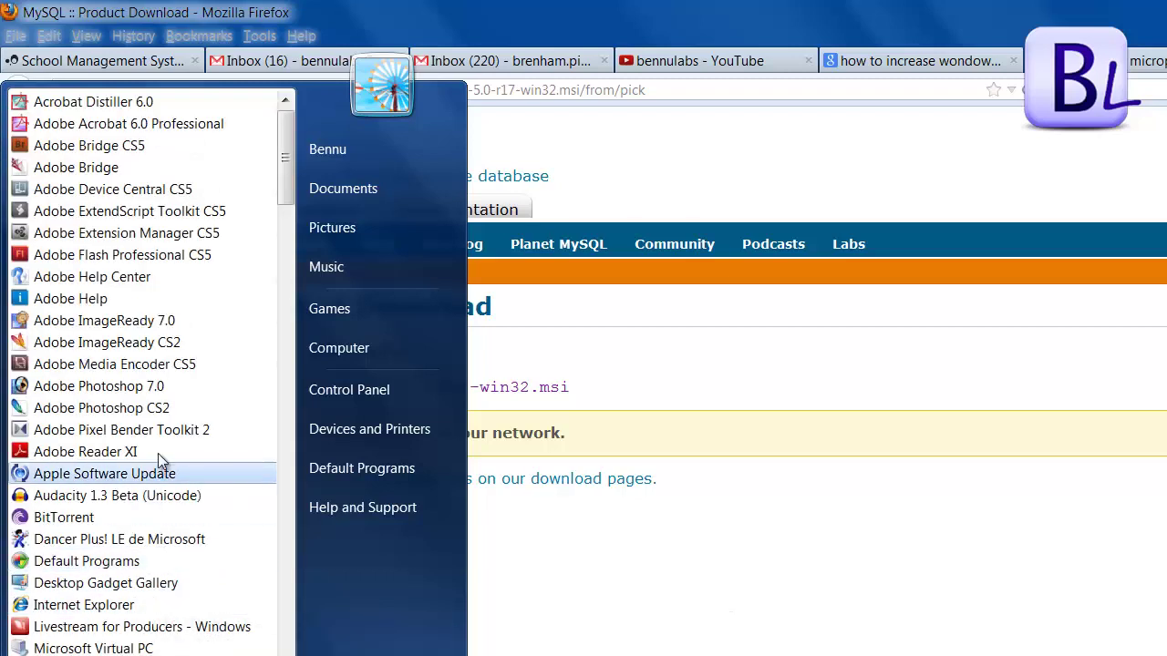
{"action": "left_click_drag", "start_coordinate": [294, 150], "coordinate": [307, 447]}
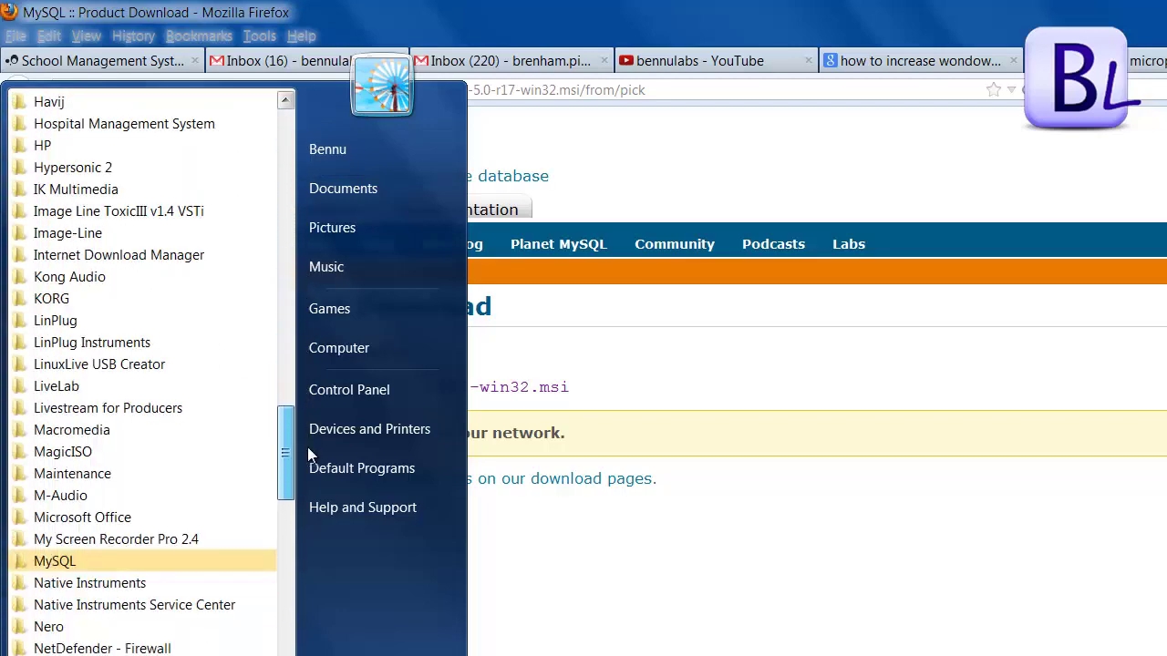
{"action": "left_click", "coordinate": [58, 566]}
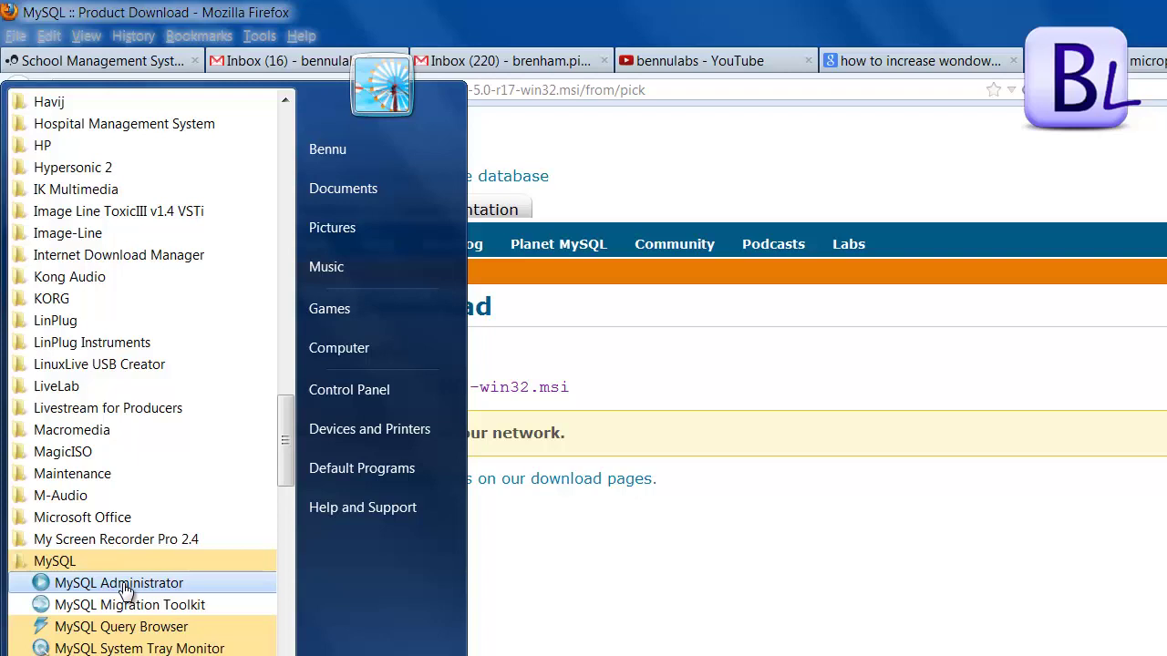
{"action": "left_click", "coordinate": [126, 588]}
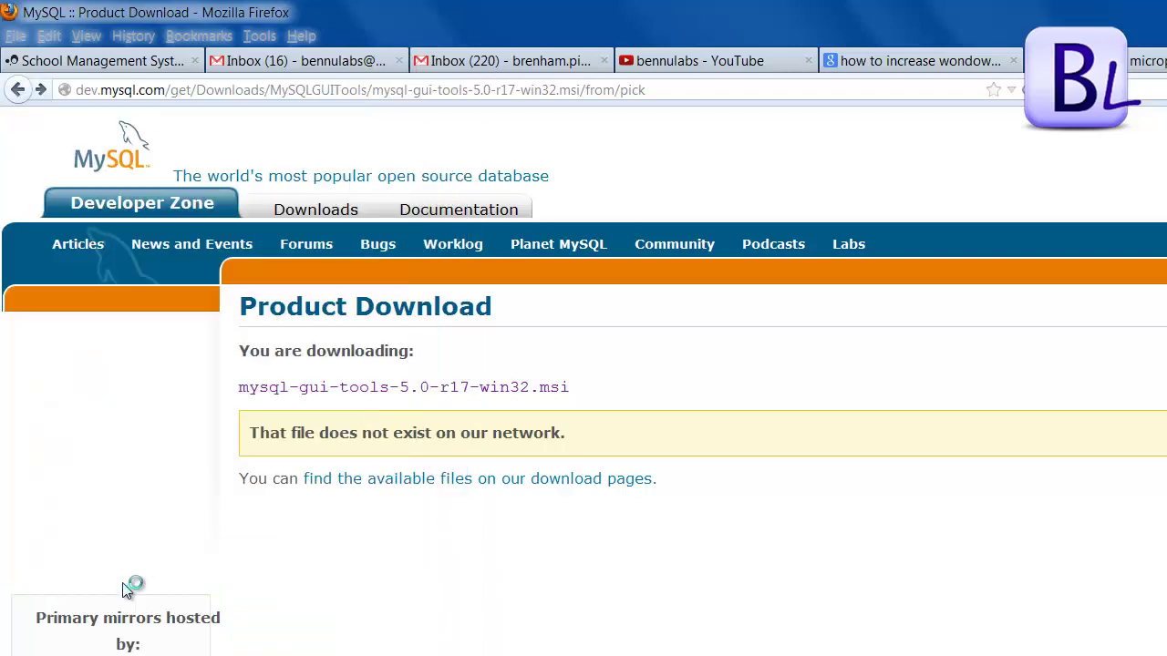
{"action": "left_click_drag", "start_coordinate": [701, 269], "coordinate": [580, 212]}
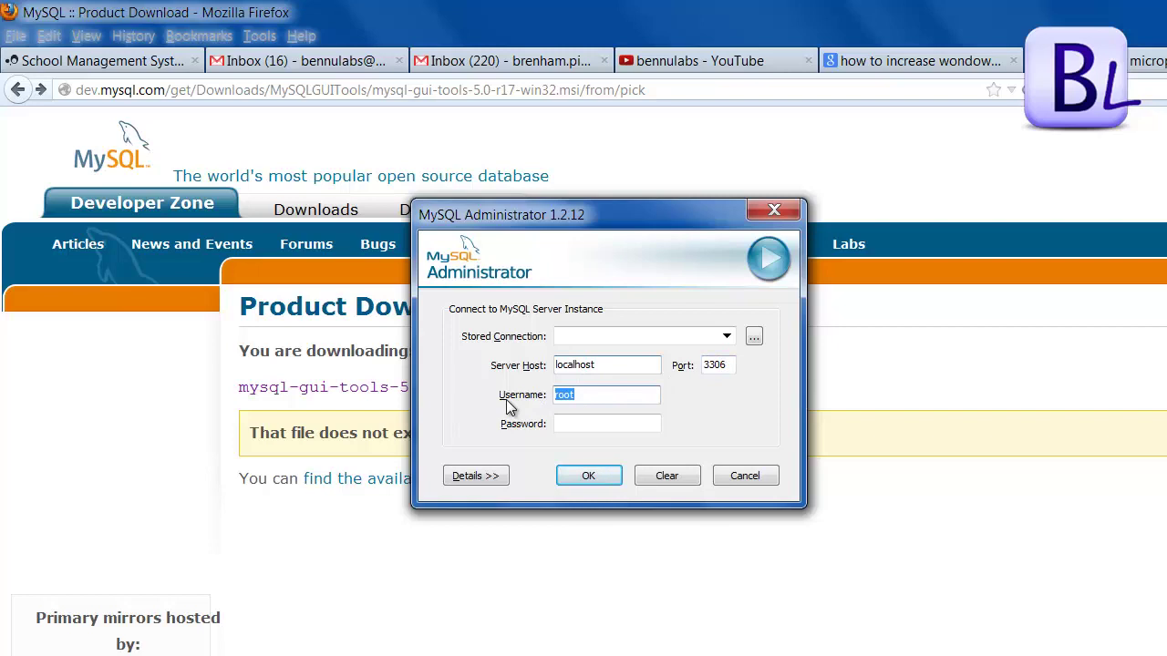
{"action": "left_click", "coordinate": [562, 422]}
- Connect as root to localhost:3306 and go to the Backup page
{"action": "left_click", "coordinate": [588, 475]}
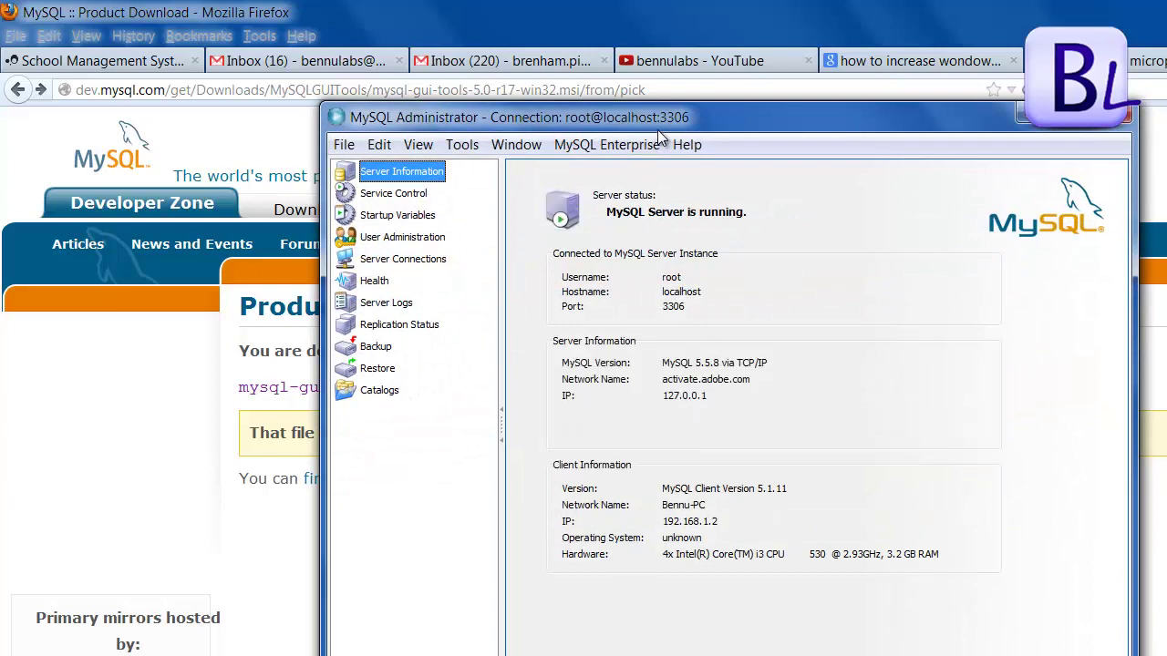
{"action": "left_click_drag", "start_coordinate": [665, 122], "coordinate": [612, 103]}
{"action": "left_click_drag", "start_coordinate": [338, 102], "coordinate": [308, 89]}
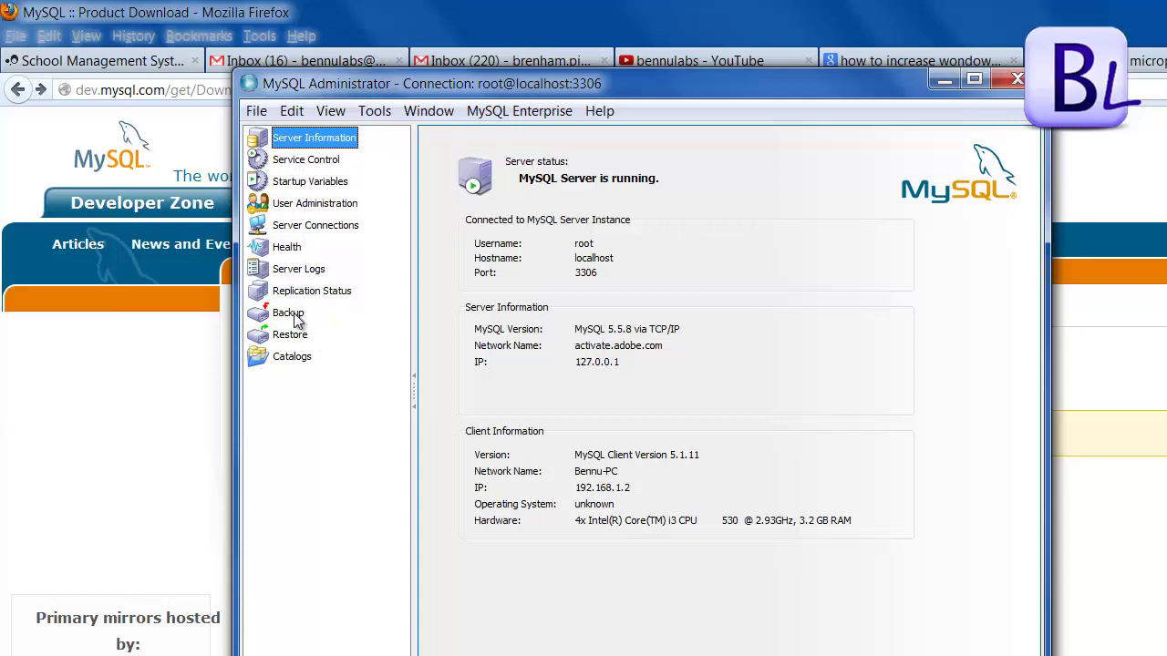
{"action": "left_click", "coordinate": [288, 319]}
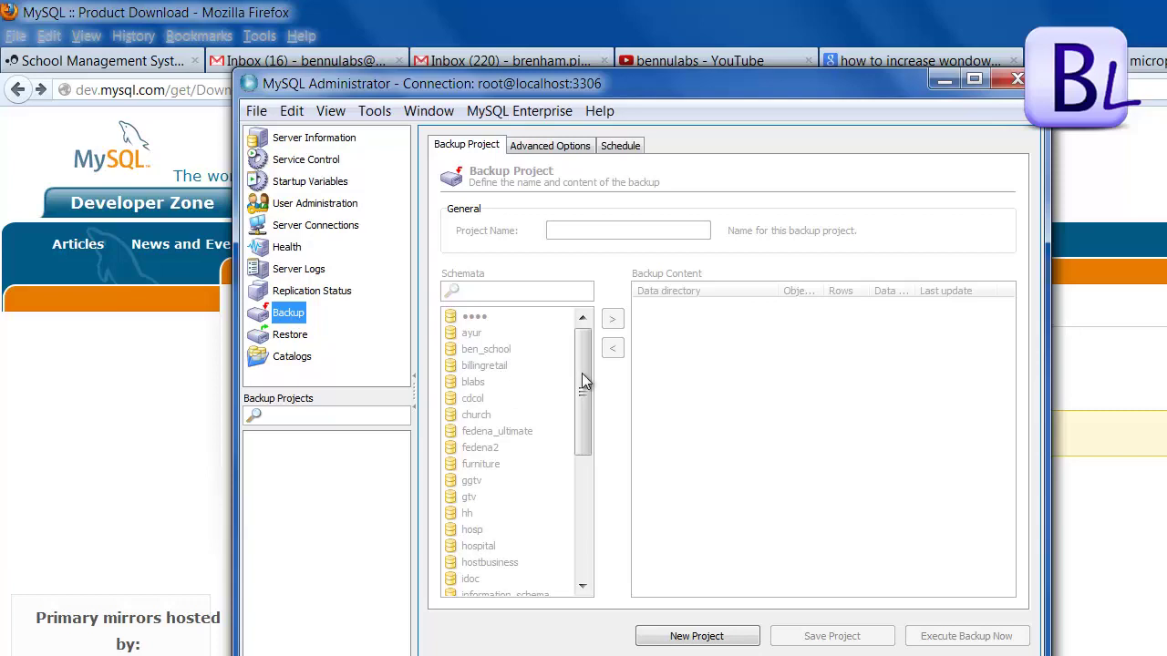
- Add the fedena_ultimate schema with all its tables to the Backup Content
{"action": "double_click", "coordinate": [541, 429]}
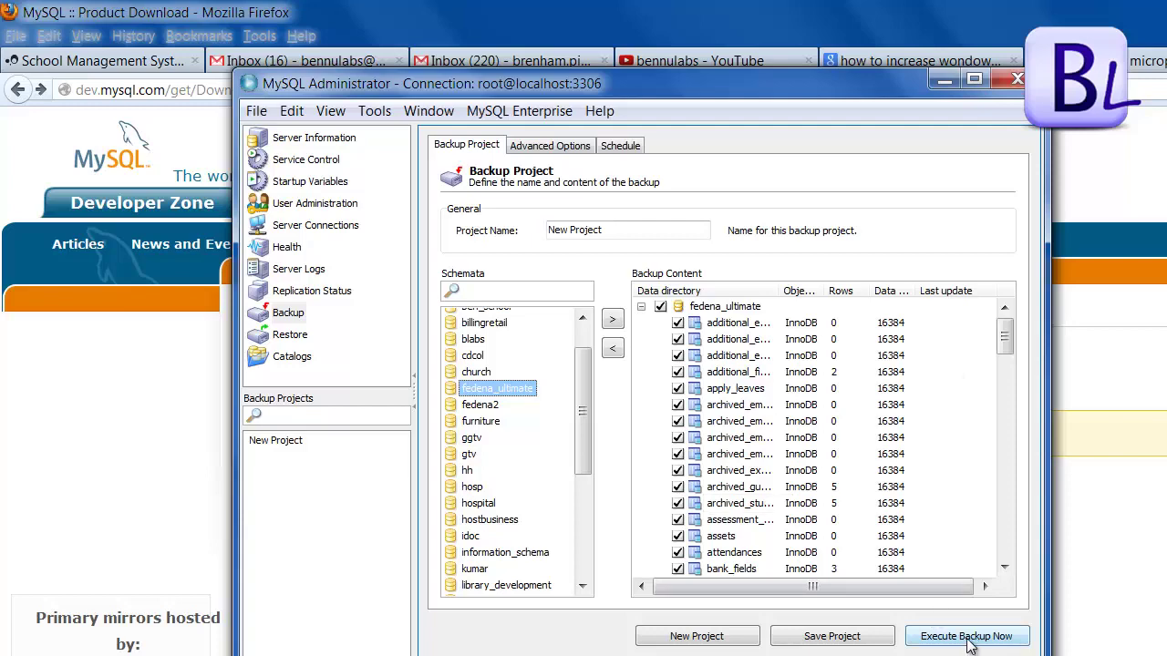
- Execute the backup now and enter fedena_ultimate as the backup file name
{"action": "left_click", "coordinate": [969, 643]}
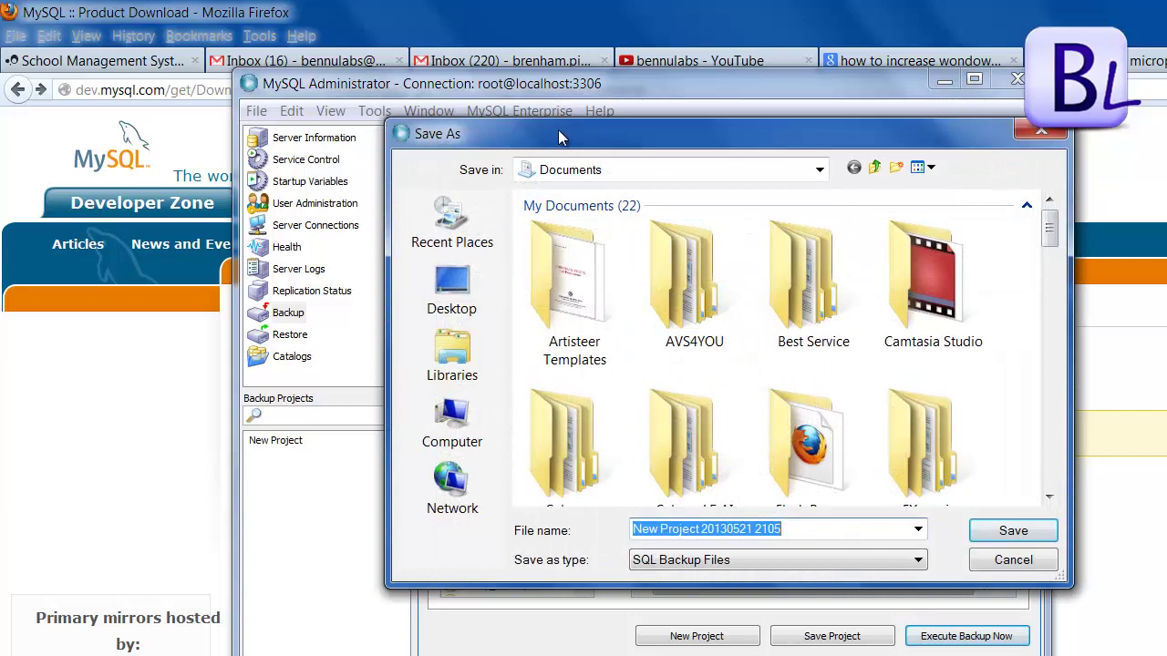
{"action": "left_click_drag", "start_coordinate": [560, 141], "coordinate": [419, 134]}
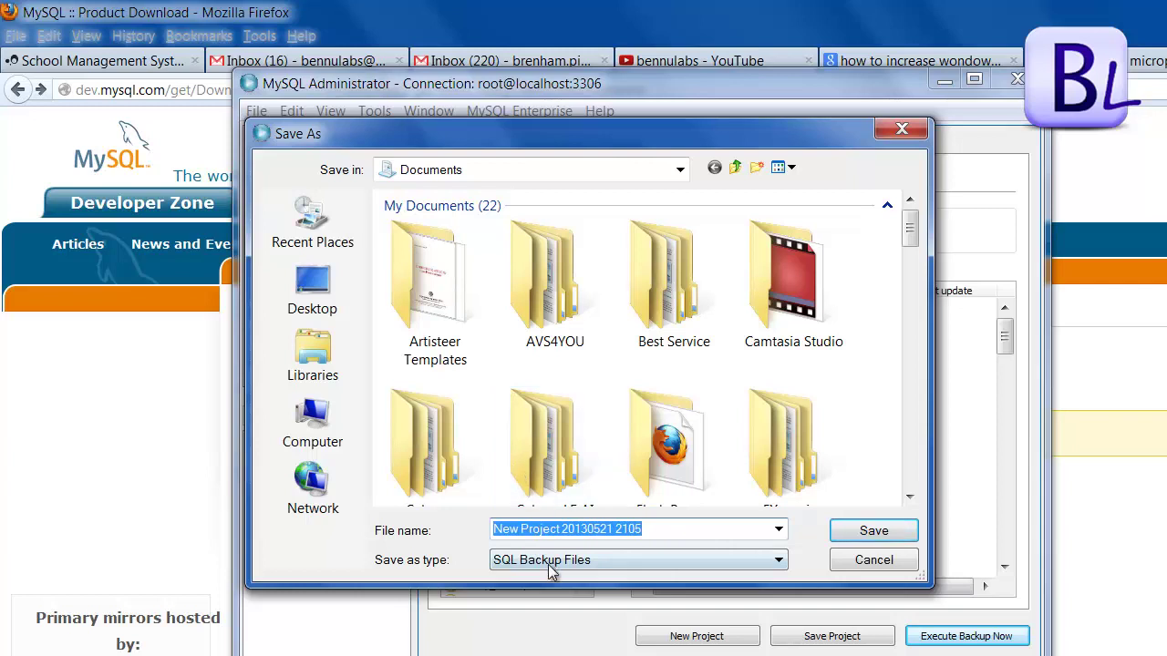
{"action": "left_click_drag", "start_coordinate": [656, 530], "coordinate": [240, 495]}
{"action": "type", "text": "feden"}
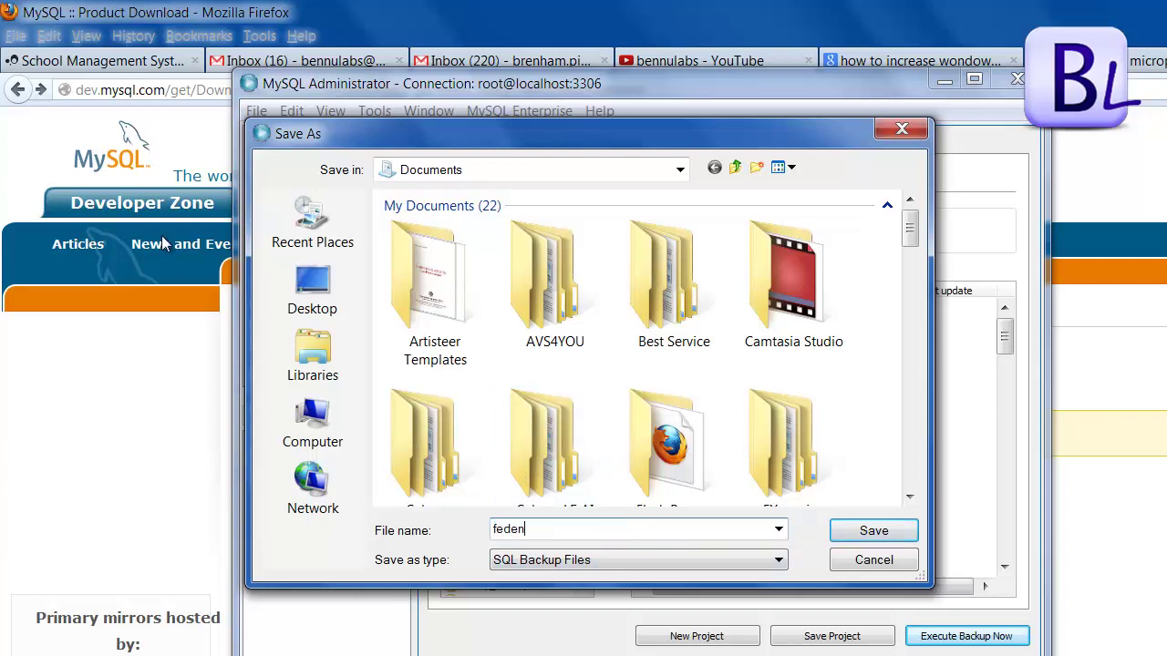
{"action": "type", "text": "a_ultimate"}
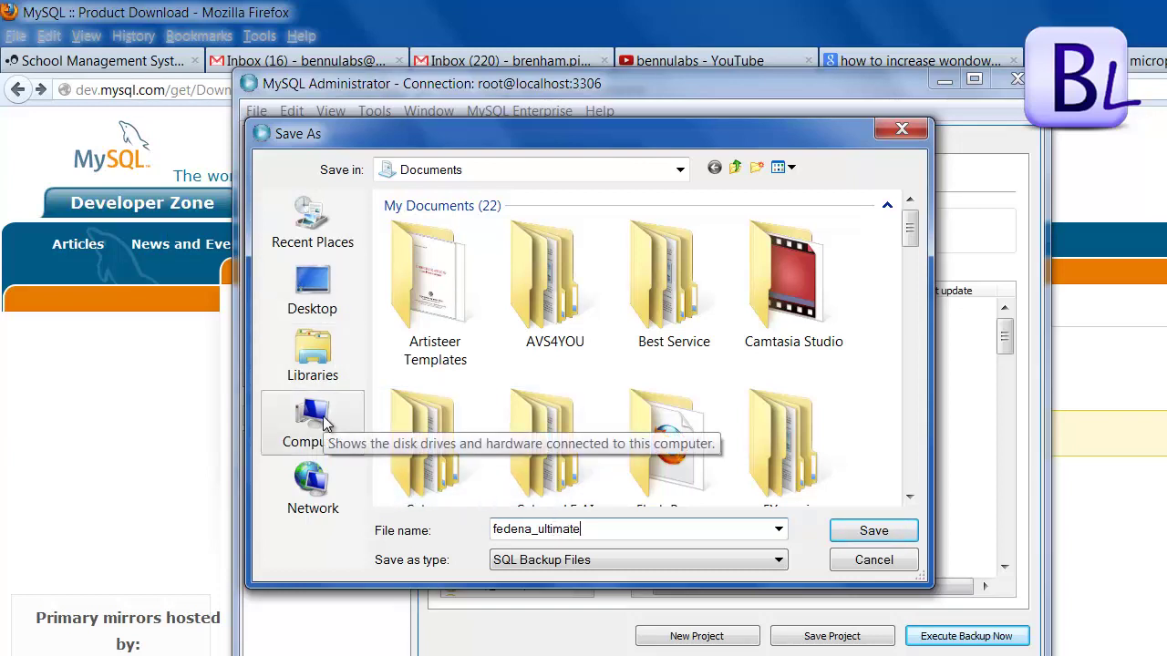
- Save the backup file into the fedena folder on New Volume (D:)
{"action": "left_click", "coordinate": [323, 423]}
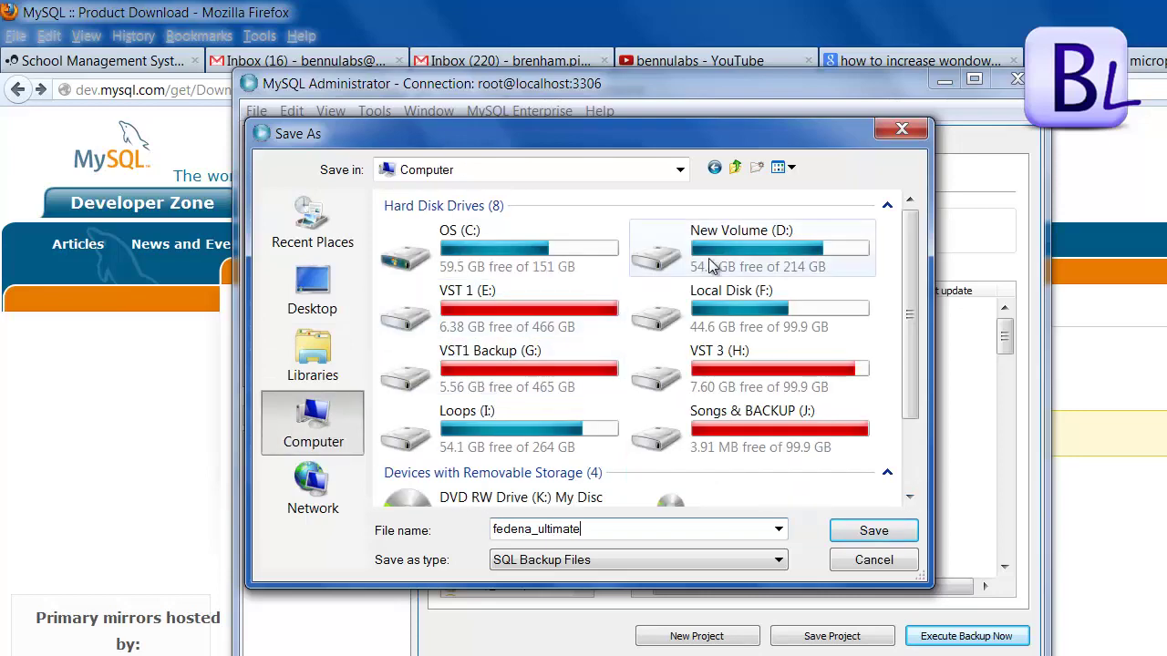
{"action": "double_click", "coordinate": [724, 258]}
{"action": "left_click", "coordinate": [410, 376]}
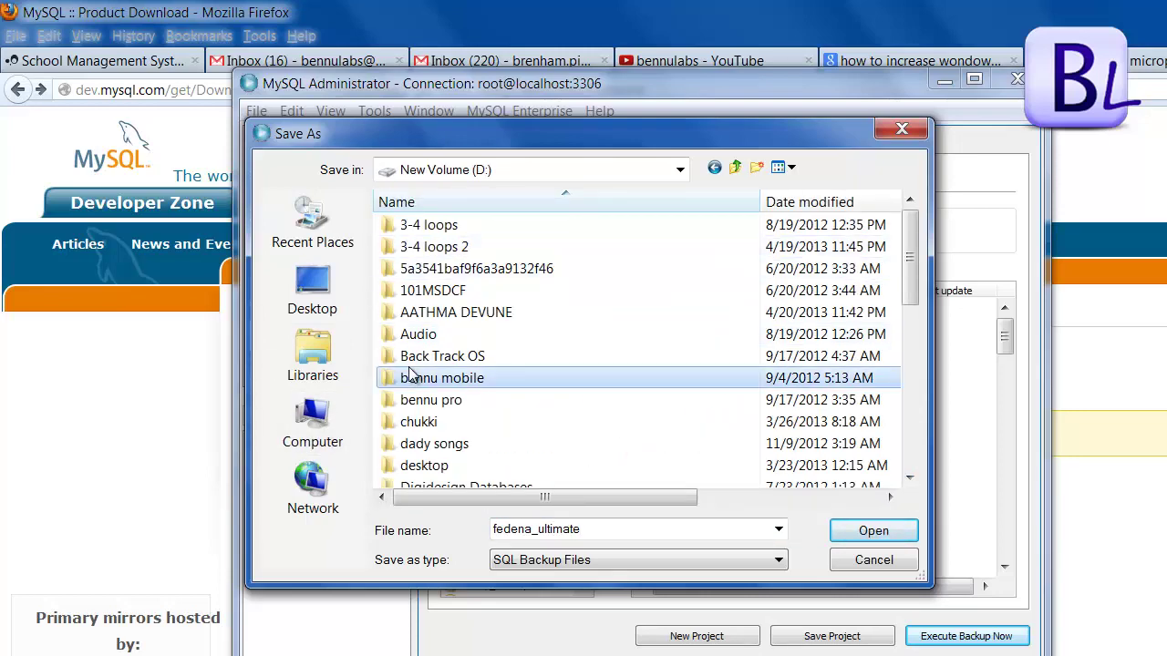
{"action": "scroll", "coordinate": [411, 377], "scroll_direction": "down", "scroll_amount": 5}
{"action": "left_click", "coordinate": [451, 228]}
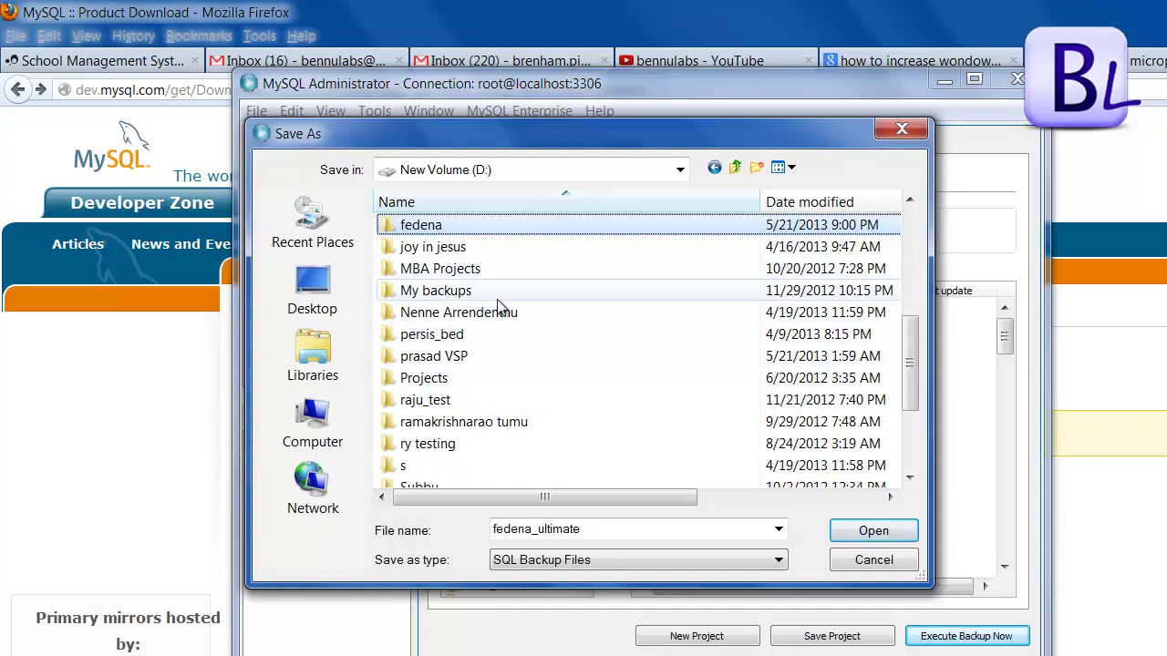
{"action": "scroll", "coordinate": [499, 356], "scroll_direction": "down", "scroll_amount": 3}
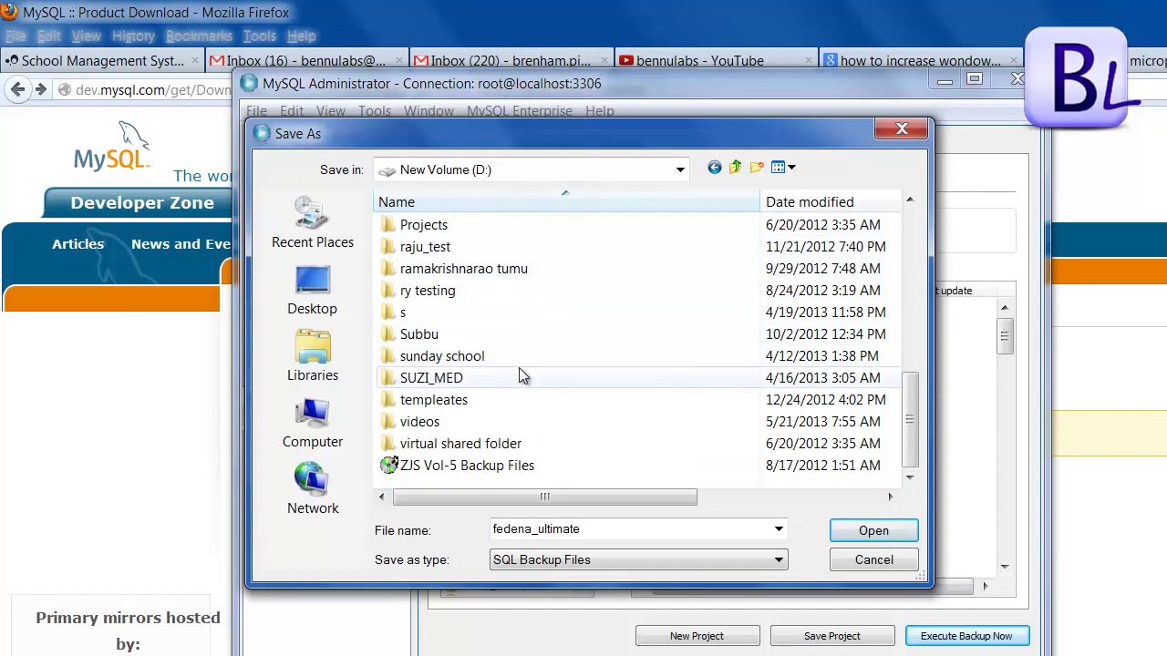
{"action": "scroll", "coordinate": [502, 355], "scroll_direction": "up", "scroll_amount": 3}
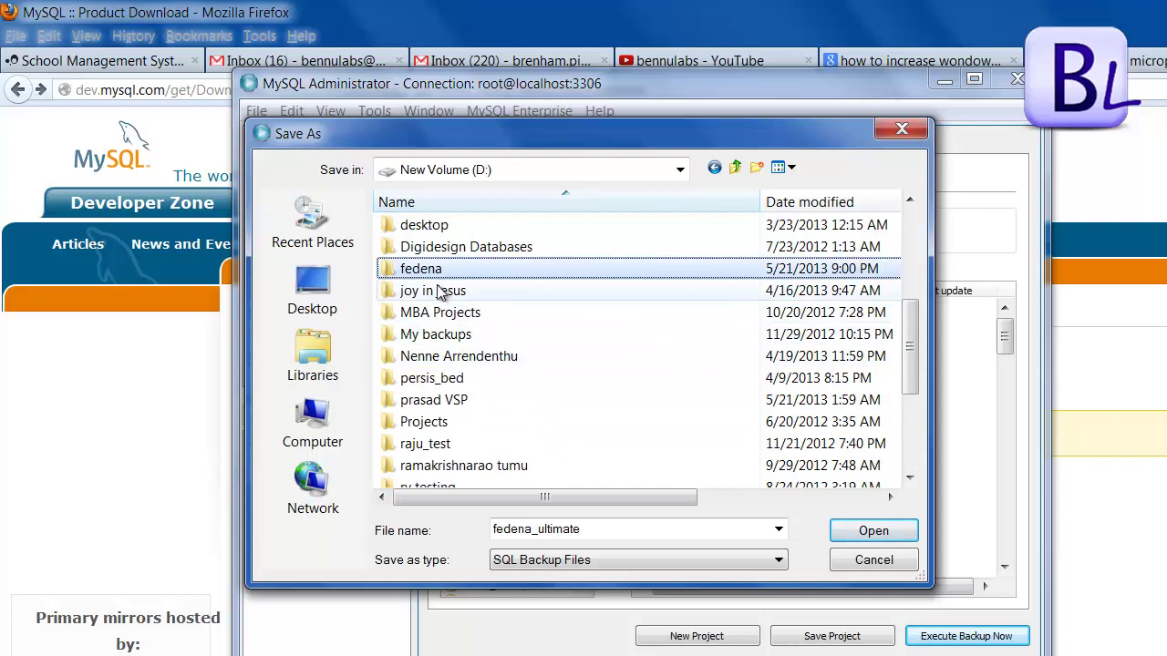
{"action": "double_click", "coordinate": [465, 272]}
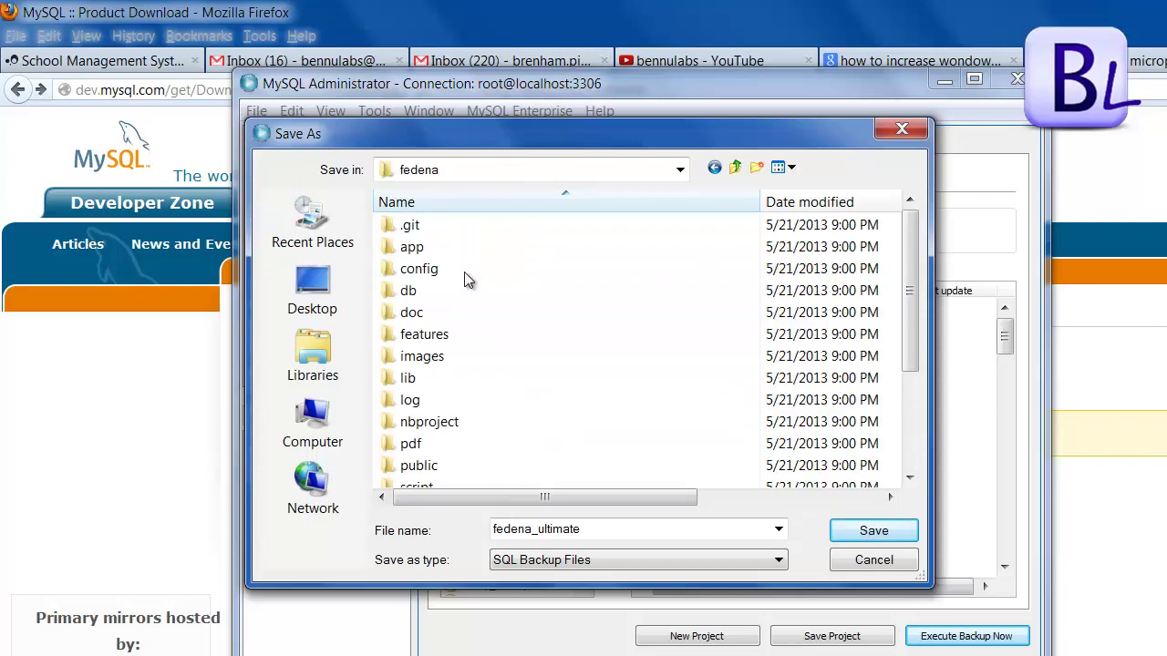
{"action": "left_click", "coordinate": [875, 537]}
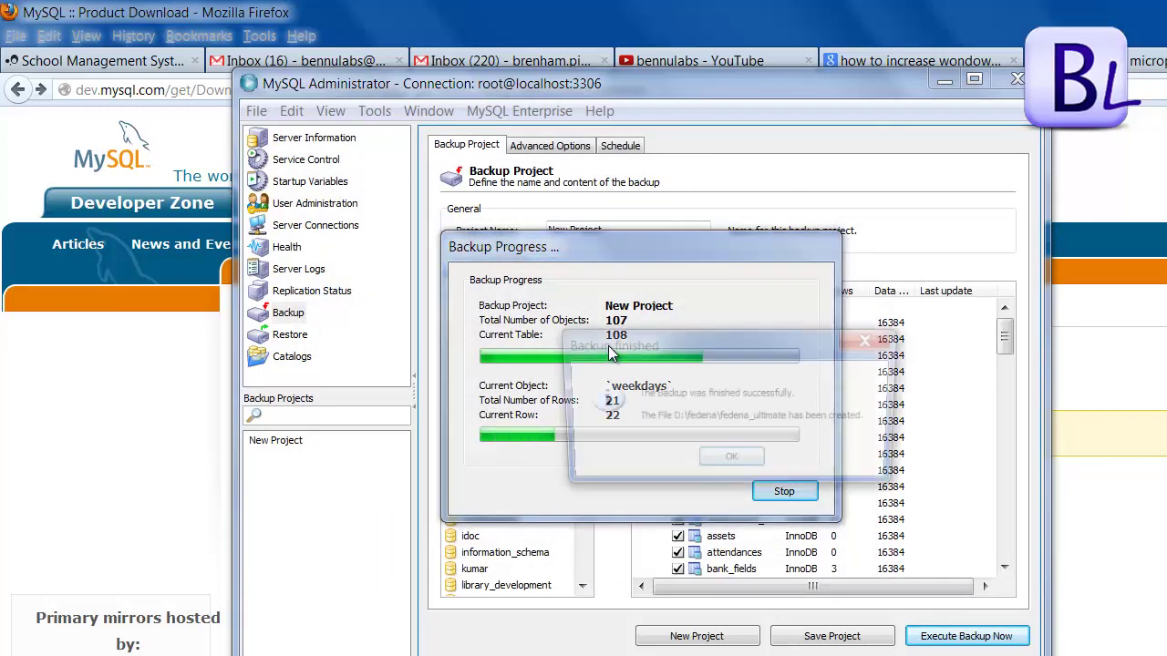
- Acknowledge the Backup finished message for D:\fedena\fedena_ultimate and go to the File menu
{"action": "left_click_drag", "start_coordinate": [668, 351], "coordinate": [561, 132]}
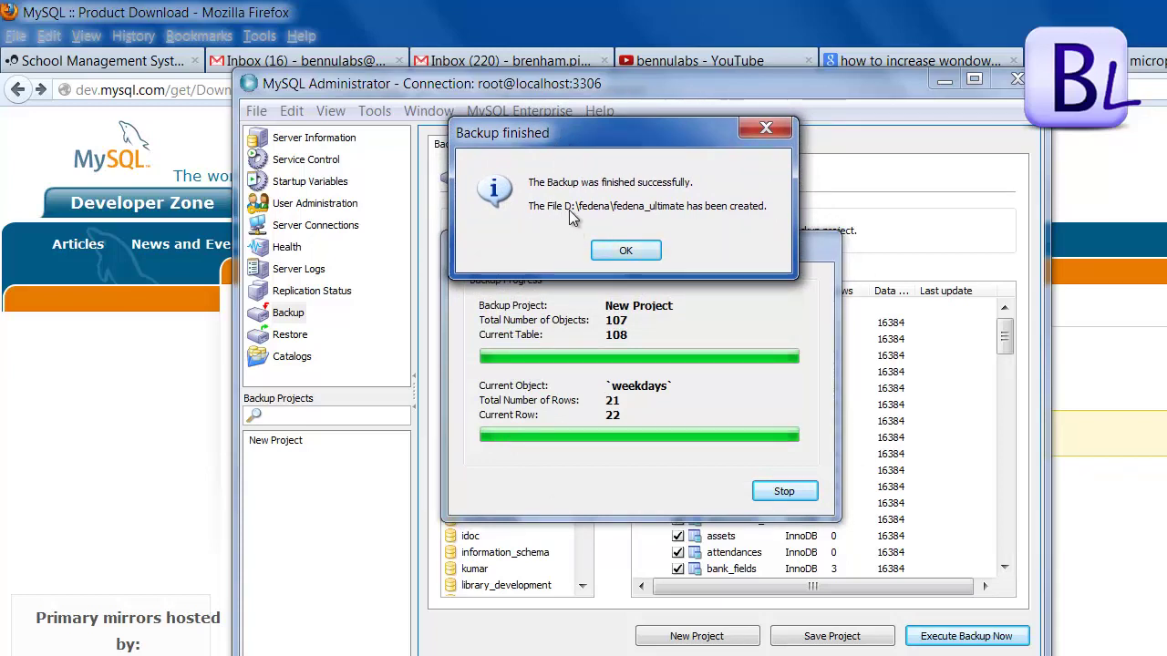
{"action": "left_click", "coordinate": [613, 255]}
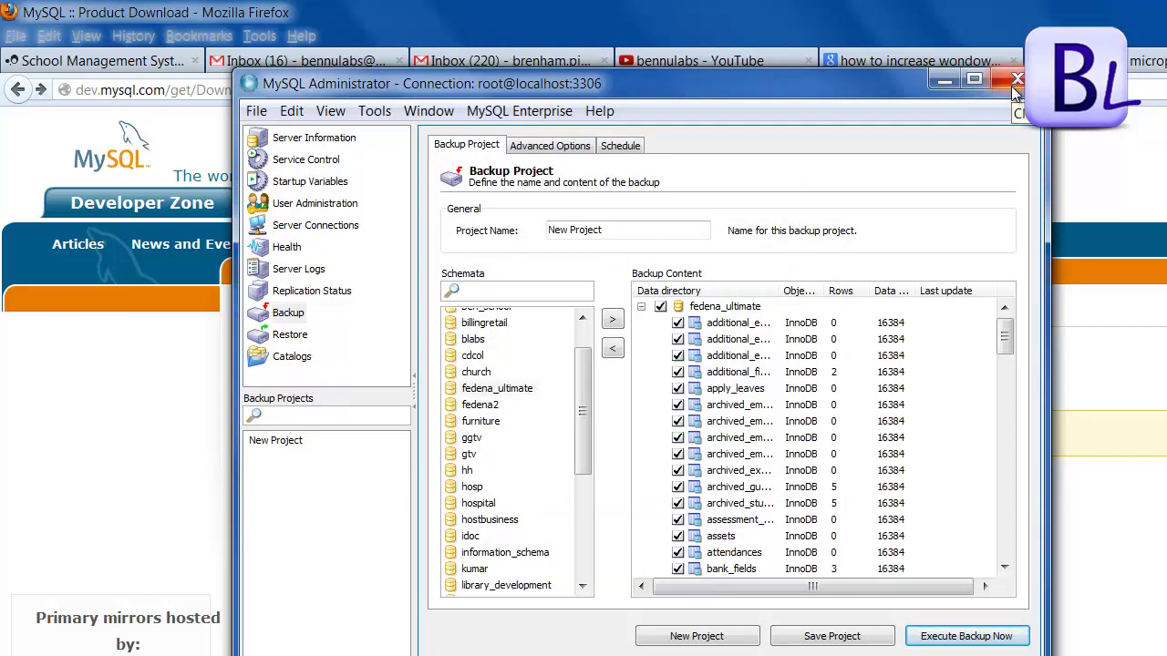
{"action": "left_click", "coordinate": [257, 112]}
- Close MySQL Administrator and browse to the D:\fedena folder in Explorer
{"action": "left_click", "coordinate": [290, 216]}
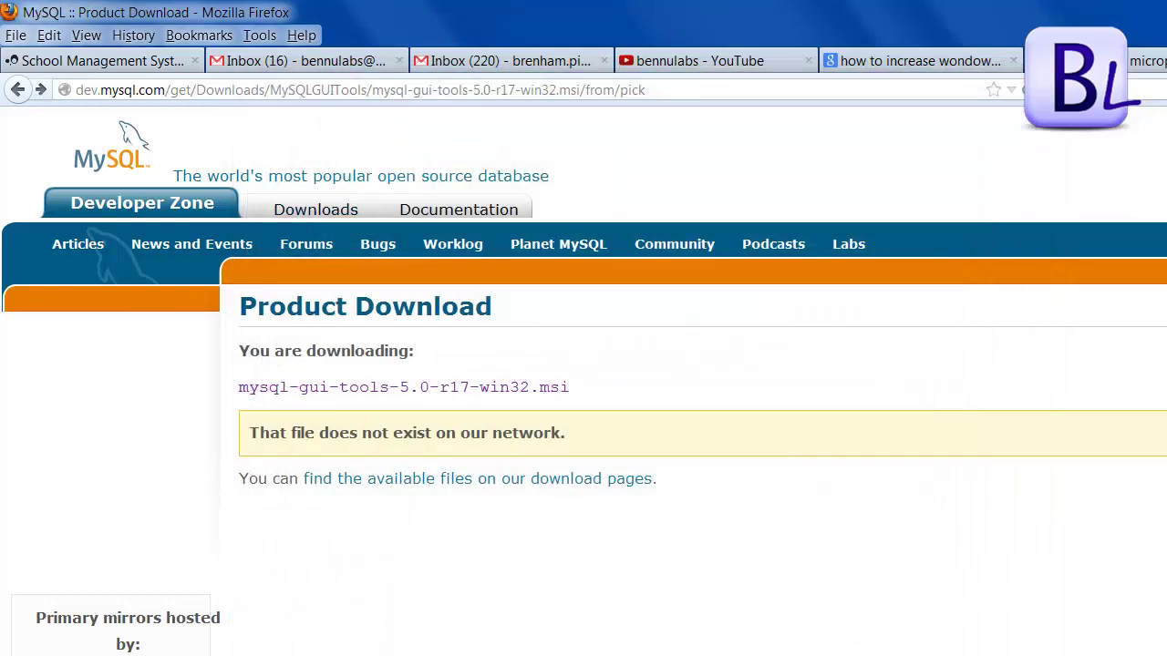
{"action": "left_click", "coordinate": [310, 638]}
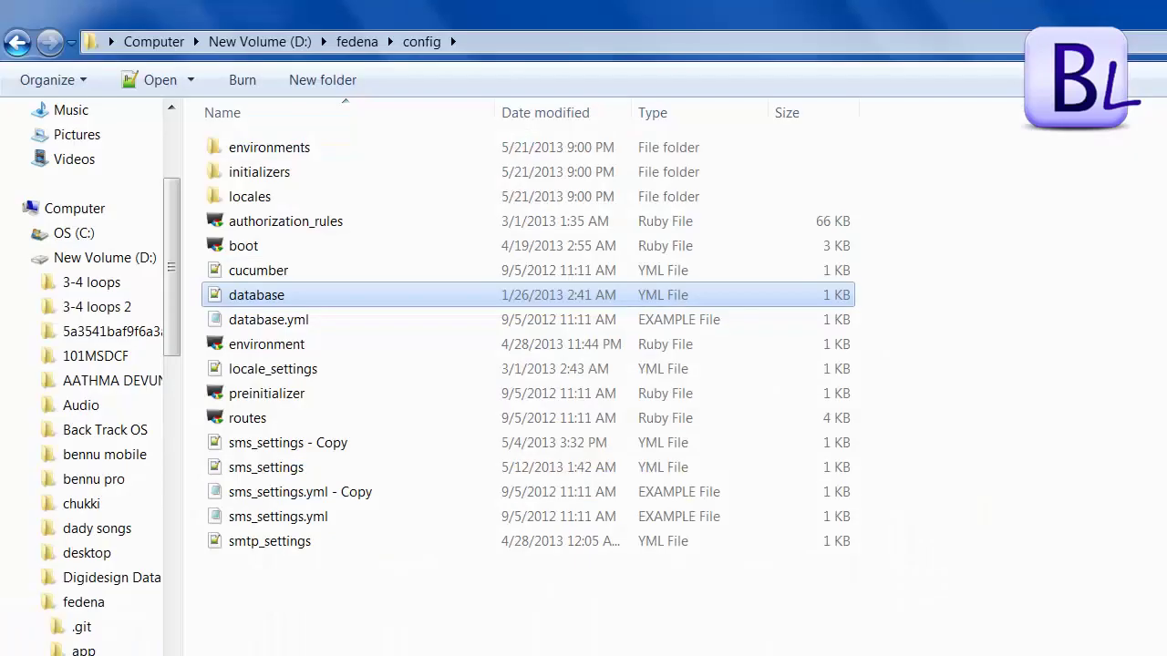
{"action": "left_click", "coordinate": [260, 41]}
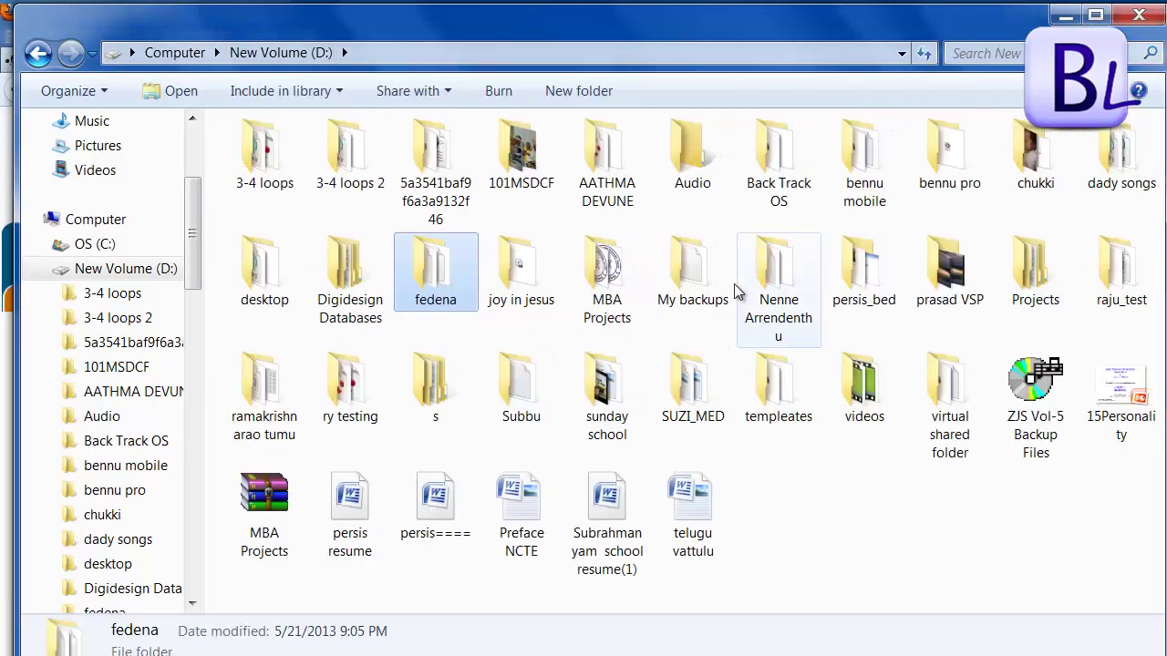
{"action": "double_click", "coordinate": [432, 276]}
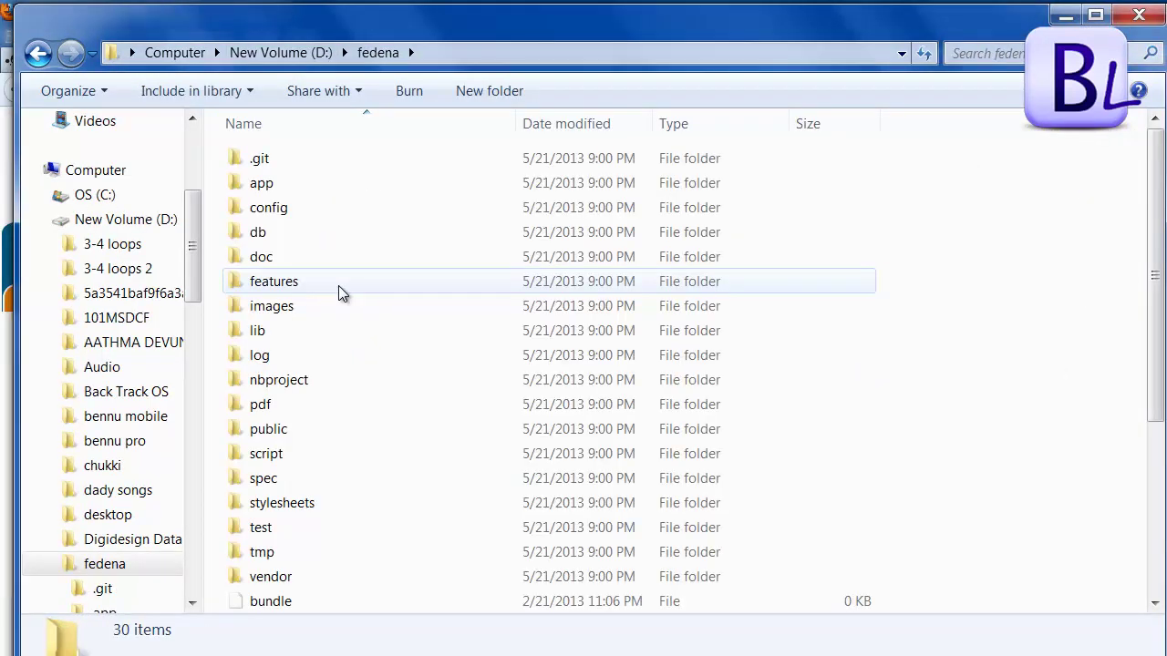
{"action": "scroll", "coordinate": [346, 294], "scroll_direction": "down", "scroll_amount": 2}
{"action": "scroll", "coordinate": [369, 305], "scroll_direction": "down", "scroll_amount": 2}
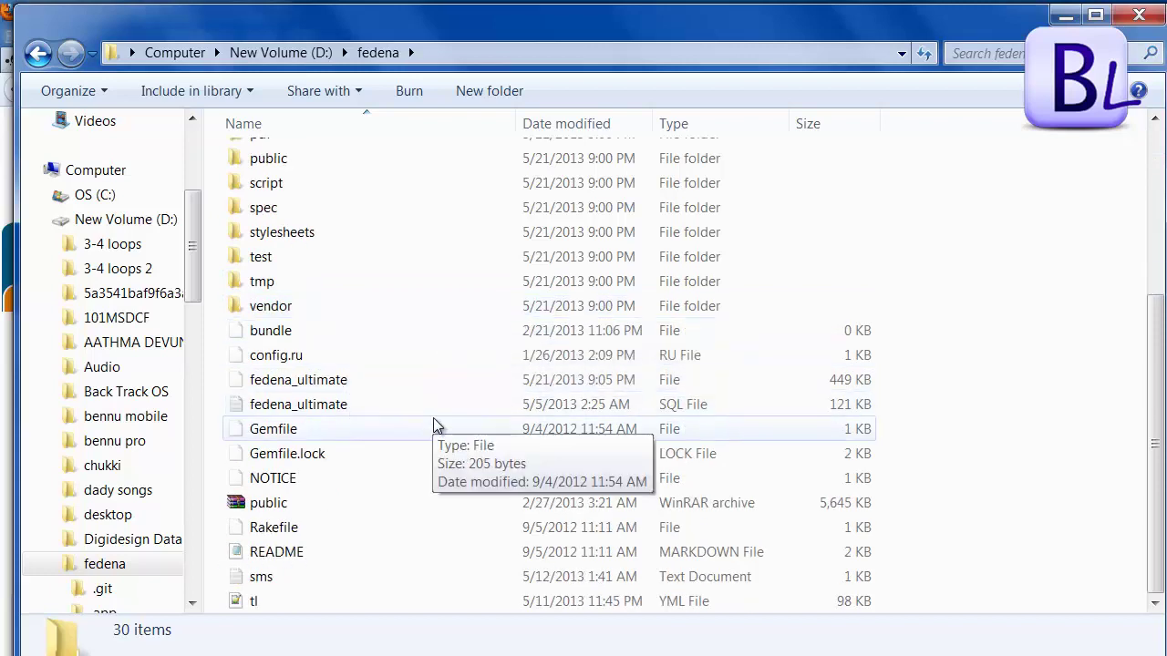
- Rename the 449 KB fedena_ultimate backup to fedena_ultimate_new, then close Explorer
{"action": "left_click", "coordinate": [389, 383]}
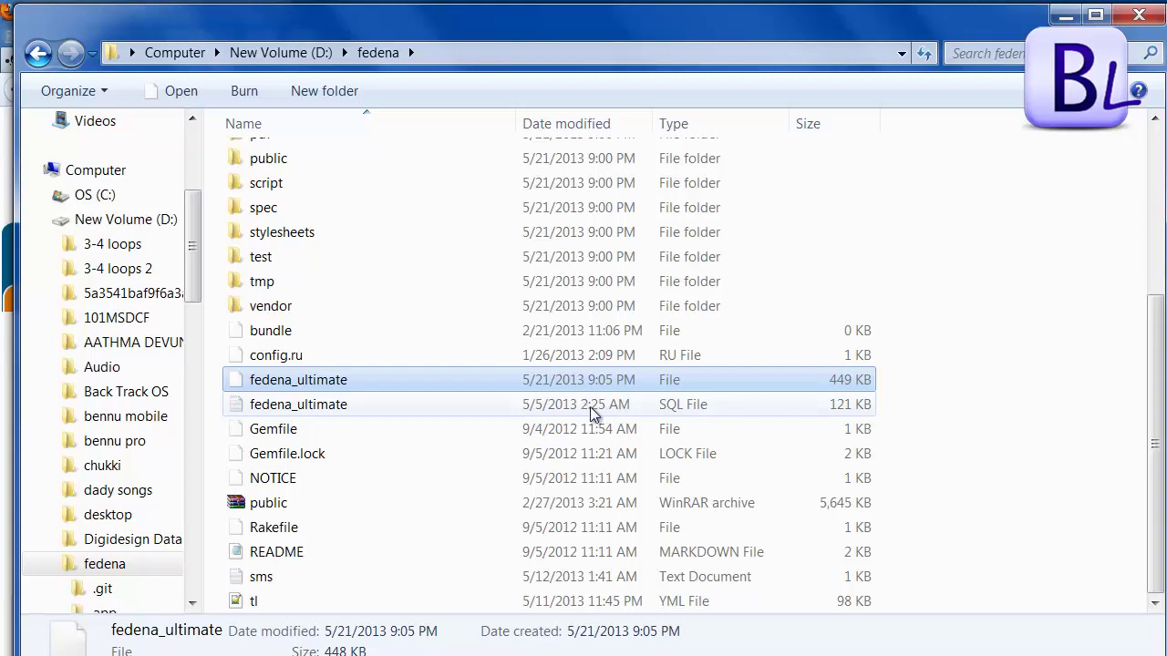
{"action": "left_click", "coordinate": [590, 410]}
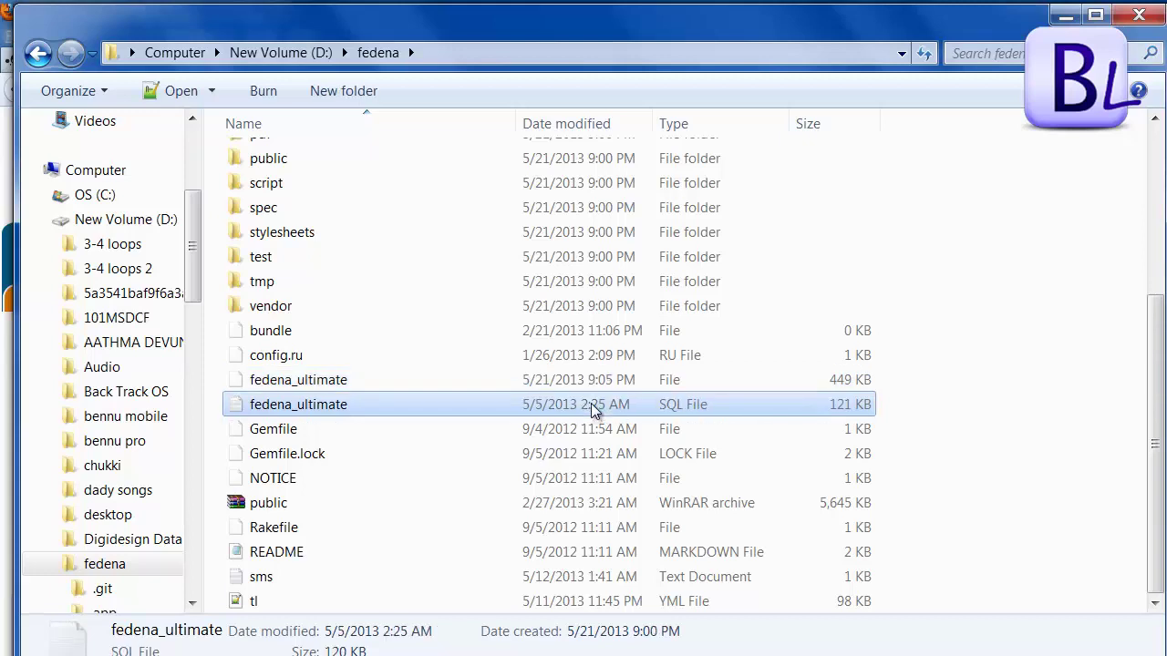
{"action": "left_click", "coordinate": [586, 384]}
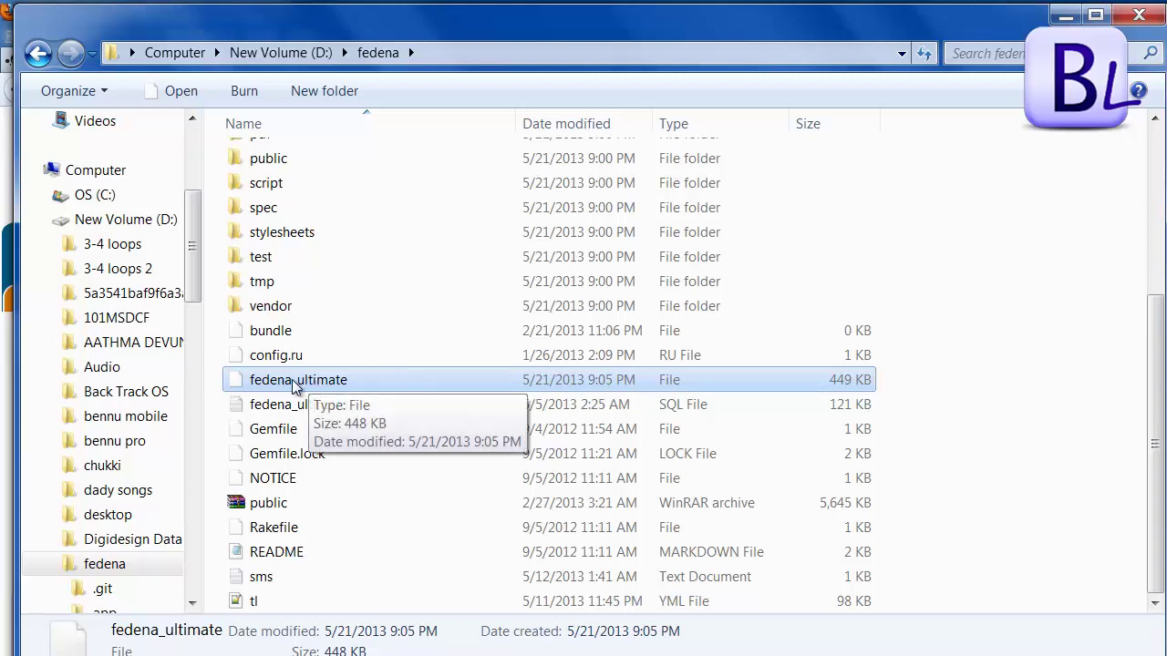
{"action": "left_click", "coordinate": [355, 383]}
{"action": "left_click", "coordinate": [358, 383]}
{"action": "type", "text": "_new"}
{"action": "key", "text": "Return"}
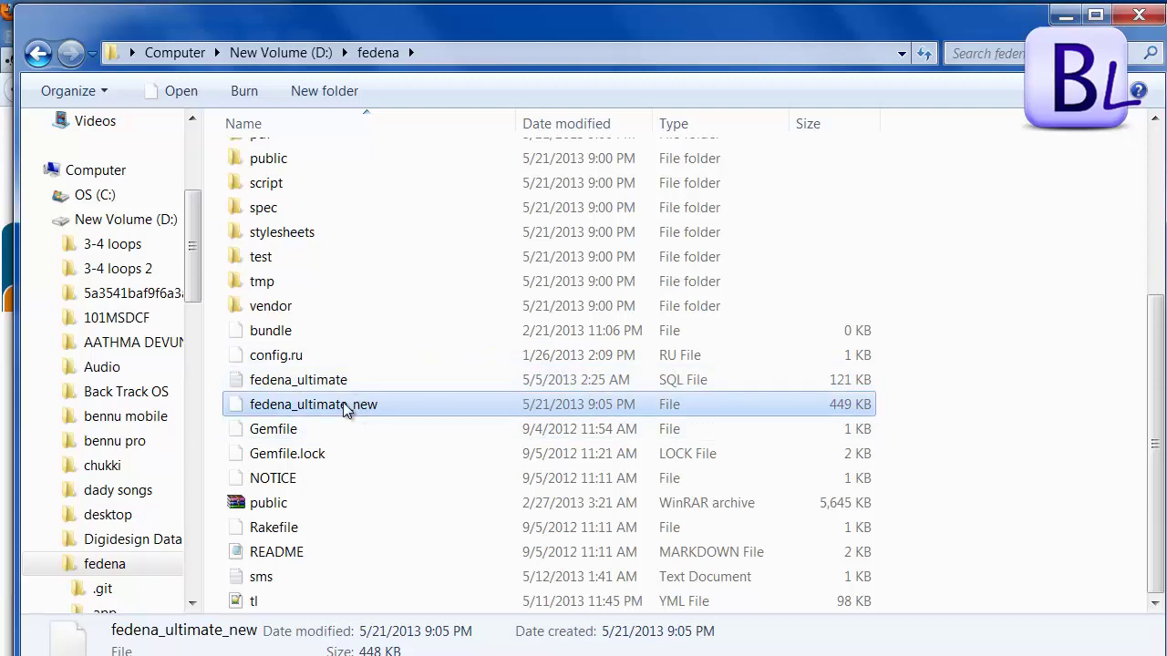
{"action": "left_click", "coordinate": [1137, 17]}
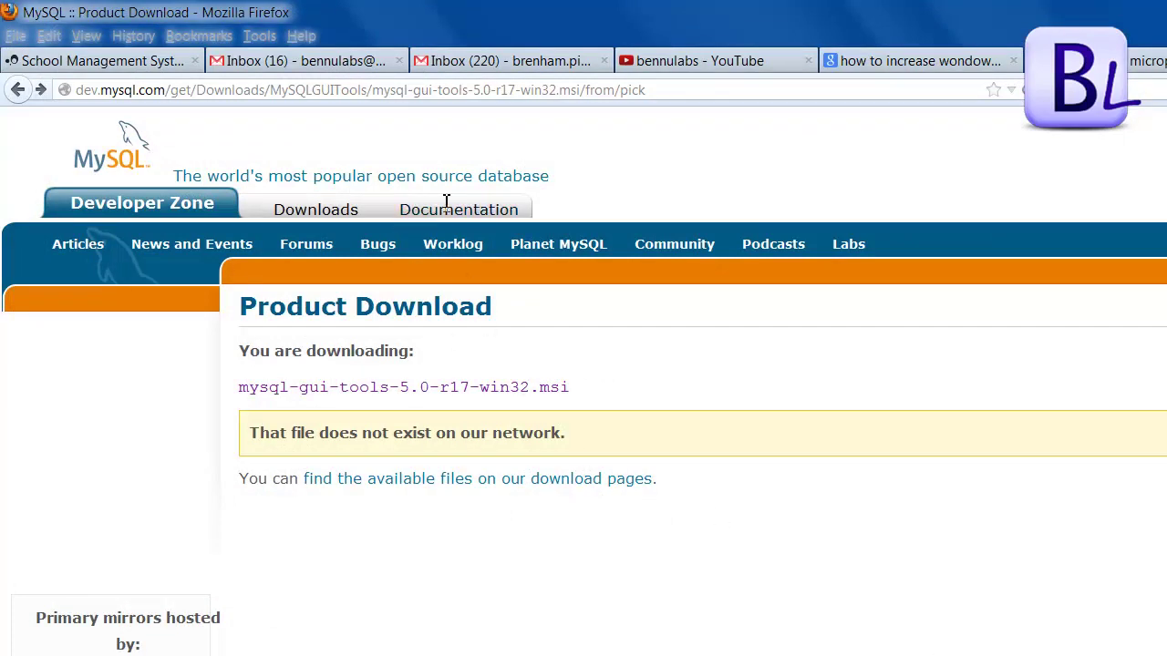
- Log in to the School Management System with the saved administrator username
{"action": "left_click", "coordinate": [138, 61]}
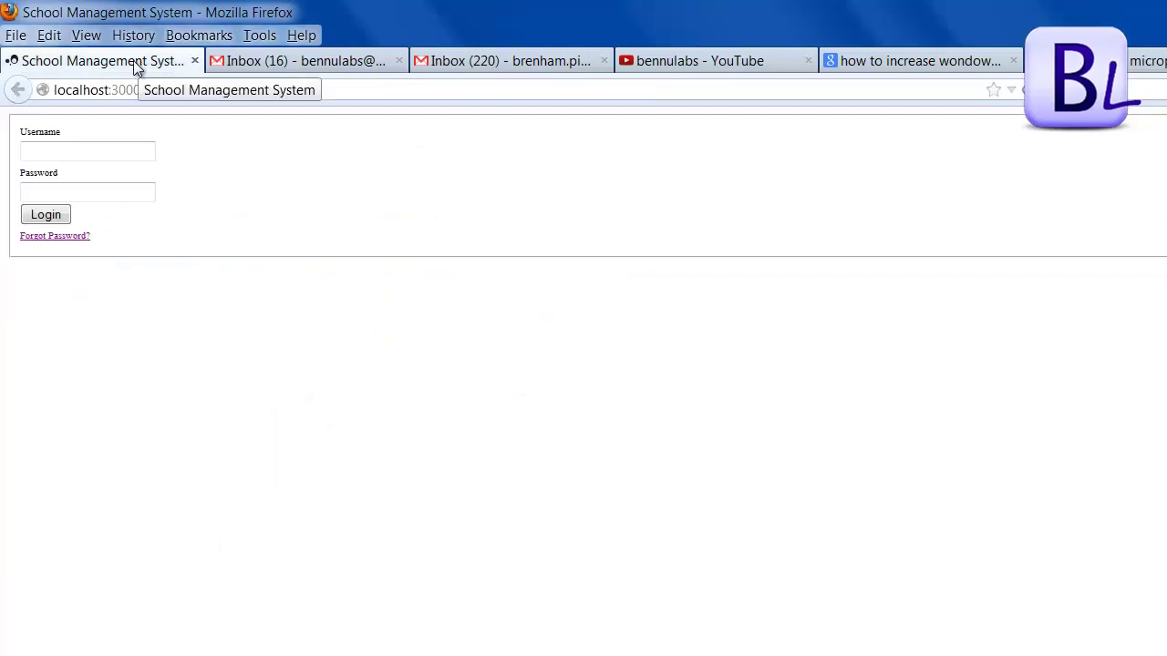
{"action": "left_click", "coordinate": [77, 151]}
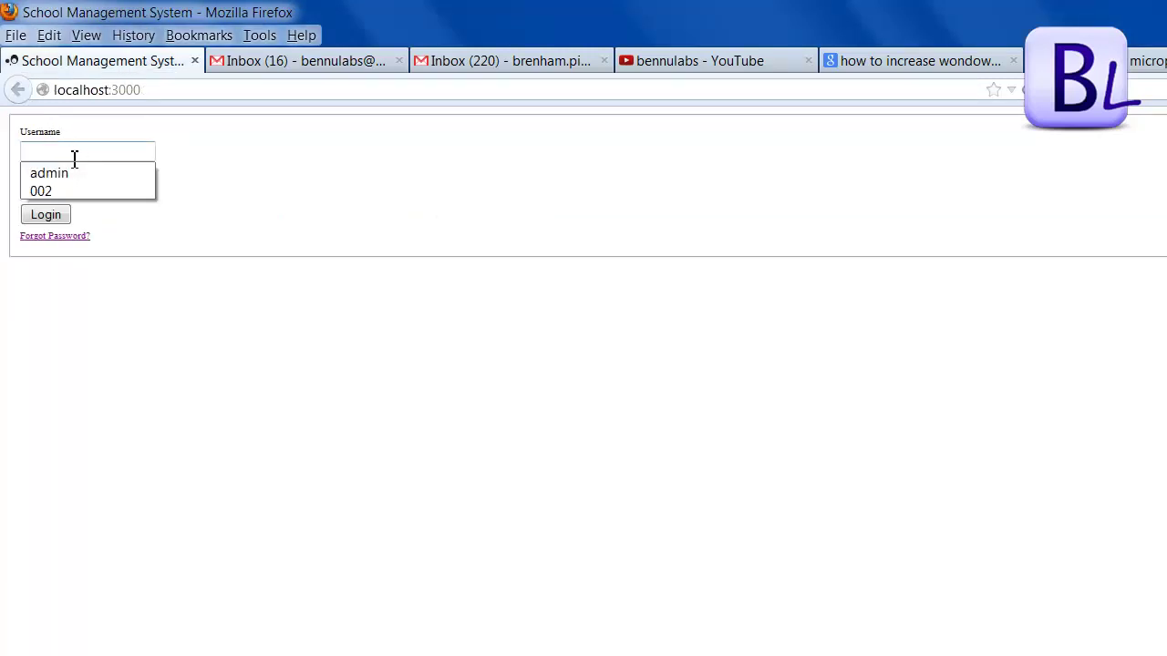
{"action": "left_click", "coordinate": [67, 151]}
{"action": "left_click", "coordinate": [67, 151]}
{"action": "left_click", "coordinate": [62, 177]}
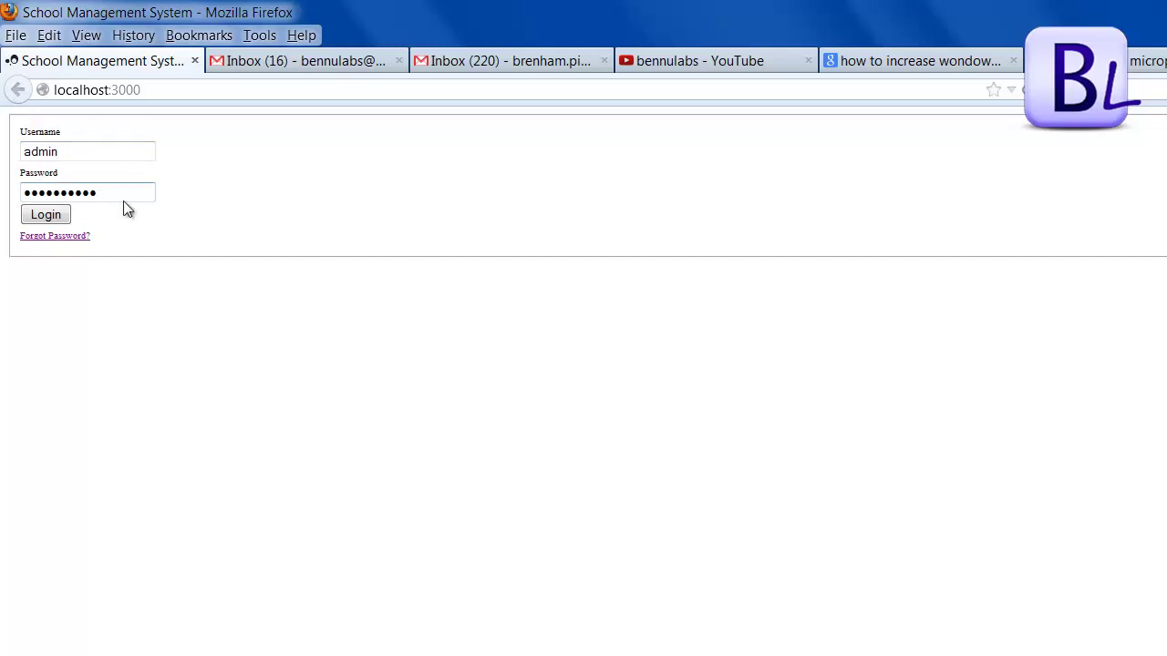
{"action": "left_click", "coordinate": [46, 215]}
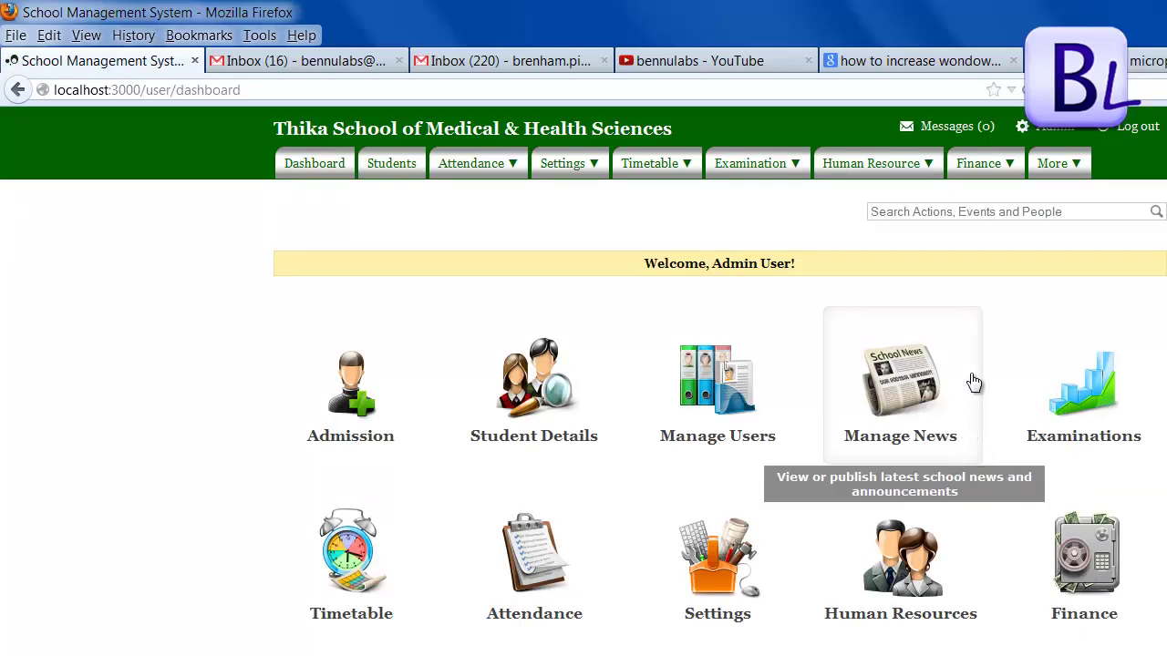
- Scroll through the Thika School admin dashboard to view its module icons
{"action": "scroll", "coordinate": [973, 438], "scroll_direction": "down", "scroll_amount": 3}
{"action": "scroll", "coordinate": [948, 390], "scroll_direction": "up", "scroll_amount": 1}
{"action": "scroll", "coordinate": [948, 390], "scroll_direction": "up", "scroll_amount": 1}
{"action": "scroll", "coordinate": [846, 355], "scroll_direction": "down", "scroll_amount": 3}
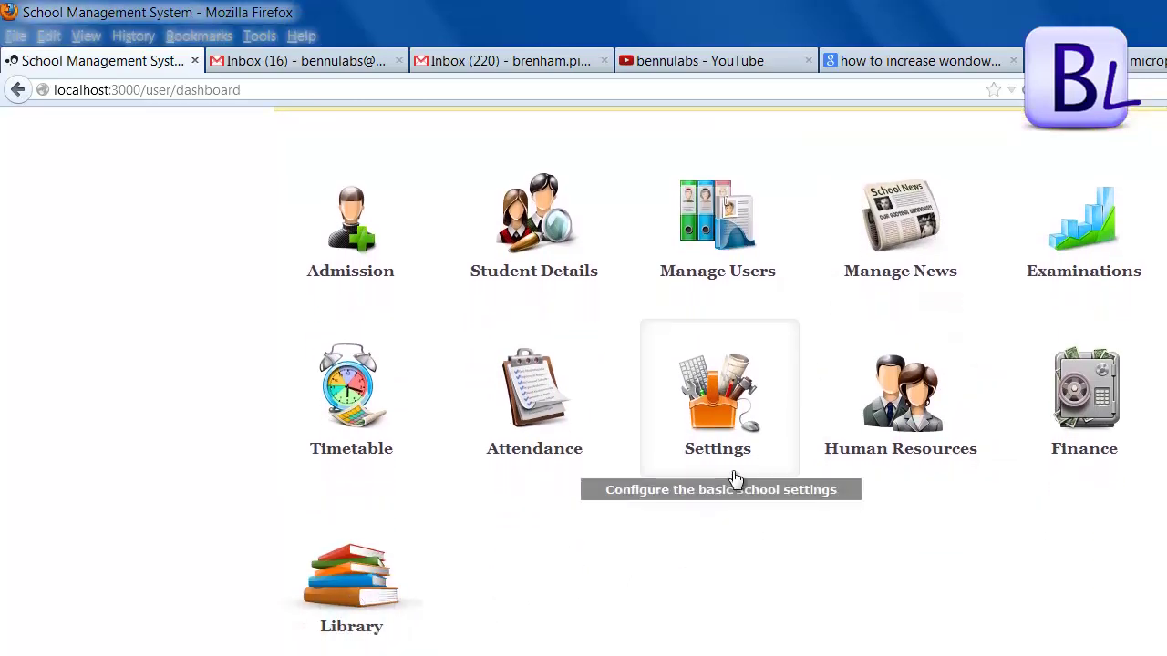
{"action": "left_click", "coordinate": [186, 366]}
{"action": "scroll", "coordinate": [189, 364], "scroll_direction": "up", "scroll_amount": 1}
{"action": "scroll", "coordinate": [189, 361], "scroll_direction": "up", "scroll_amount": 3}
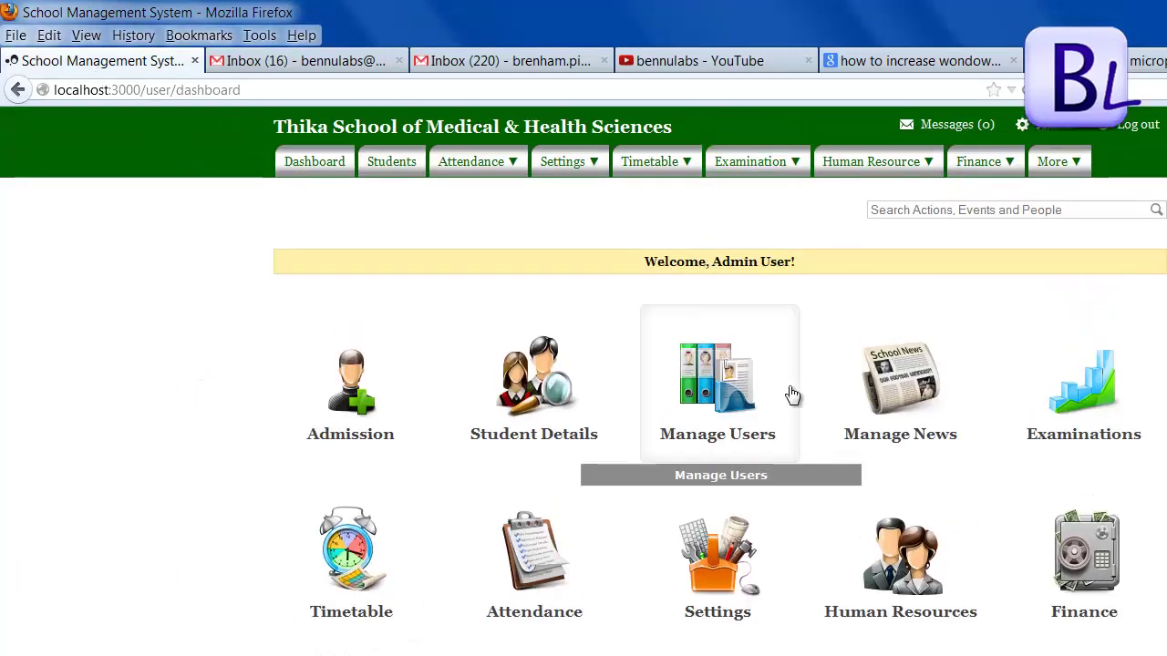
{"action": "scroll", "coordinate": [789, 396], "scroll_direction": "down", "scroll_amount": 4}
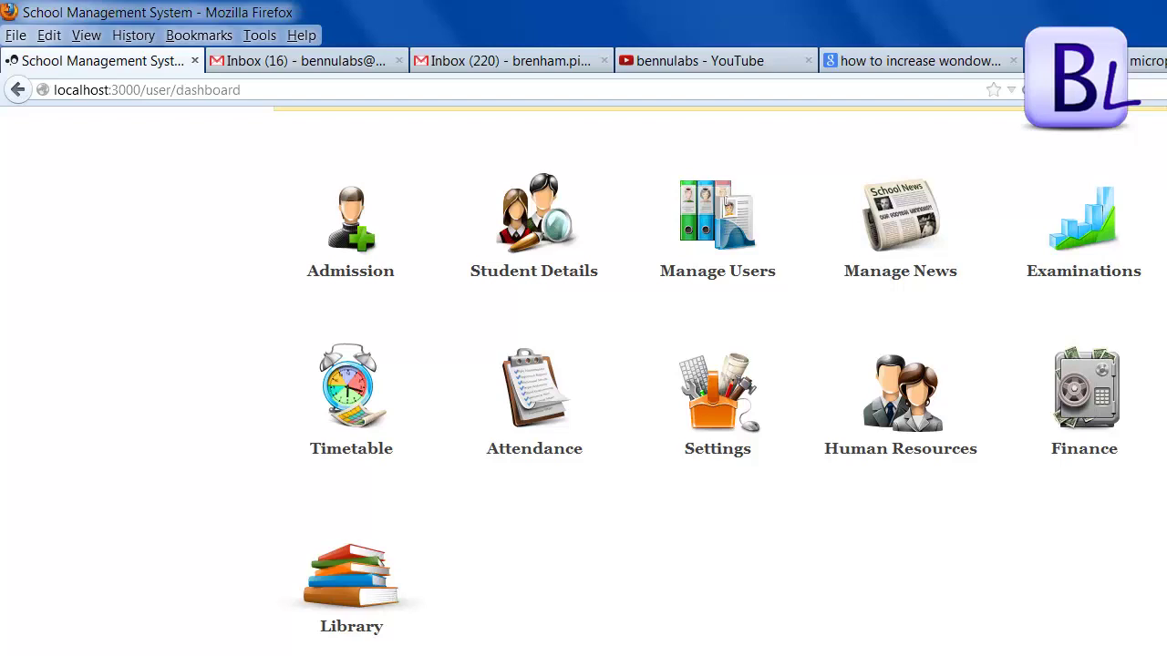
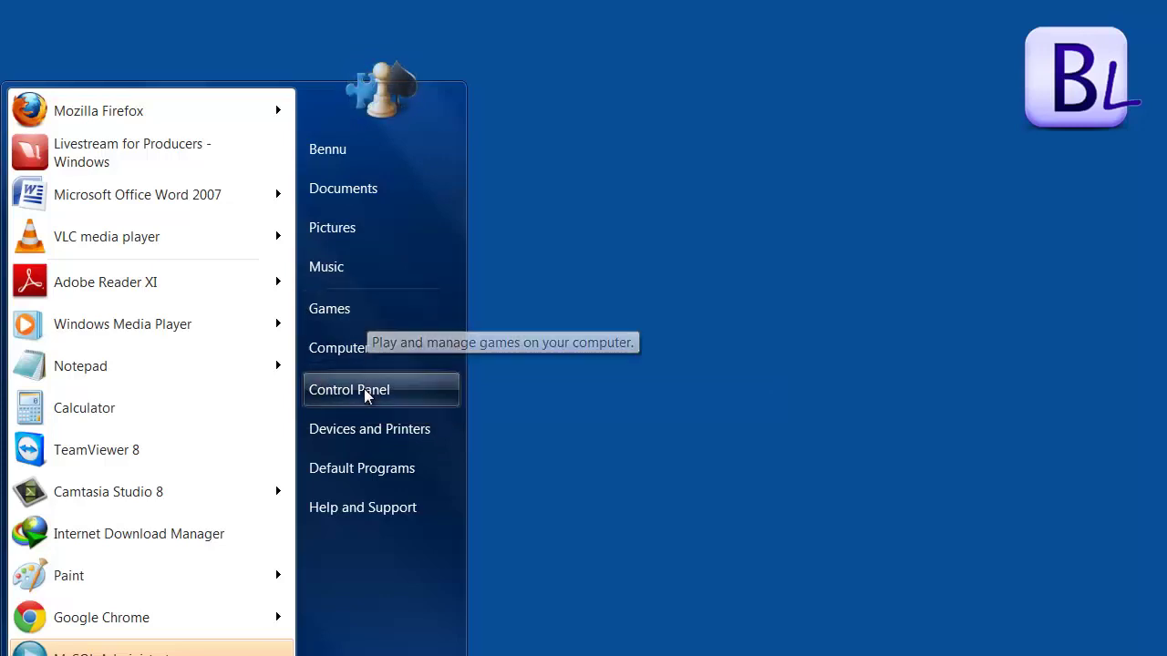
- Open the OS (C:) drive from Computer and select the fedena folder
{"action": "left_click", "coordinate": [369, 348]}
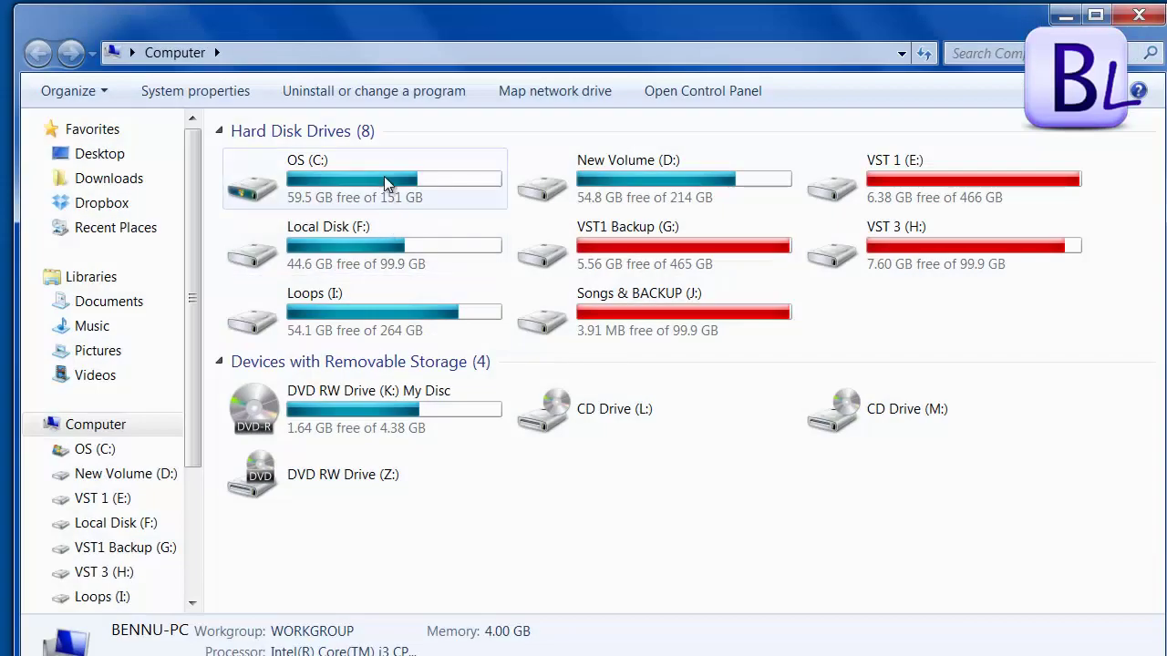
{"action": "double_click", "coordinate": [384, 176]}
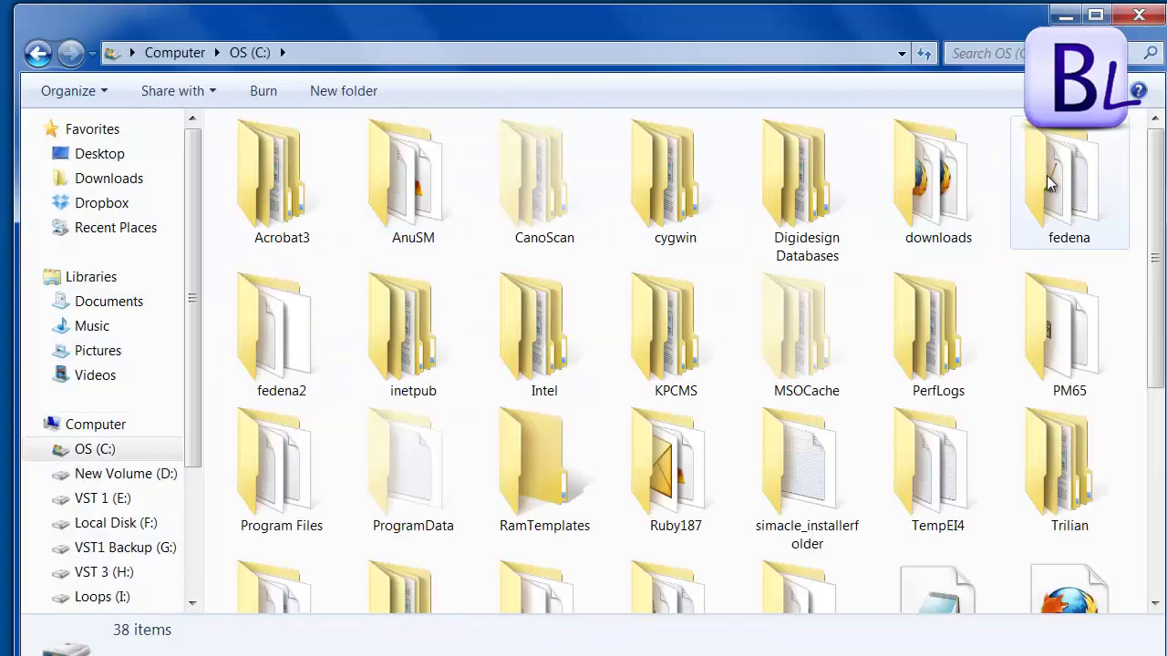
{"action": "left_click", "coordinate": [1049, 182]}
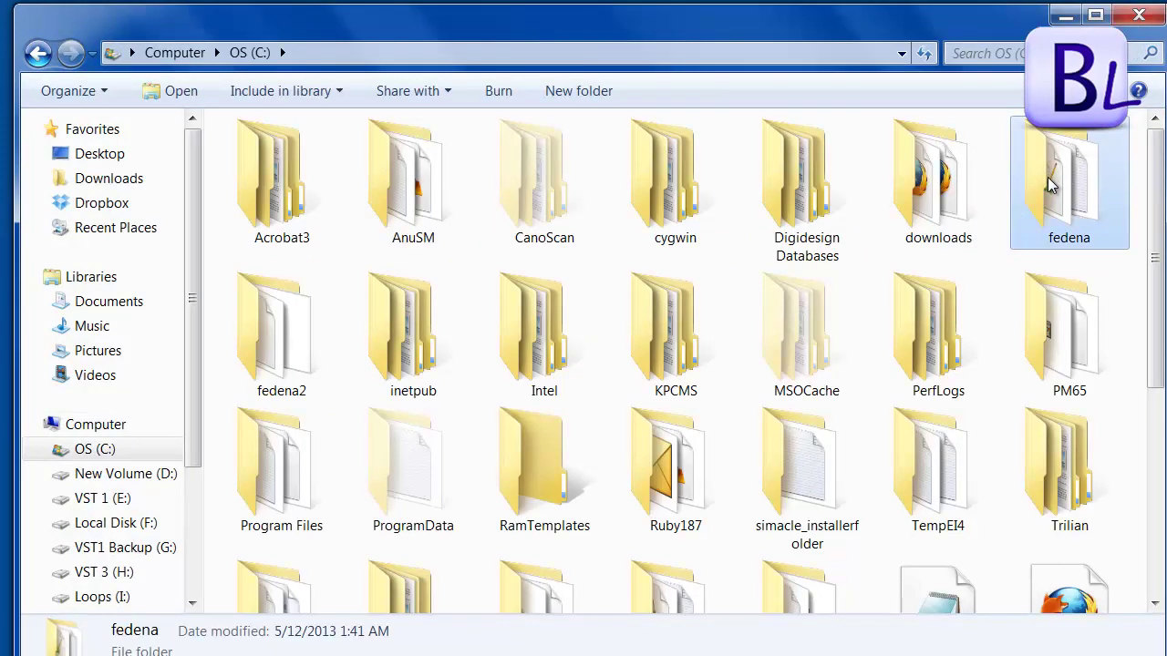
{"action": "key", "text": "super+Up"}
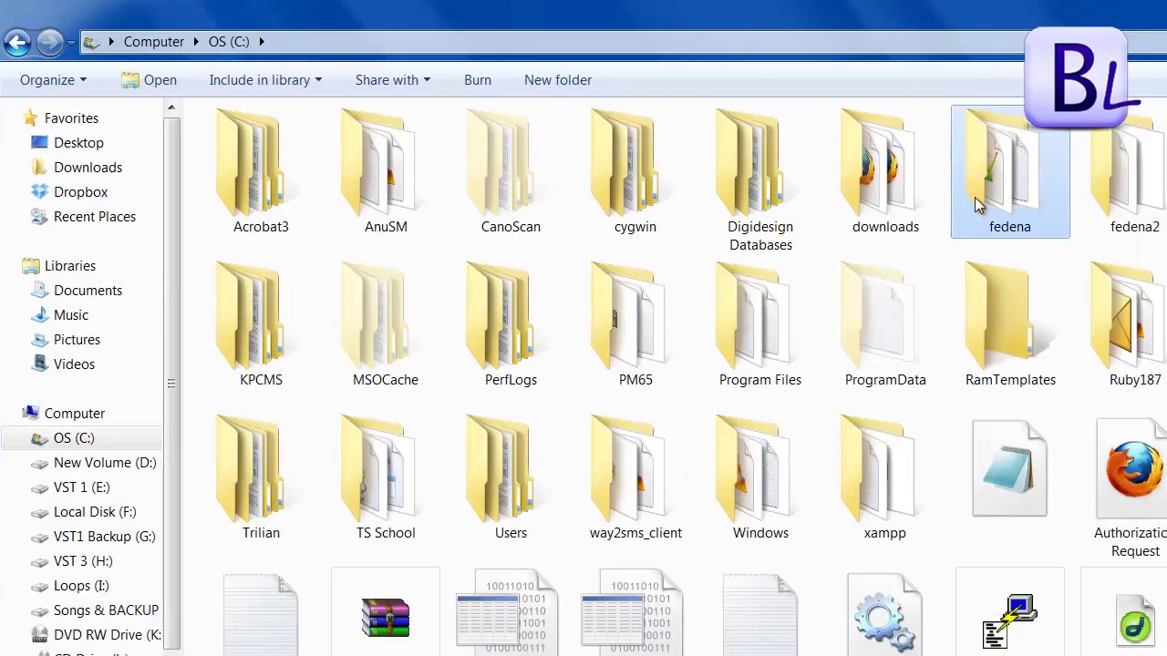
{"action": "key", "text": "super+Down"}
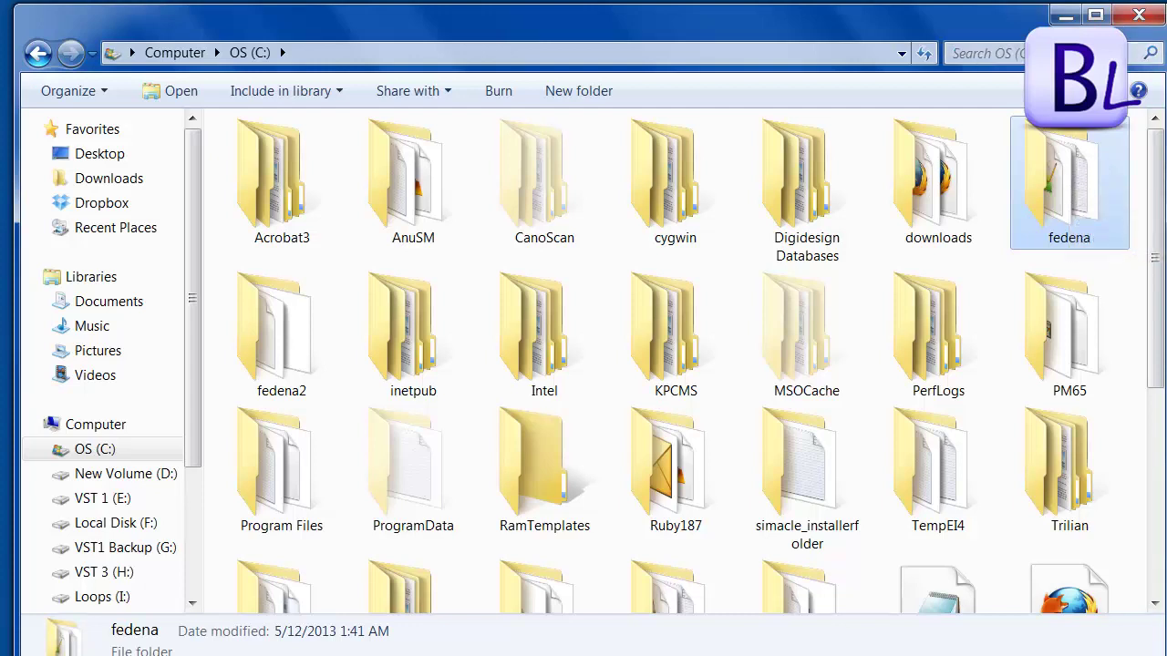
{"action": "left_click", "coordinate": [1066, 15]}
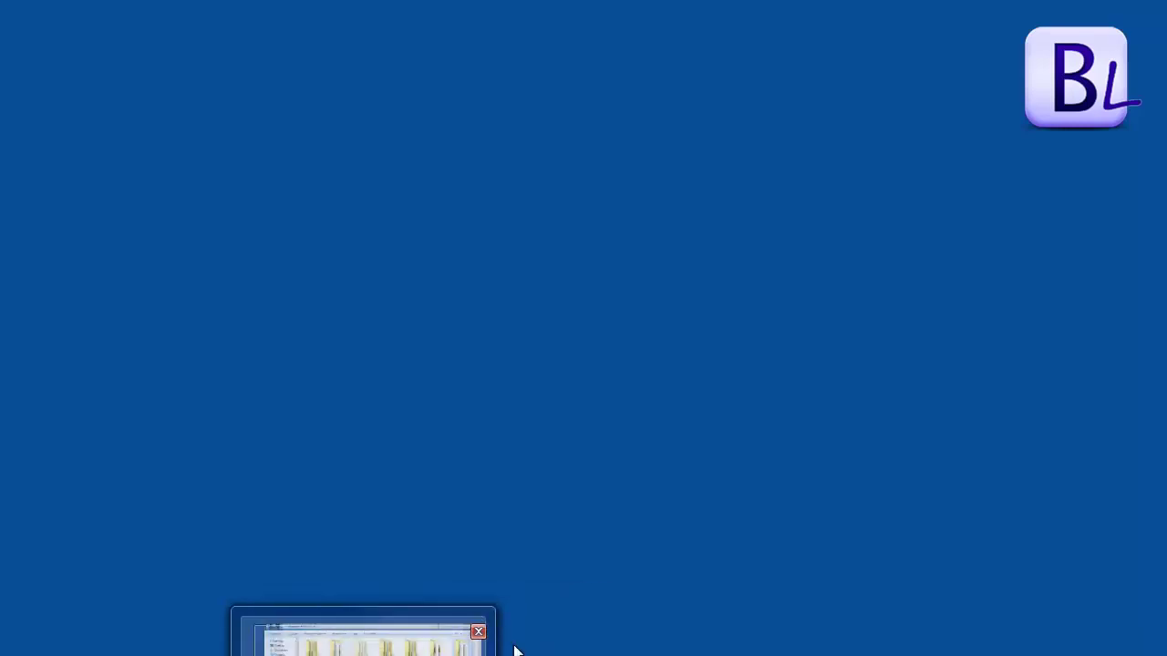
{"action": "left_click", "coordinate": [351, 638]}
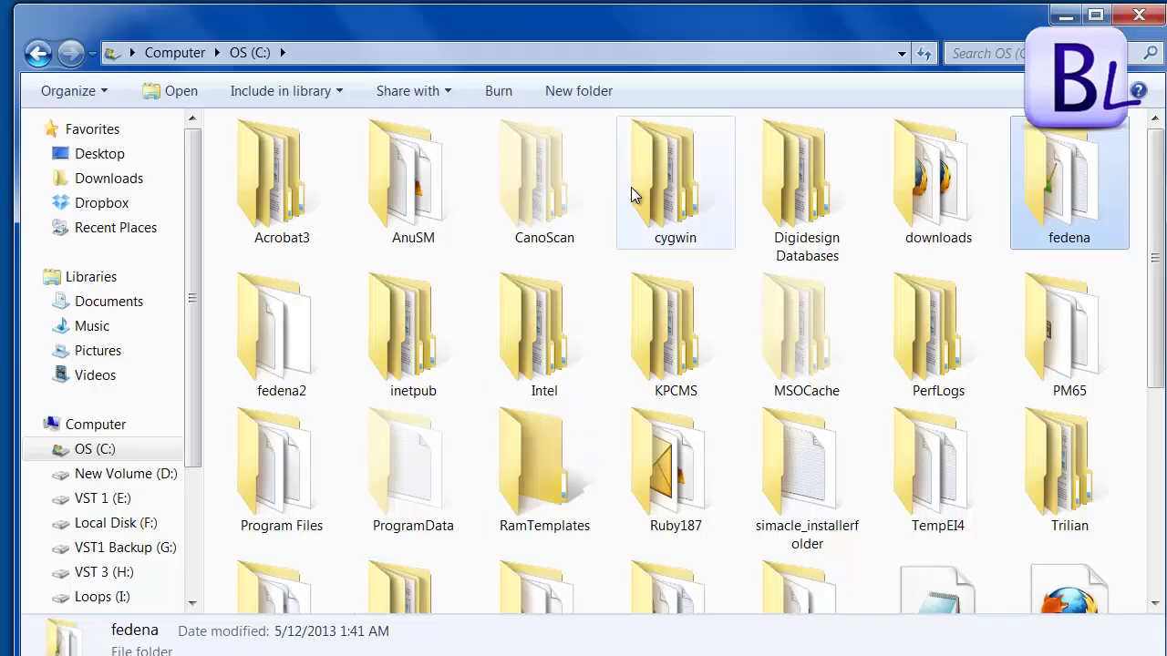
{"action": "mouse_move", "coordinate": [630, 177]}
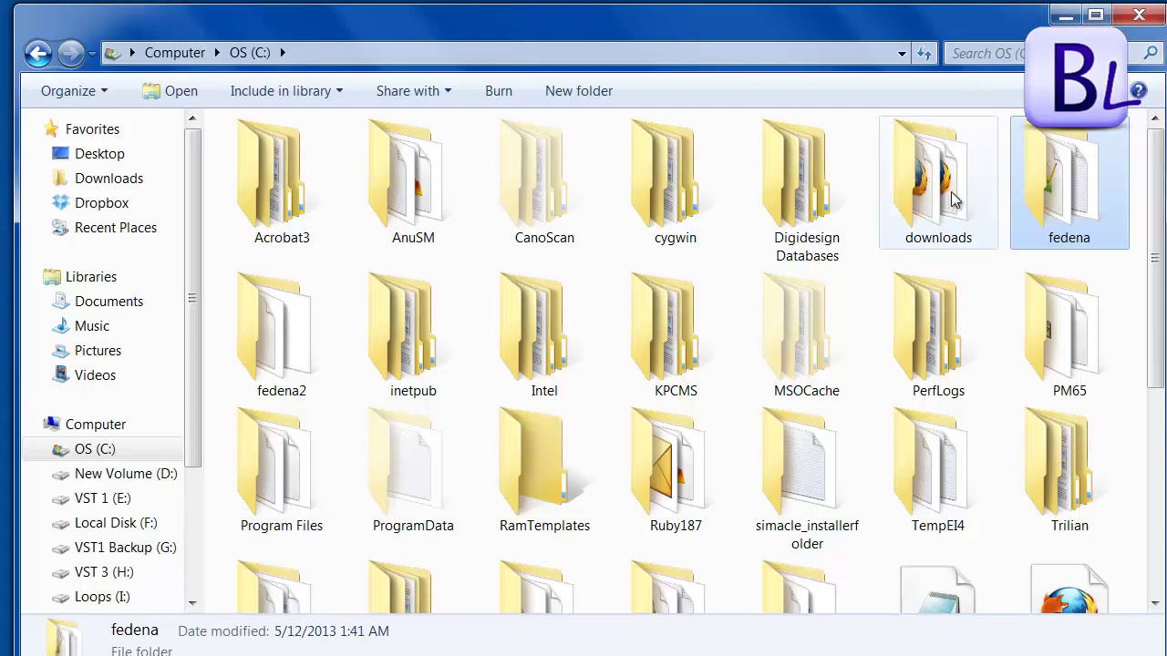
{"action": "mouse_move", "coordinate": [955, 199]}
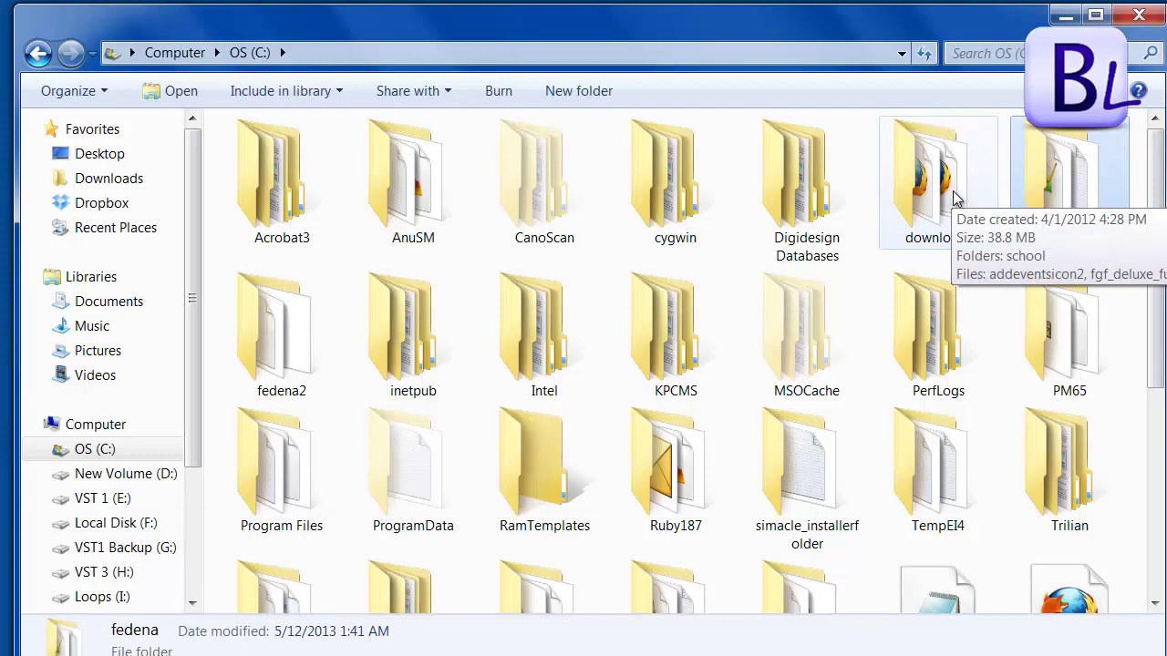
{"action": "left_click", "coordinate": [1064, 17]}
{"action": "key", "text": "alt+Tab"}
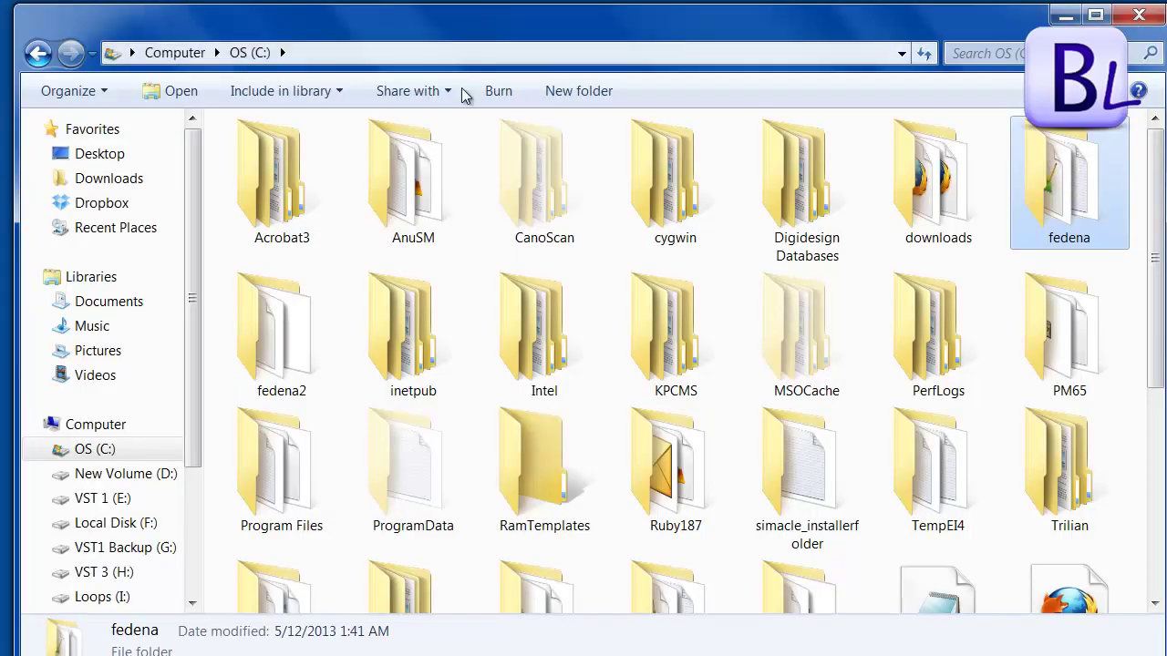
- Find the fedena folder on New Volume (D:), then switch back to OS (C:)
{"action": "left_click", "coordinate": [127, 474]}
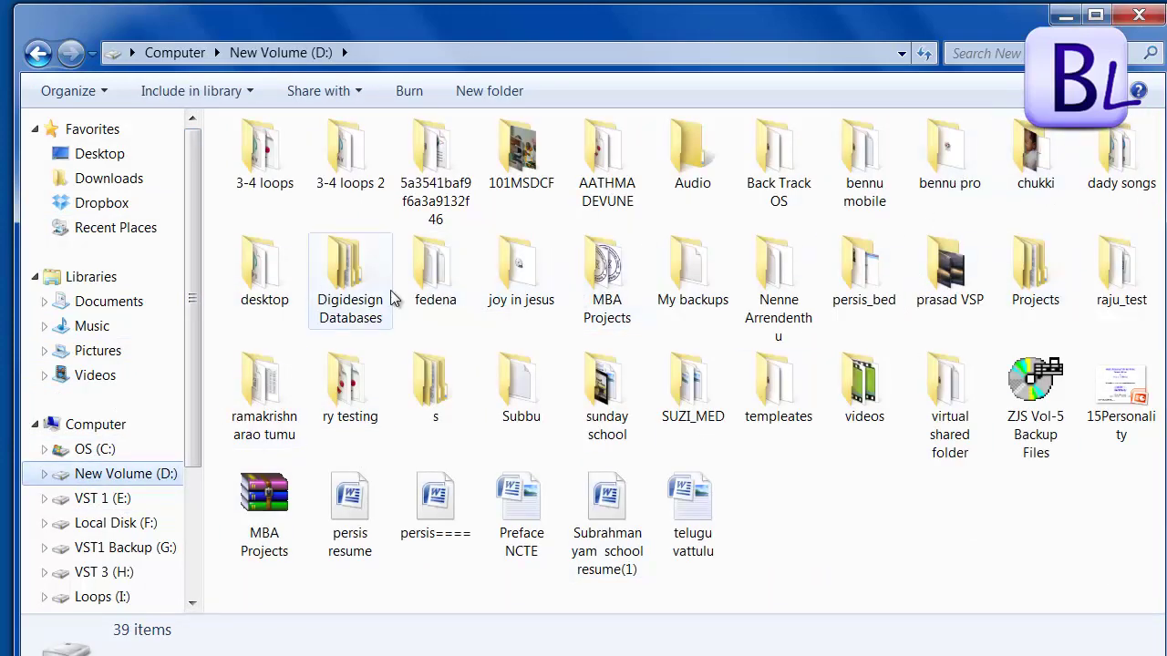
{"action": "left_click", "coordinate": [429, 276]}
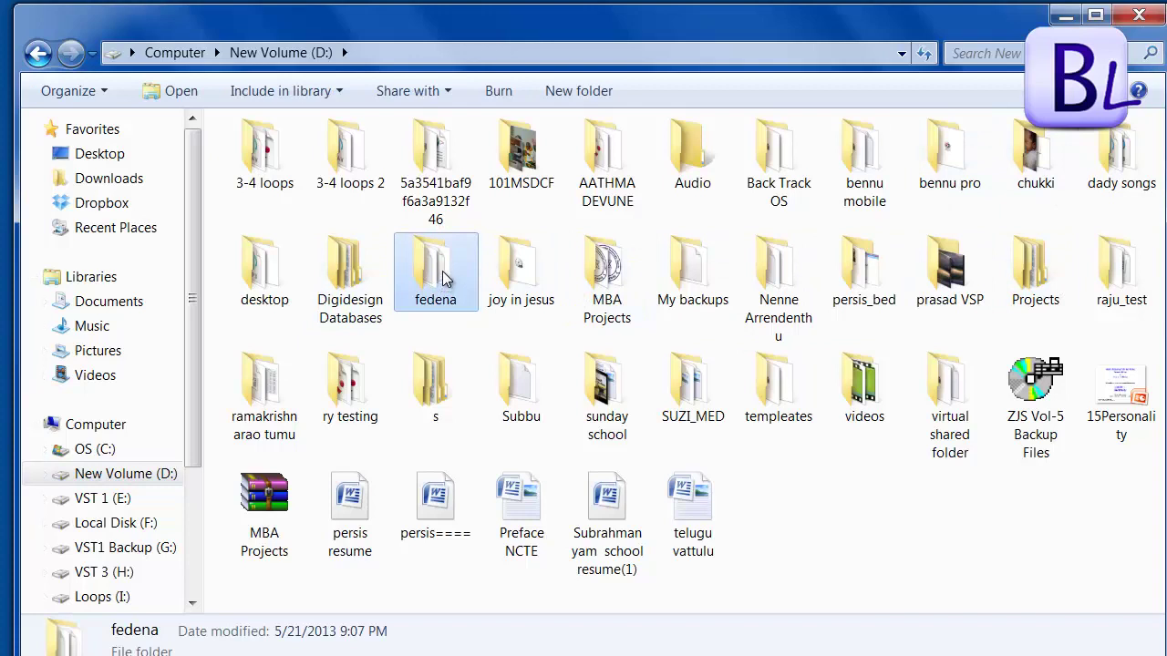
{"action": "left_click", "coordinate": [189, 55]}
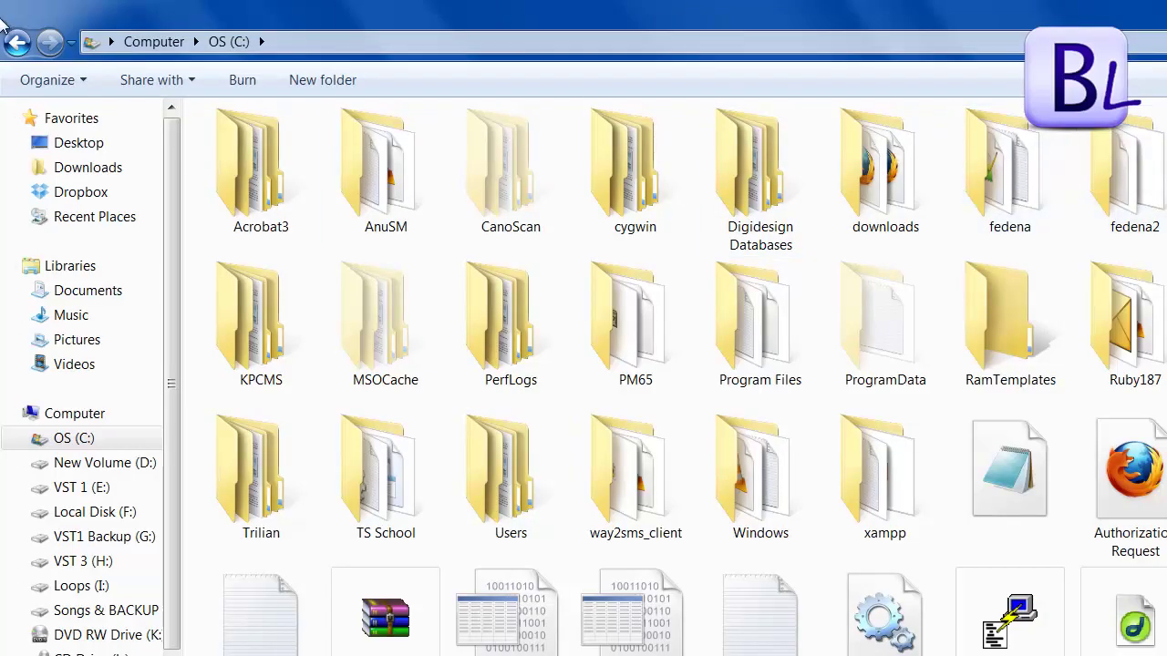
- Rename the fedena folder on New Volume (D:) to fedena_backup, then return to OS (C:)
{"action": "left_click", "coordinate": [88, 465]}
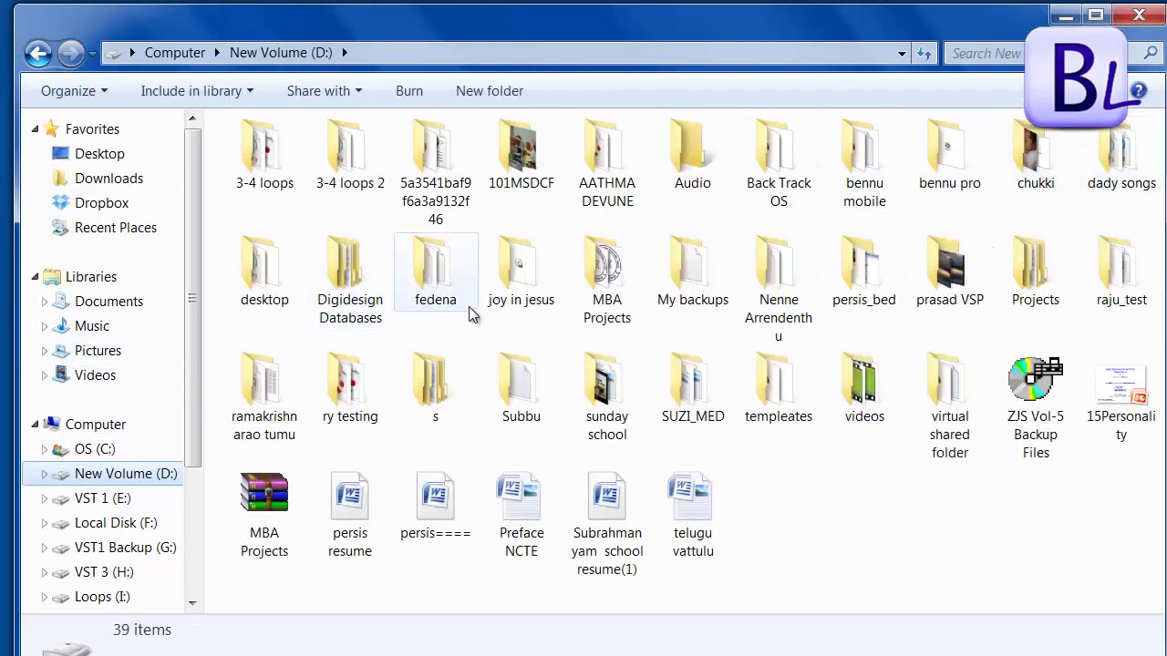
{"action": "left_click", "coordinate": [430, 285]}
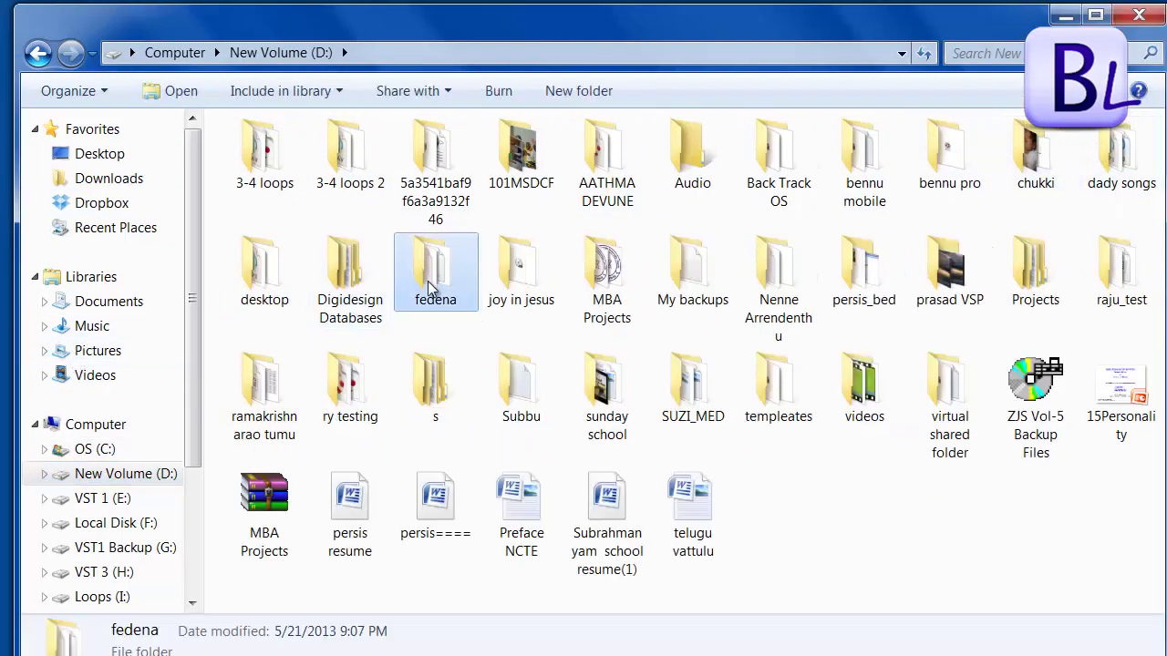
{"action": "left_click", "coordinate": [429, 287]}
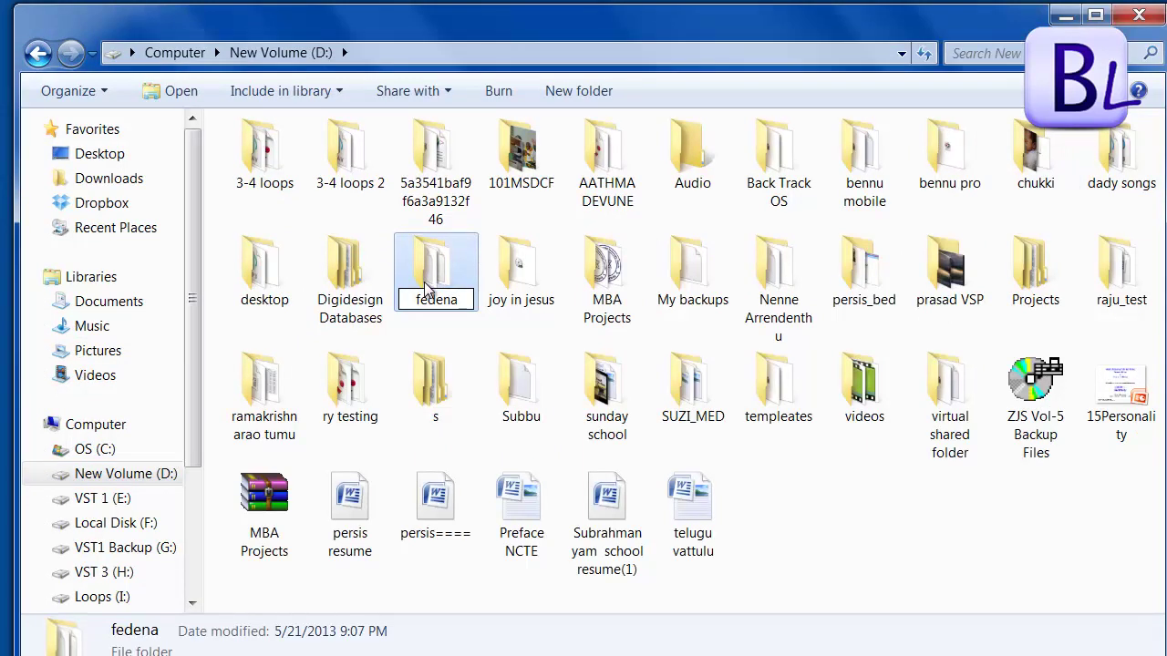
{"action": "type", "text": "_back"}
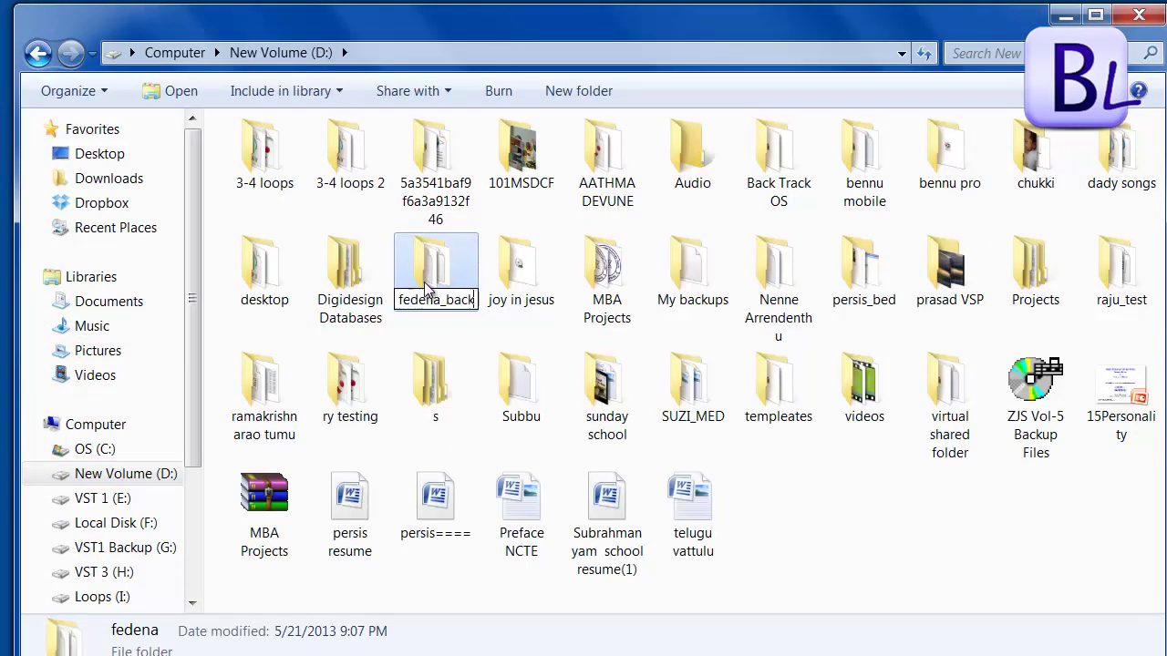
{"action": "type", "text": "up"}
{"action": "key", "text": "Return"}
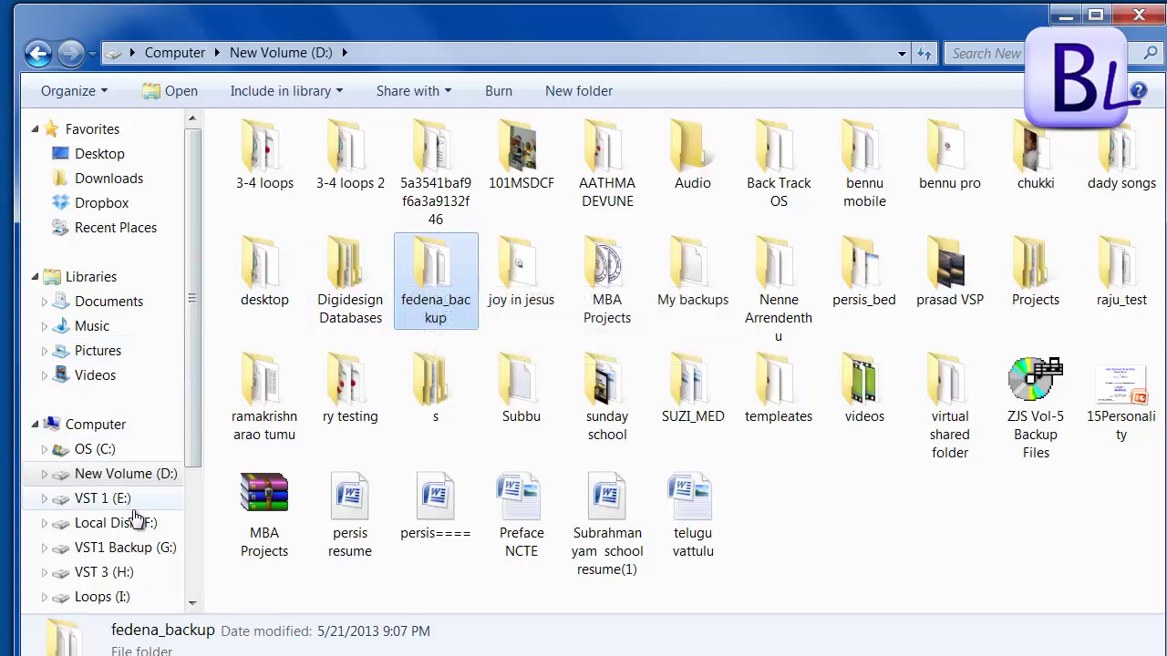
{"action": "left_click", "coordinate": [127, 452]}
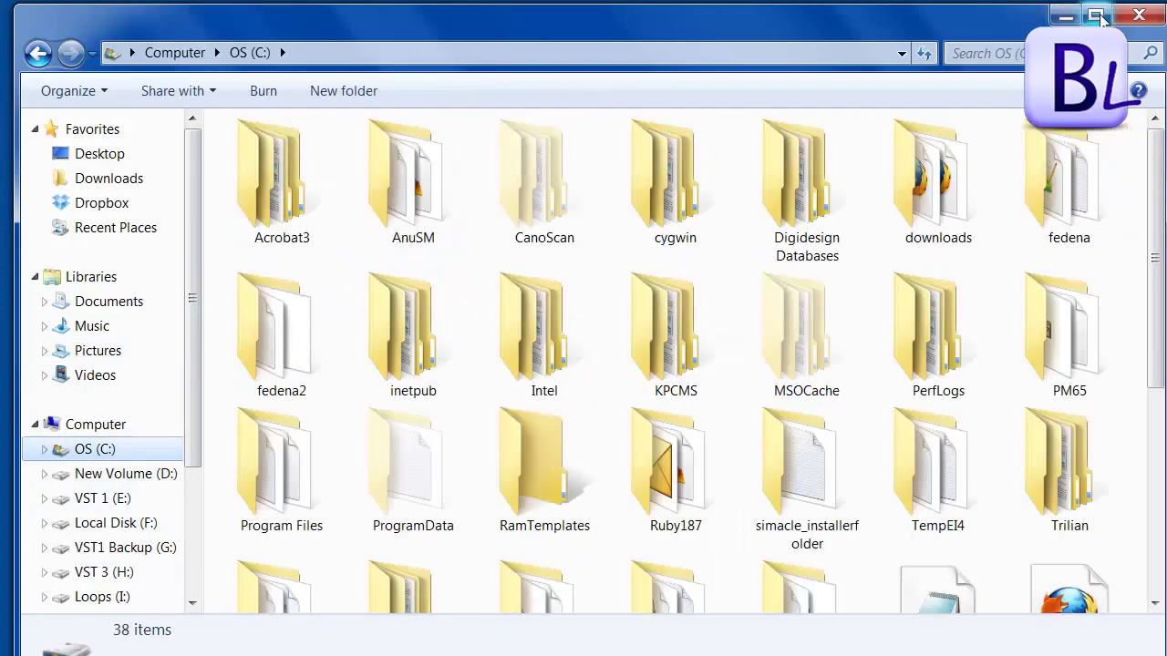
- Paste the fedena_backup folder into OS (C:), open it, then minimize its window
{"action": "scroll", "coordinate": [802, 565], "scroll_direction": "down", "scroll_amount": 3}
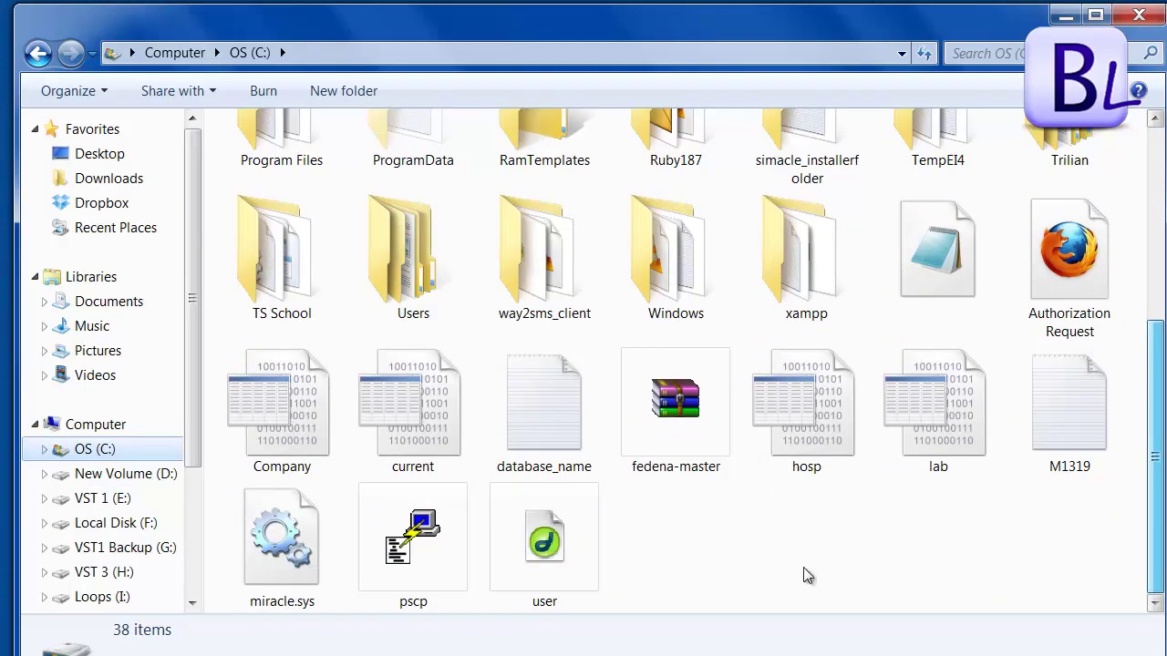
{"action": "key", "text": "ctrl+v"}
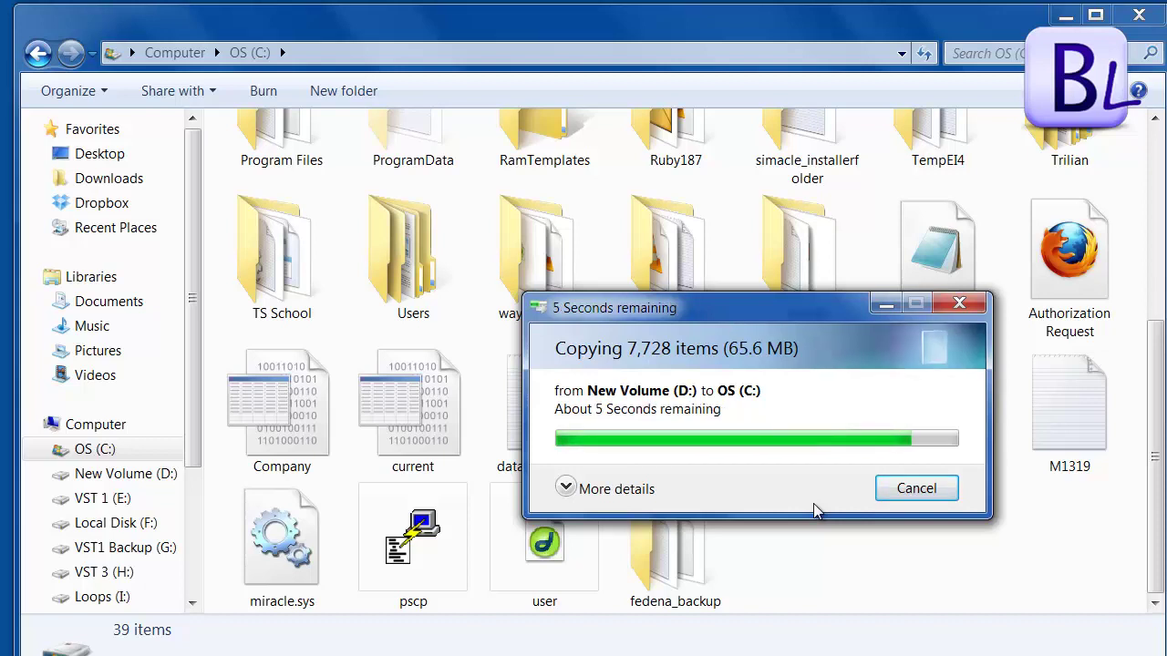
{"action": "left_click", "coordinate": [670, 566]}
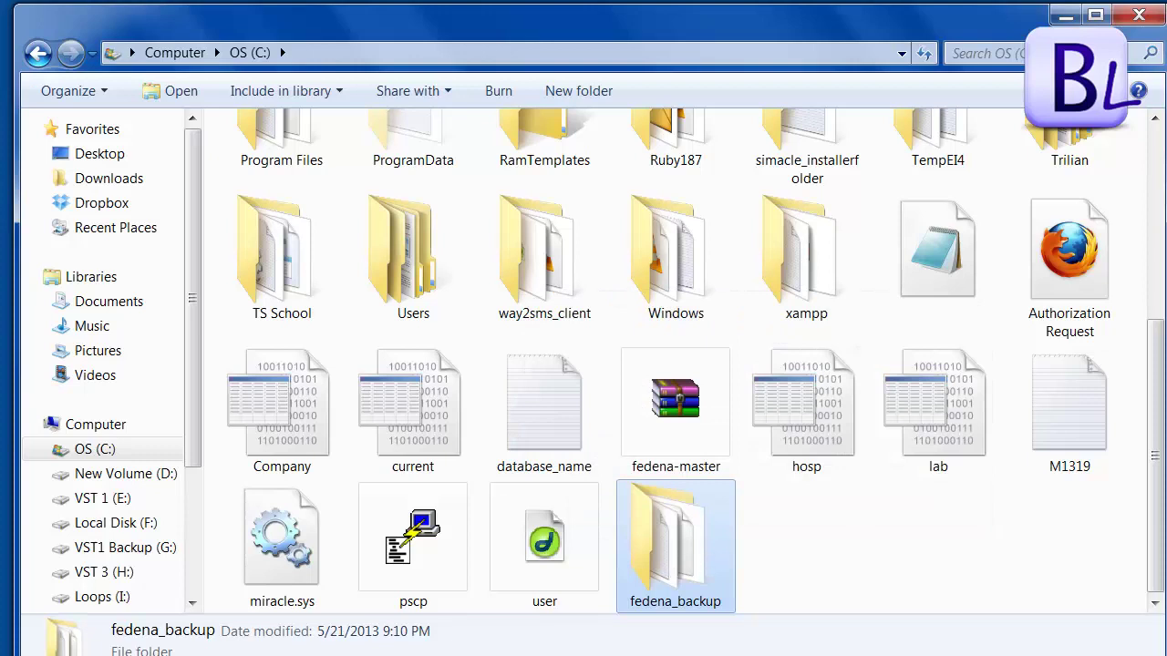
{"action": "double_click", "coordinate": [684, 553]}
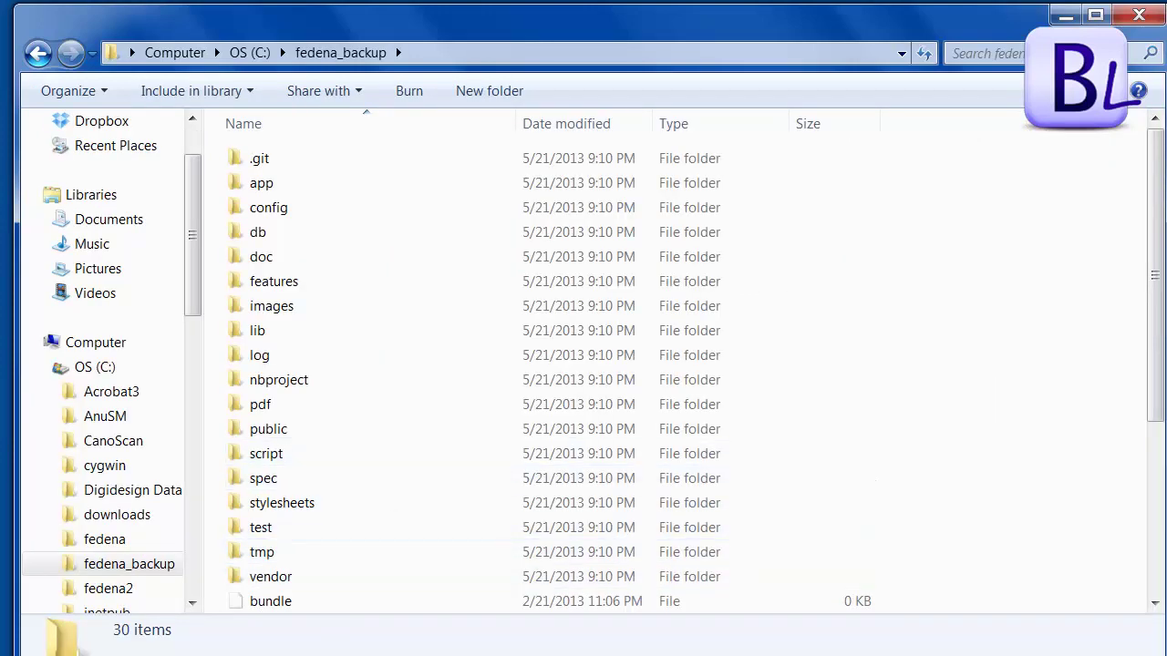
{"action": "left_click", "coordinate": [1066, 16]}
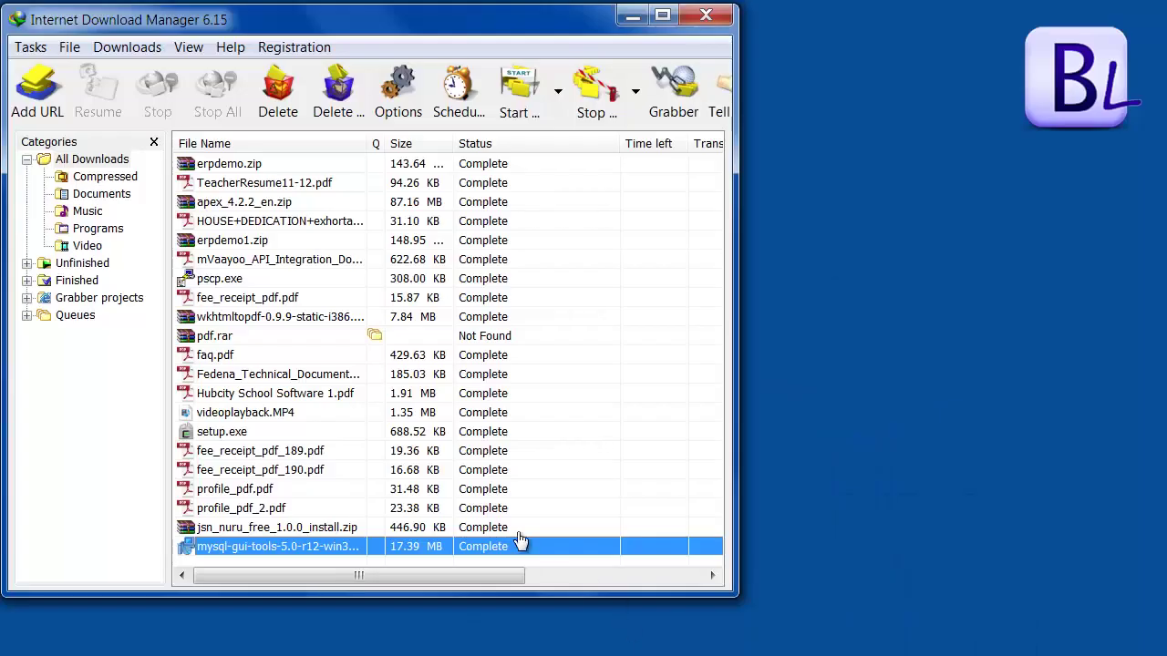
- Launch MySQL Administrator and connect as root to localhost:3306 with the account password
{"action": "left_click", "coordinate": [271, 549]}
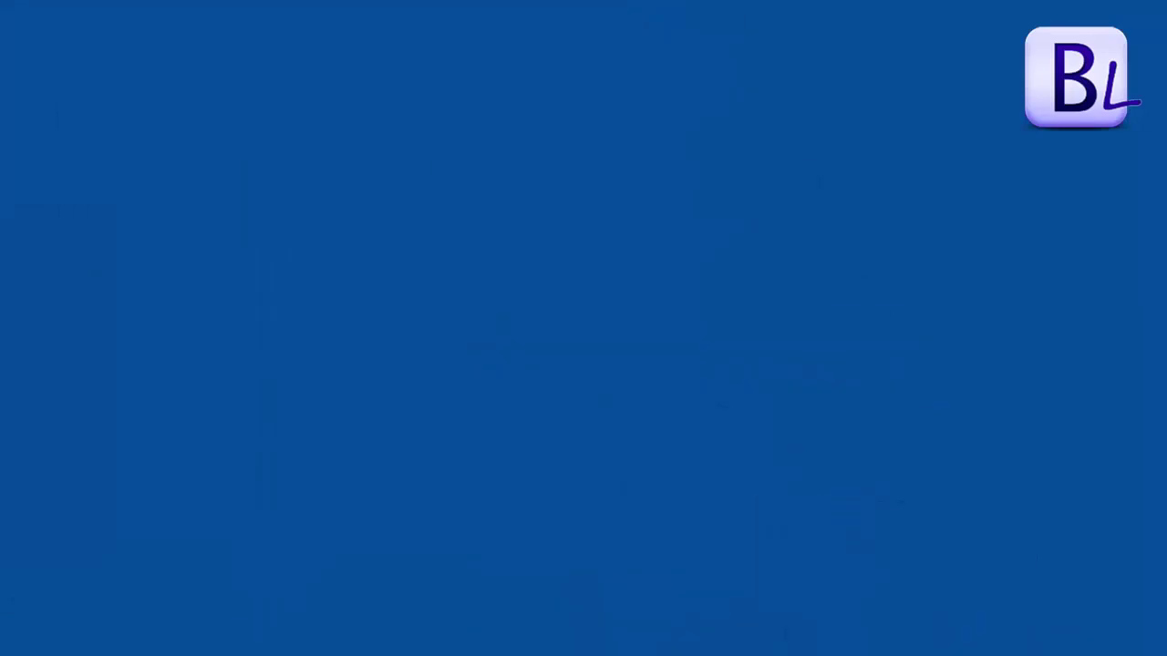
{"action": "key", "text": "super"}
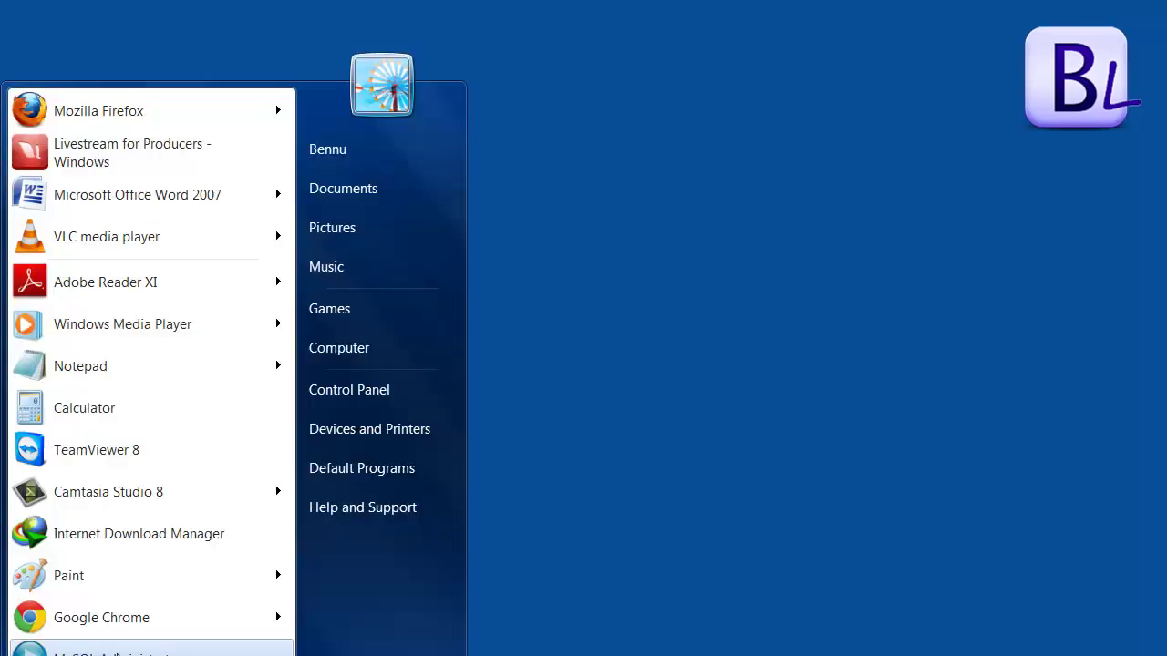
{"action": "left_click", "coordinate": [119, 650]}
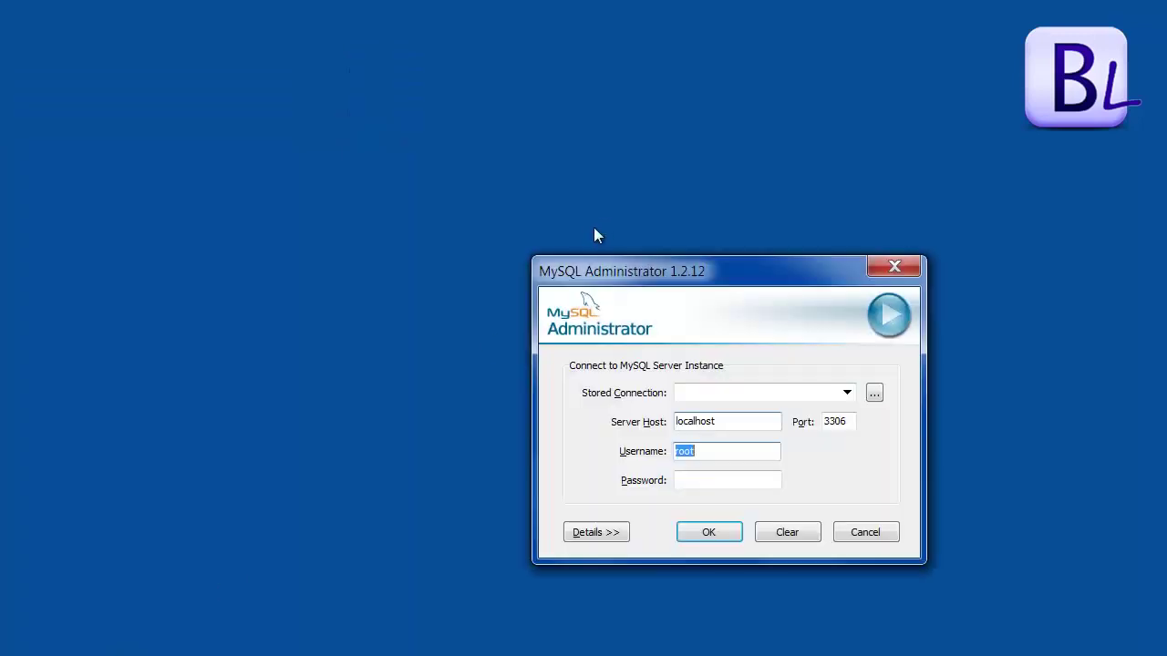
{"action": "left_click", "coordinate": [703, 477]}
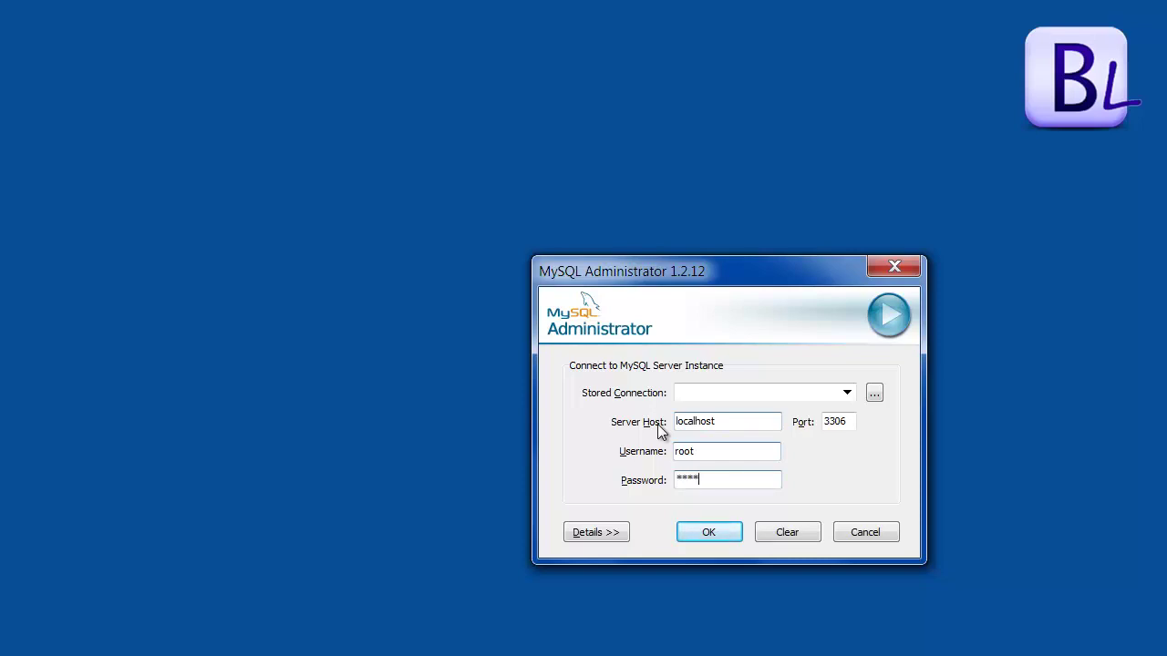
{"action": "key", "text": "Return"}
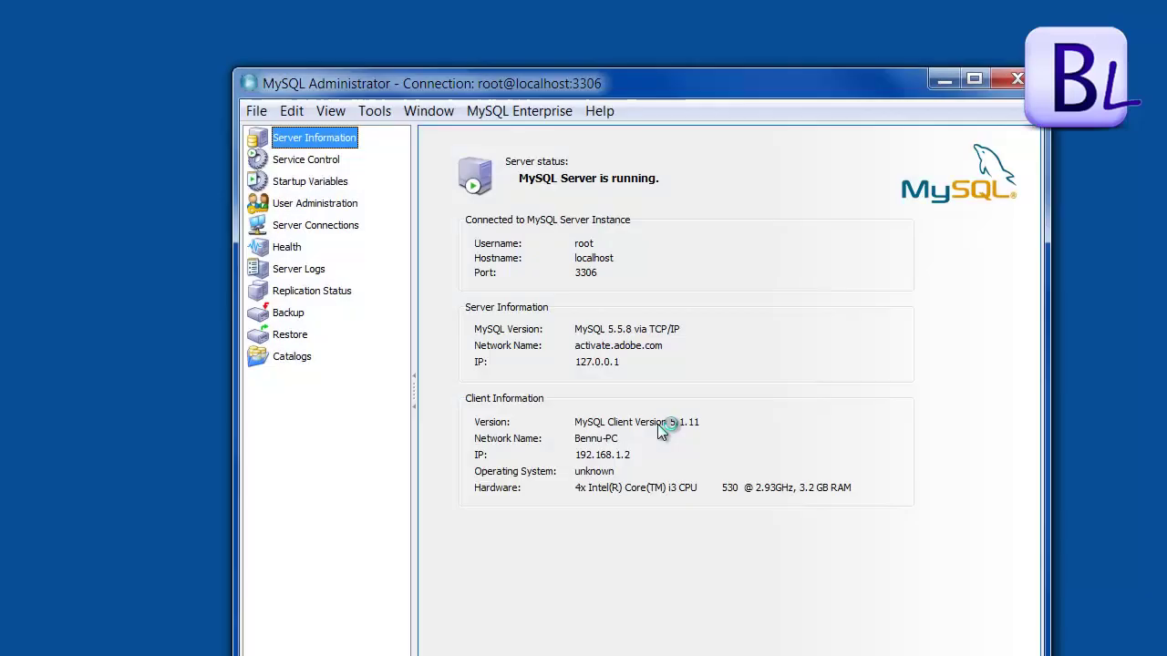
- On the Restore page, browse into C:\fedena_backup and pick fedena_ultimate.sql as the backup file
{"action": "left_click", "coordinate": [301, 337]}
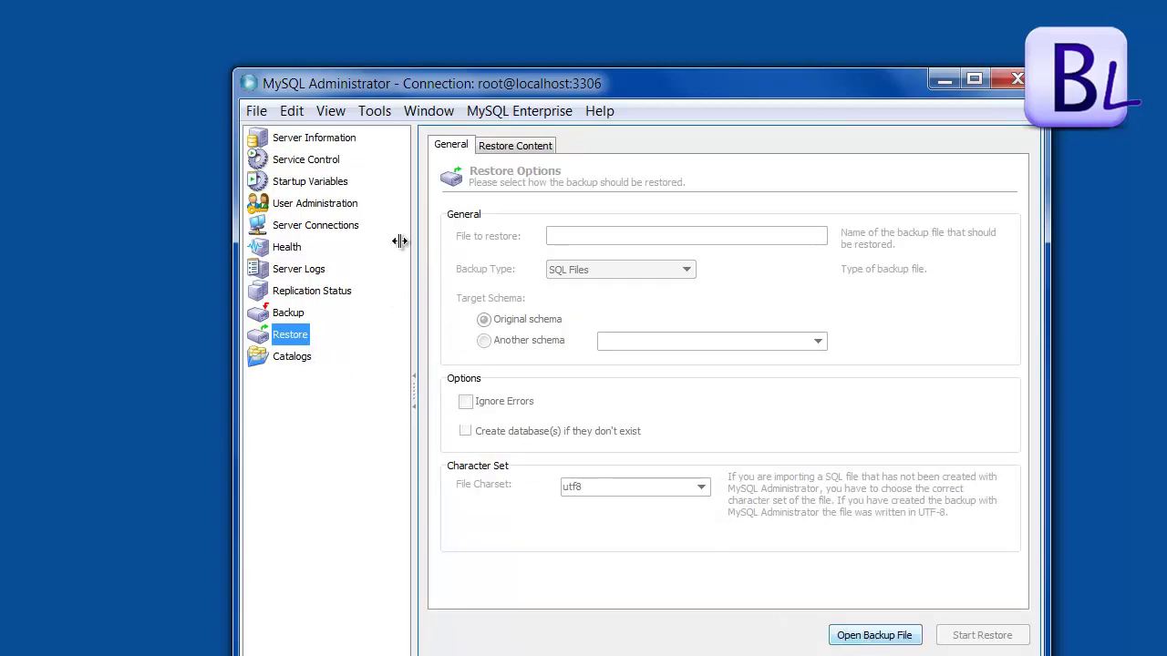
{"action": "left_click", "coordinate": [523, 149]}
{"action": "left_click", "coordinate": [447, 147]}
{"action": "left_click", "coordinate": [876, 638]}
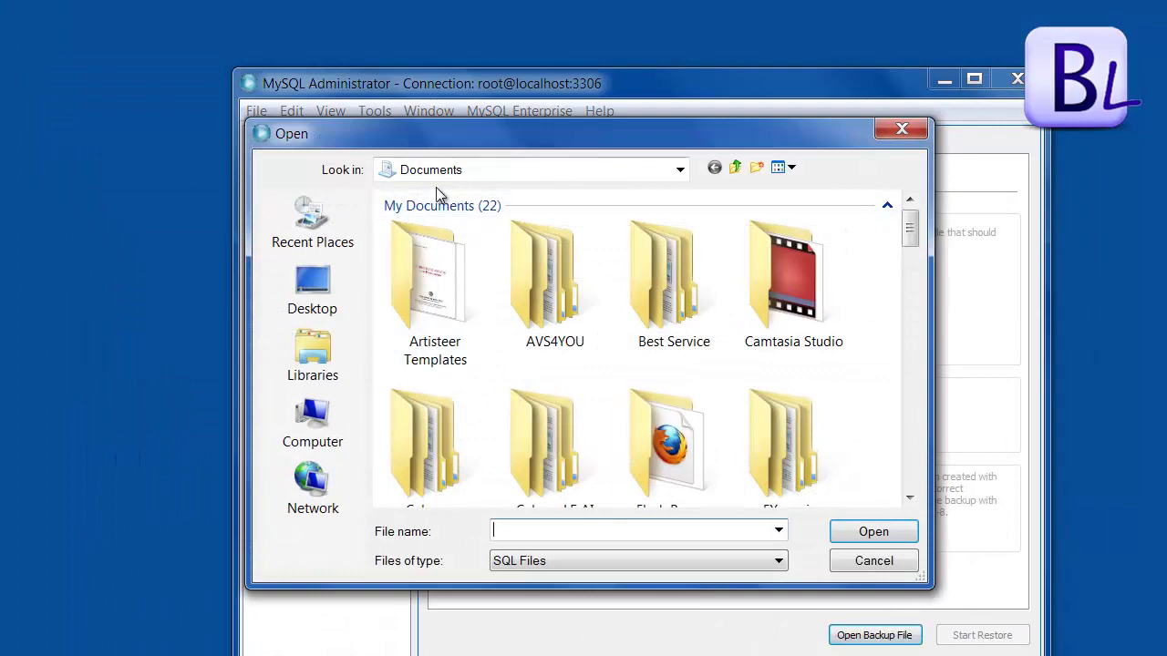
{"action": "left_click", "coordinate": [321, 415]}
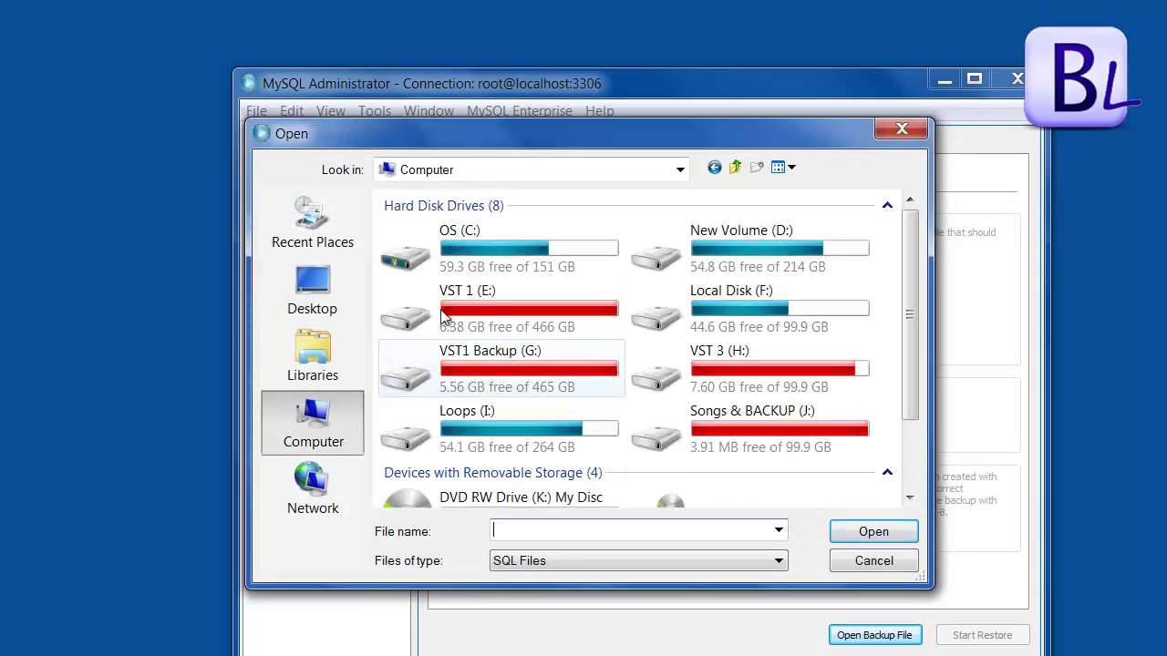
{"action": "double_click", "coordinate": [403, 234]}
{"action": "scroll", "coordinate": [456, 347], "scroll_direction": "down", "scroll_amount": 2}
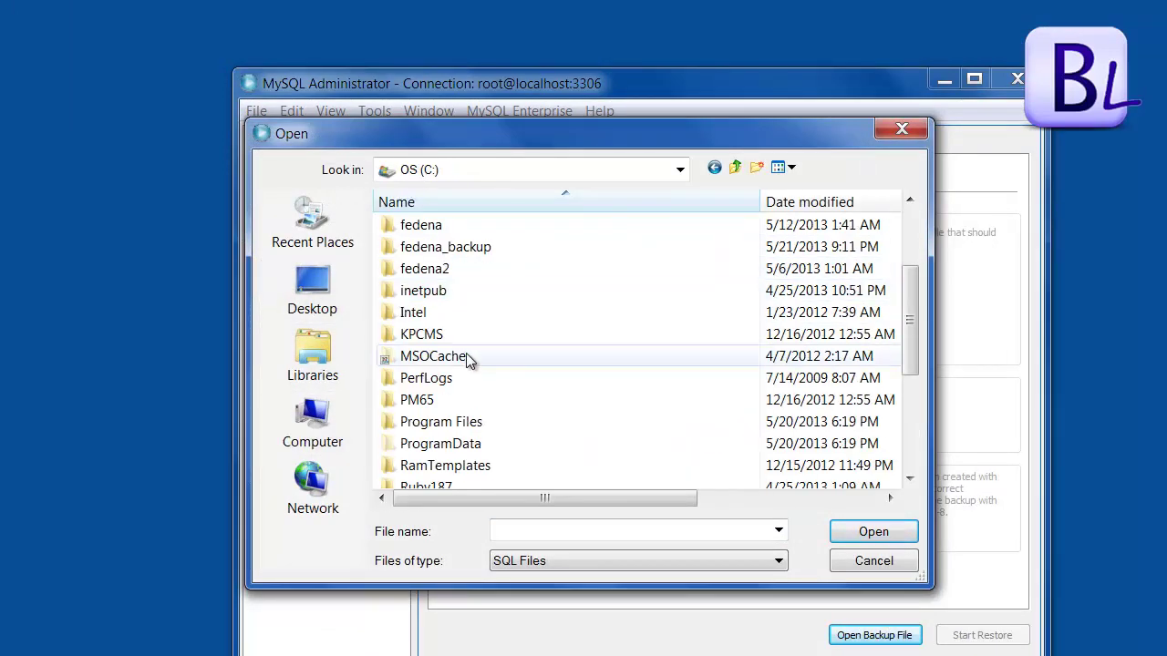
{"action": "double_click", "coordinate": [455, 248]}
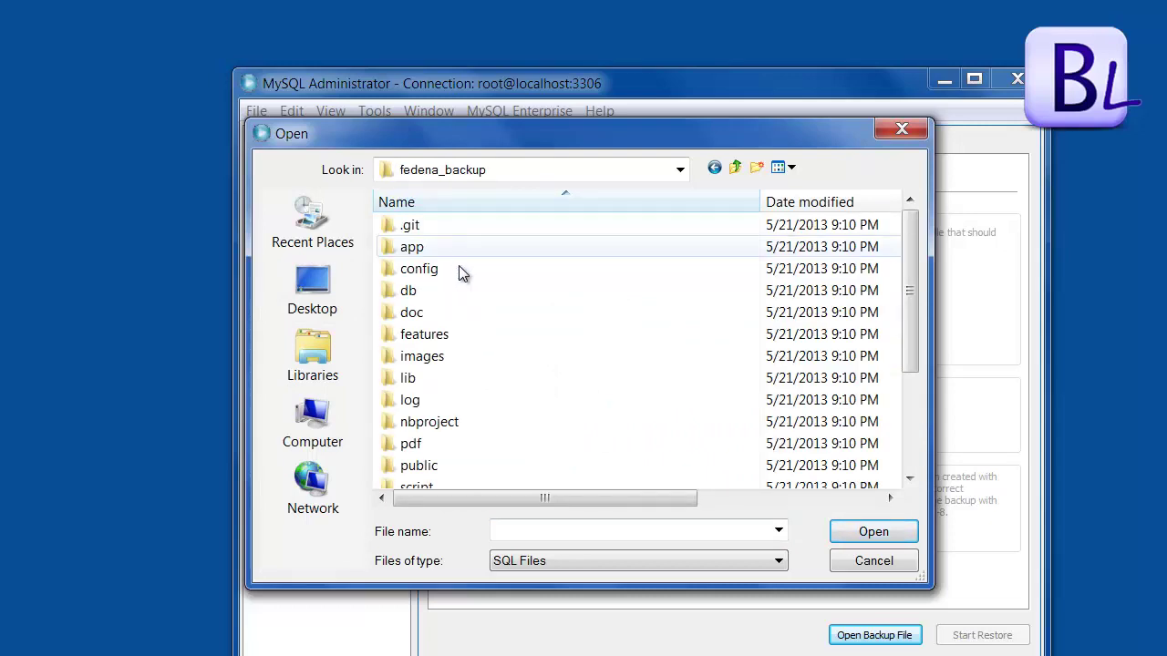
{"action": "scroll", "coordinate": [479, 315], "scroll_direction": "down", "scroll_amount": 3}
{"action": "double_click", "coordinate": [448, 465]}
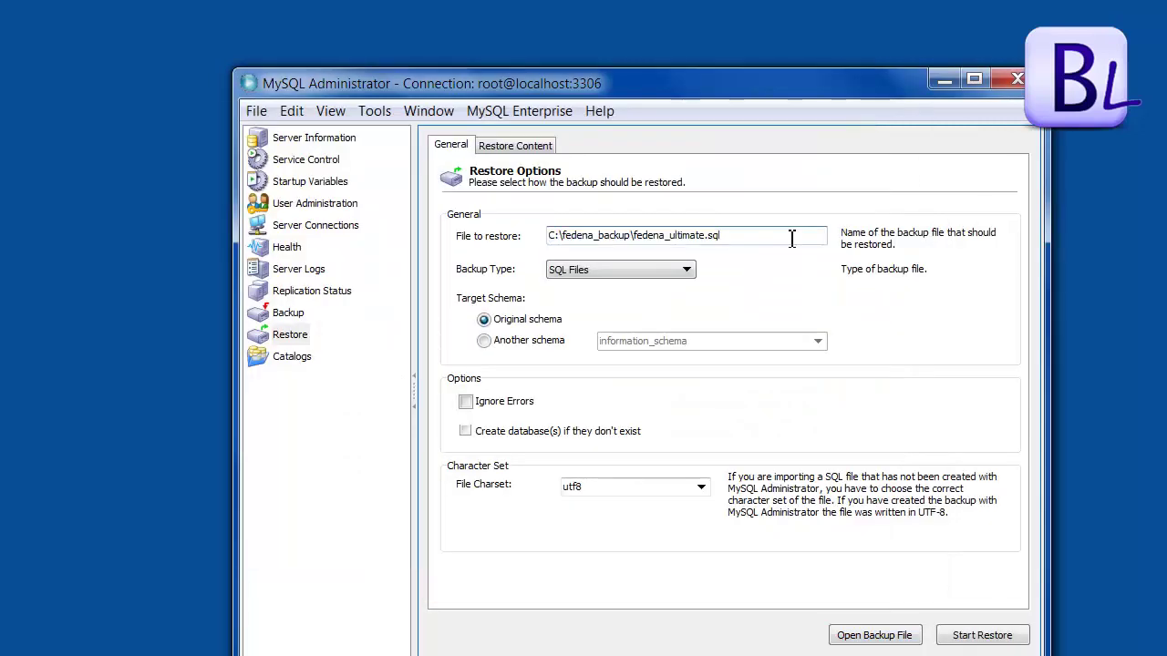
- Switch the file filter to All Files and choose C:\fedena_backup\fedena_backup instead
{"action": "left_click", "coordinate": [873, 636]}
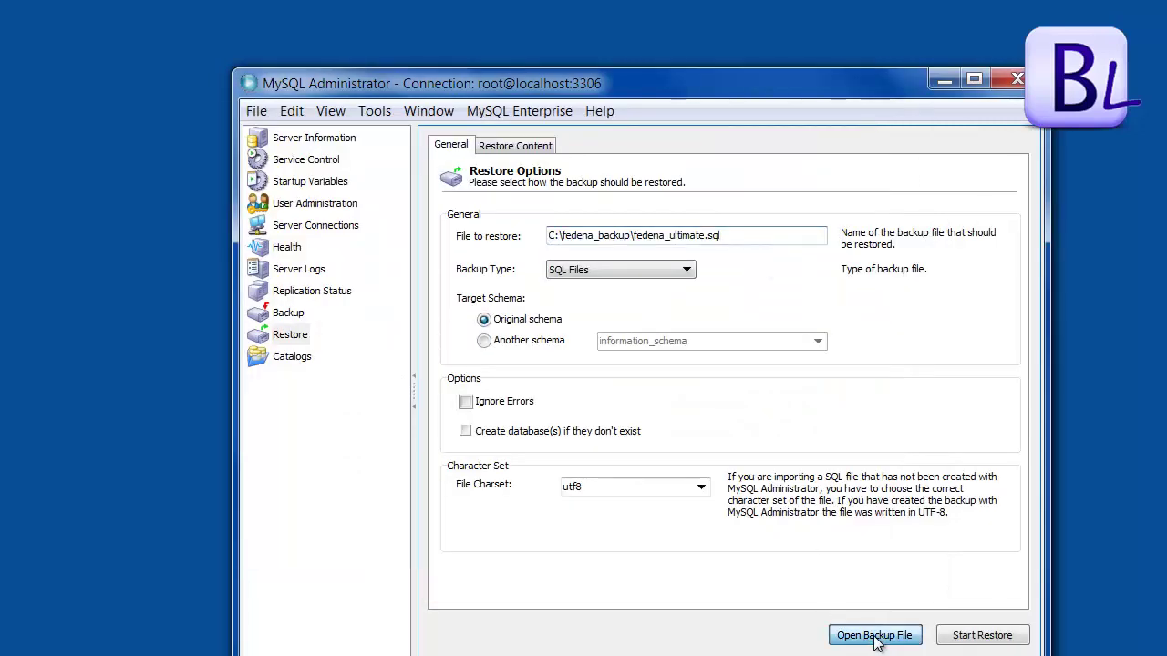
{"action": "scroll", "coordinate": [910, 342], "scroll_direction": "down", "scroll_amount": 3}
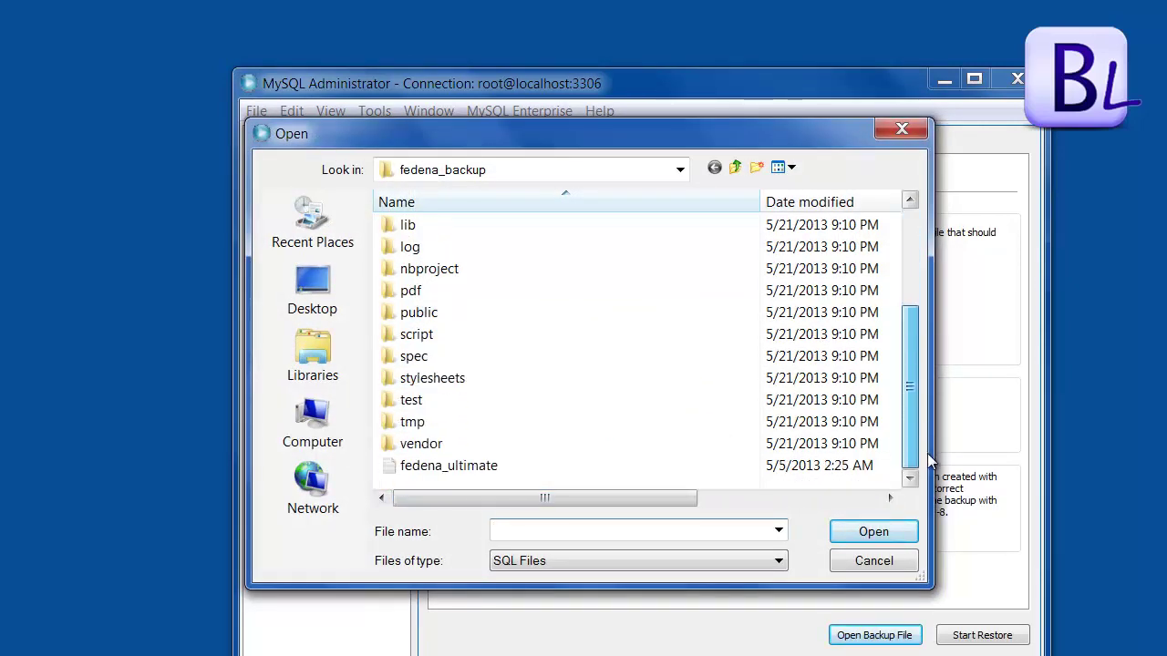
{"action": "left_click", "coordinate": [779, 564]}
{"action": "left_click", "coordinate": [696, 588]}
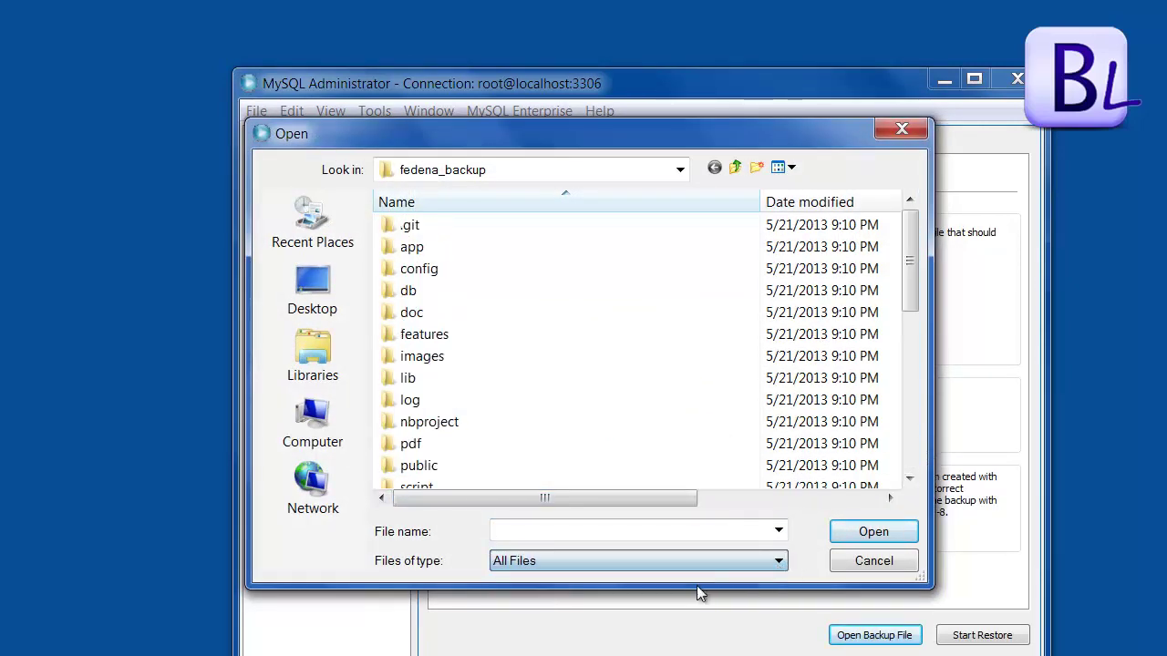
{"action": "scroll", "coordinate": [914, 326], "scroll_direction": "down", "scroll_amount": 5}
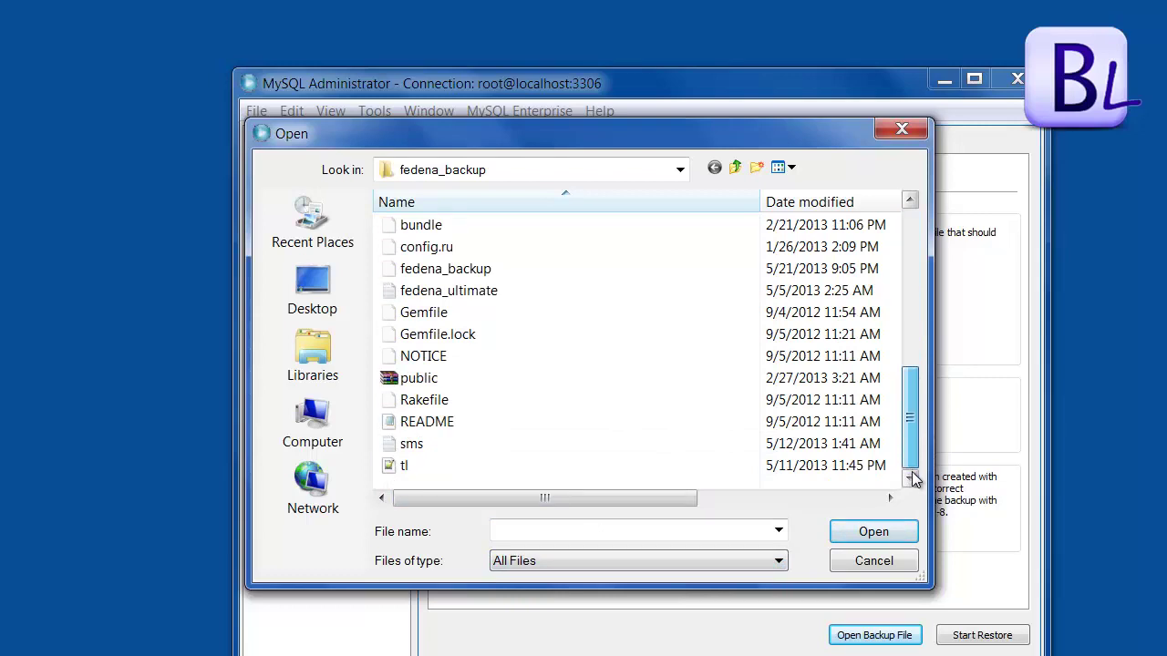
{"action": "left_click", "coordinate": [446, 271]}
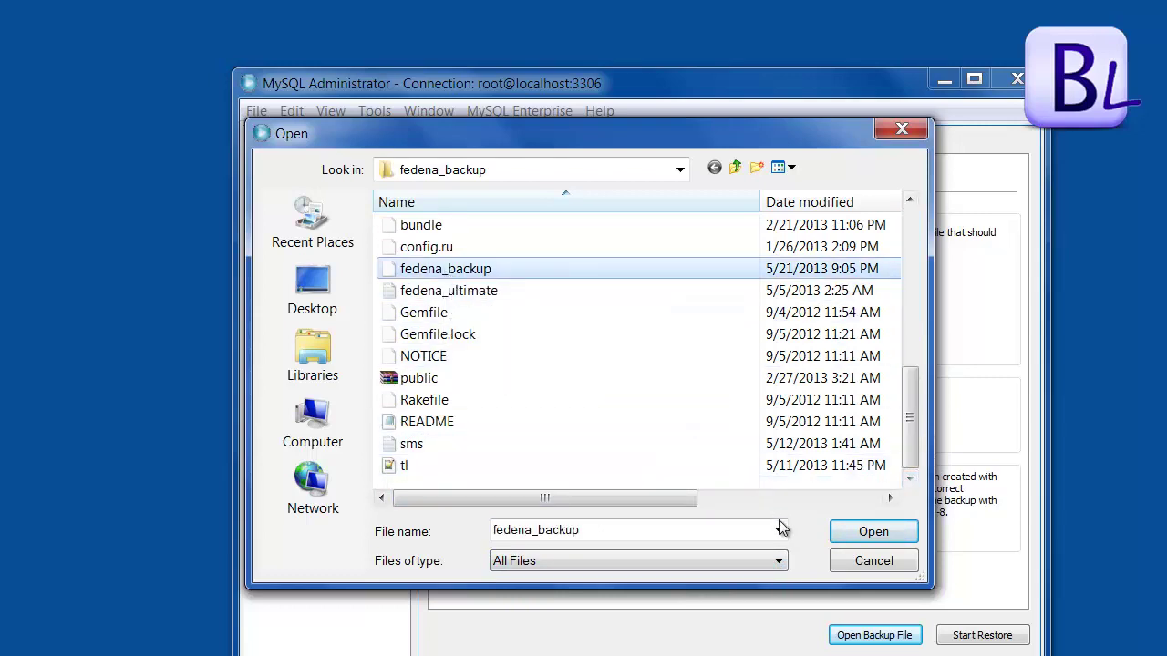
{"action": "left_click", "coordinate": [872, 532]}
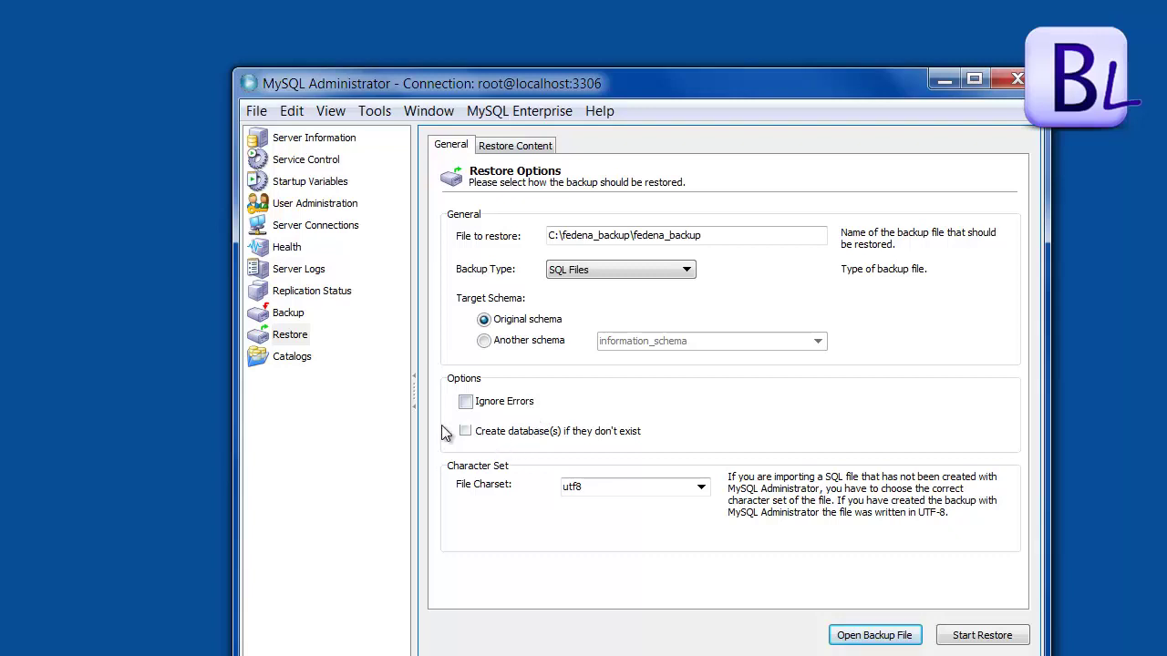
- Keep SQL Files as backup type and the original target schema, then start the restore
{"action": "left_click", "coordinate": [287, 315]}
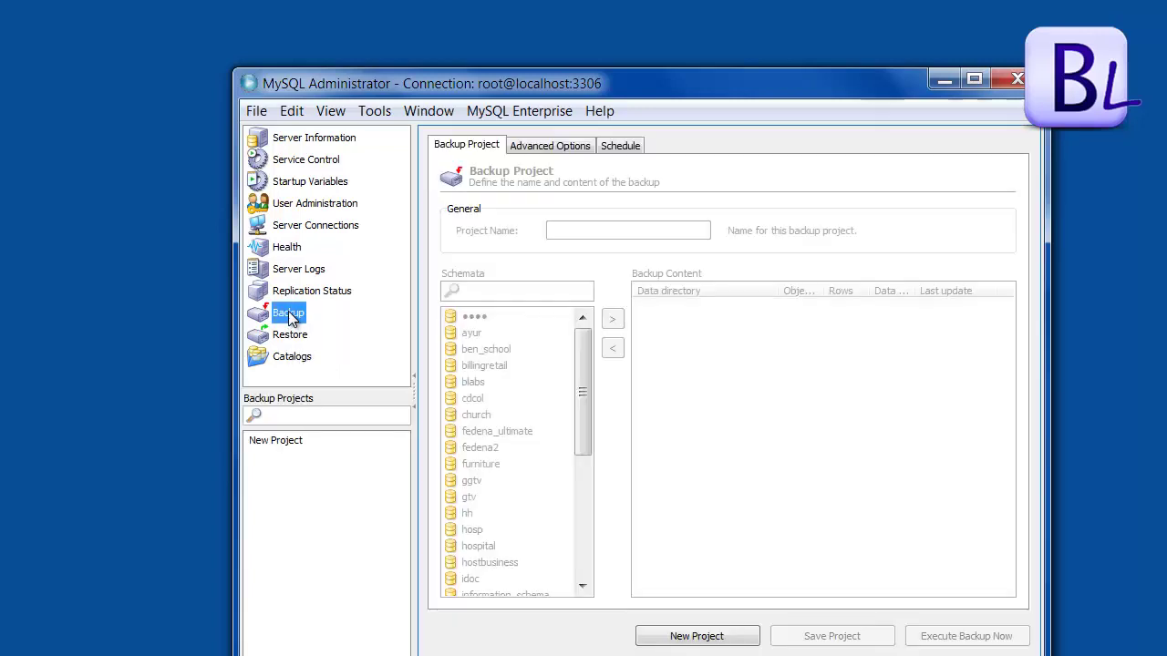
{"action": "left_click", "coordinate": [289, 336]}
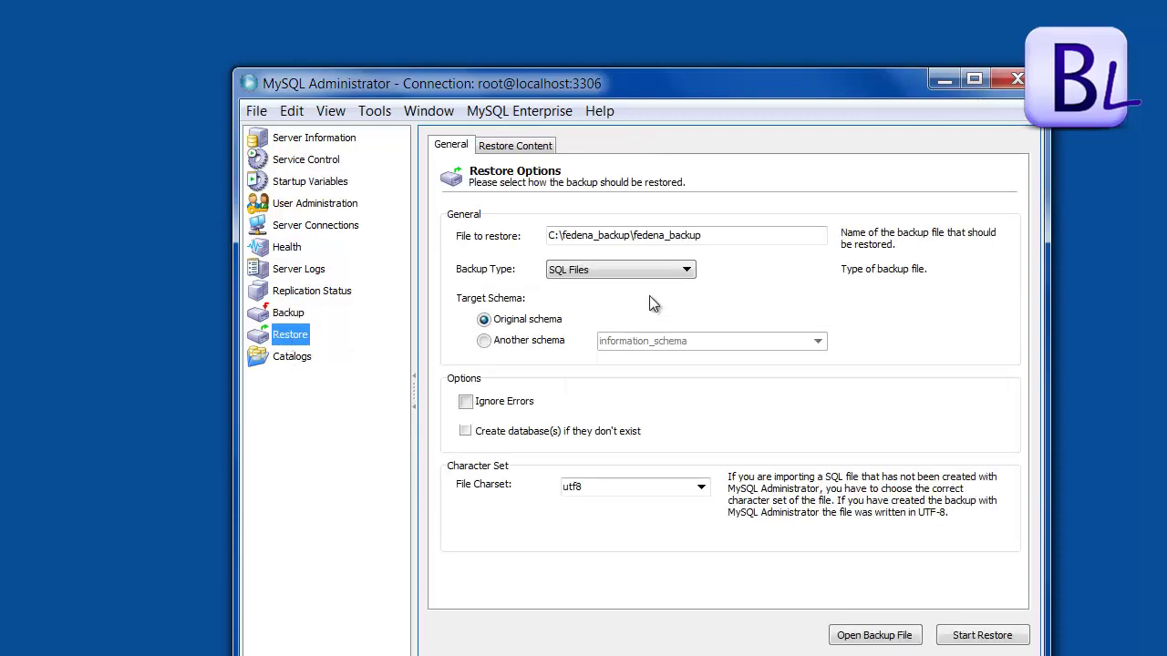
{"action": "left_click", "coordinate": [621, 269]}
{"action": "left_click", "coordinate": [620, 279]}
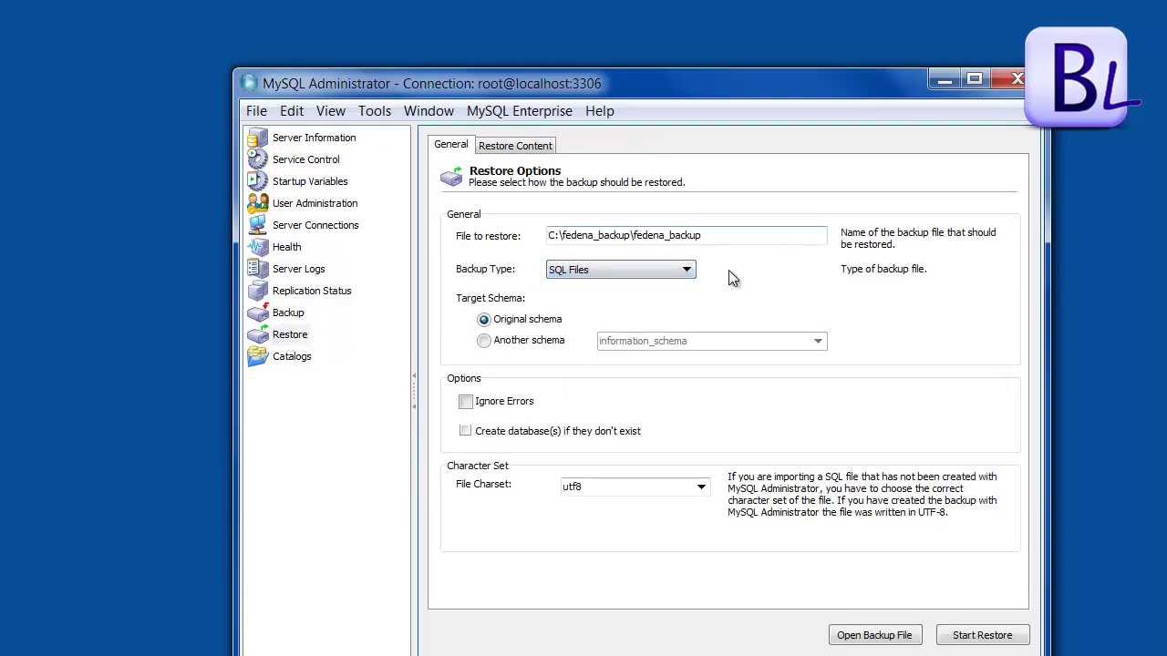
{"action": "left_click", "coordinate": [538, 344]}
{"action": "left_click", "coordinate": [535, 319]}
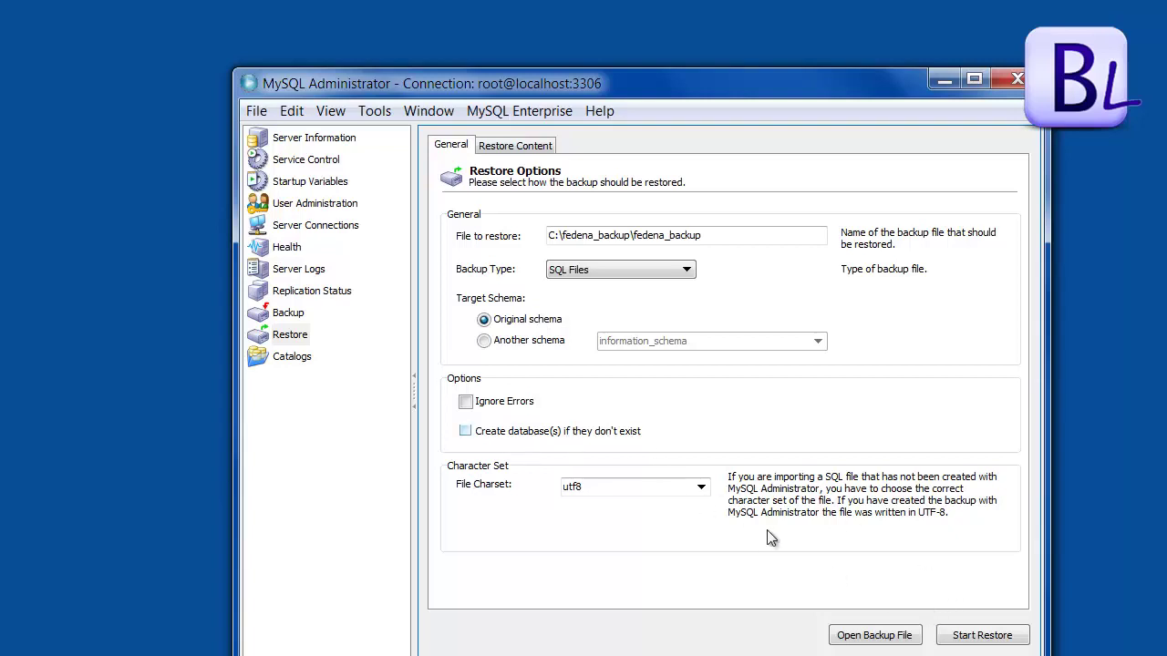
{"action": "left_click", "coordinate": [1000, 642]}
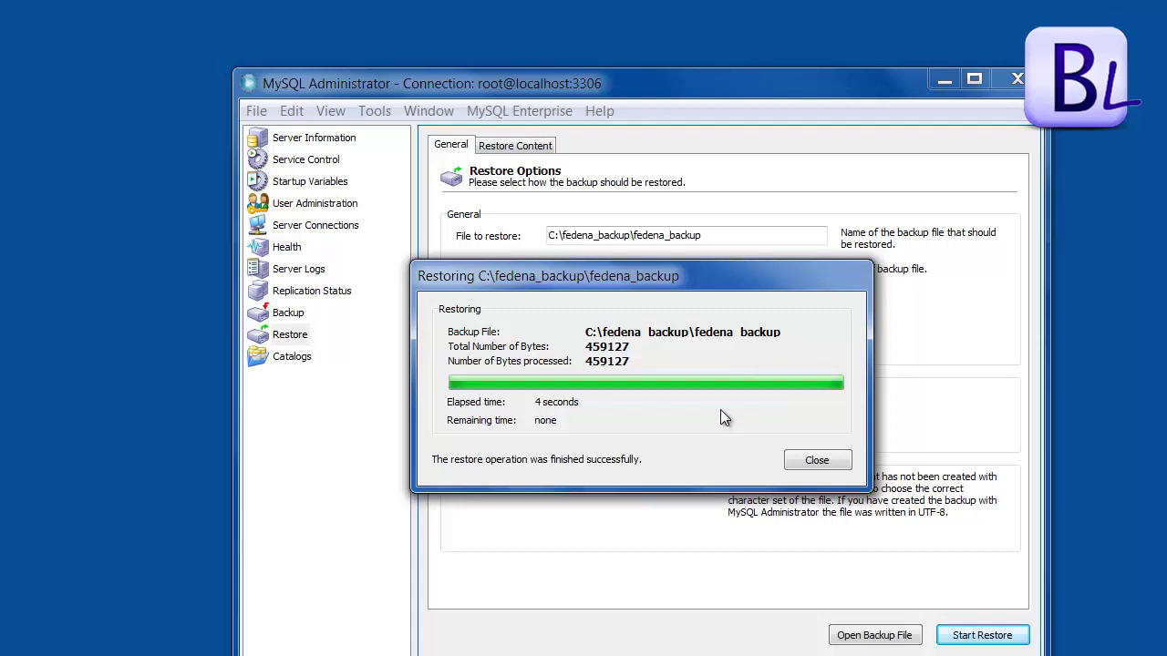
- Close the finished restore report and quit MySQL Administrator
{"action": "left_click", "coordinate": [816, 460]}
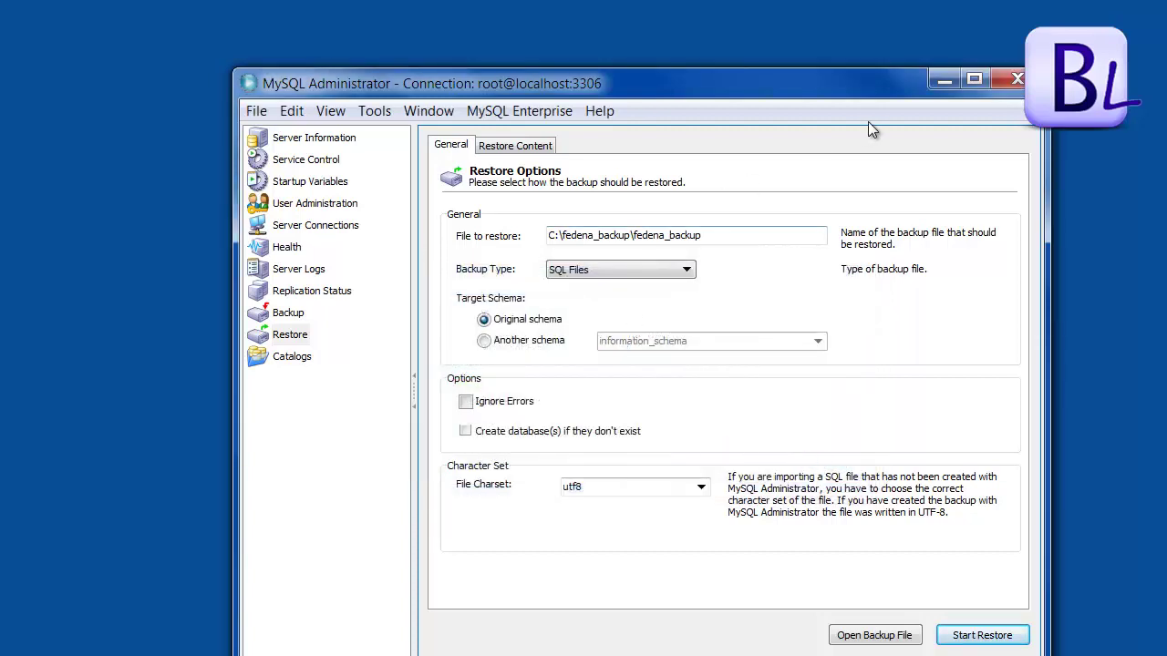
{"action": "left_click", "coordinate": [1014, 81]}
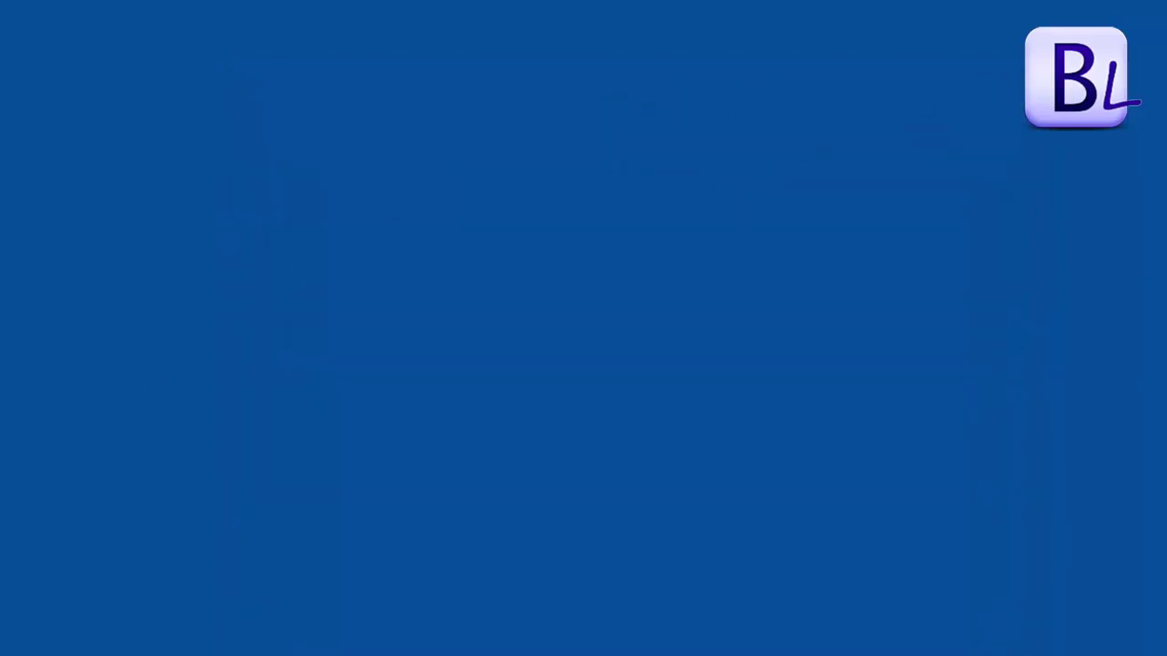
- Open an administrator Command Prompt and change into C:\fedena_backup
{"action": "key", "text": "super"}
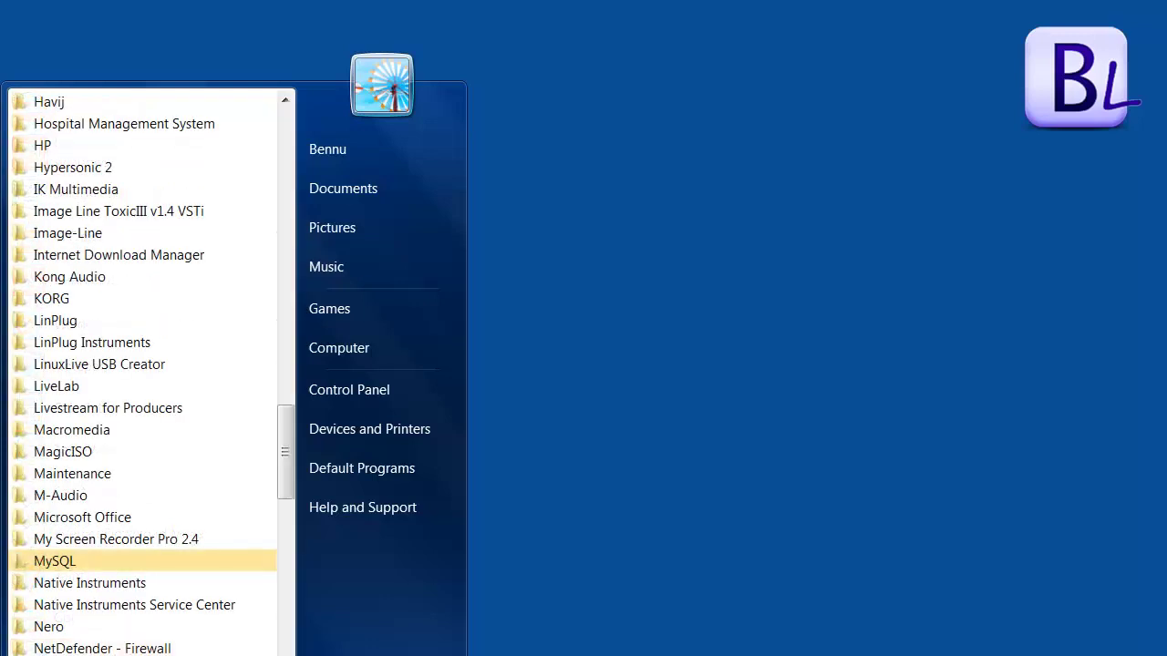
{"action": "key", "text": "super+r"}
{"action": "key", "text": "Return"}
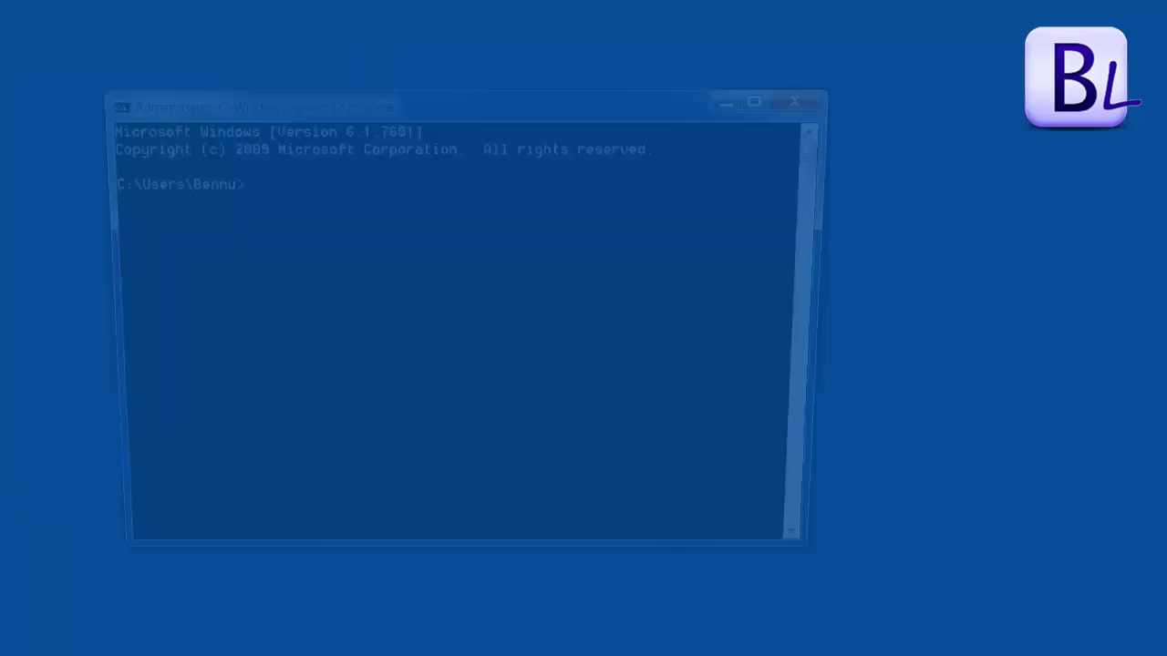
{"action": "type", "text": "cd "}
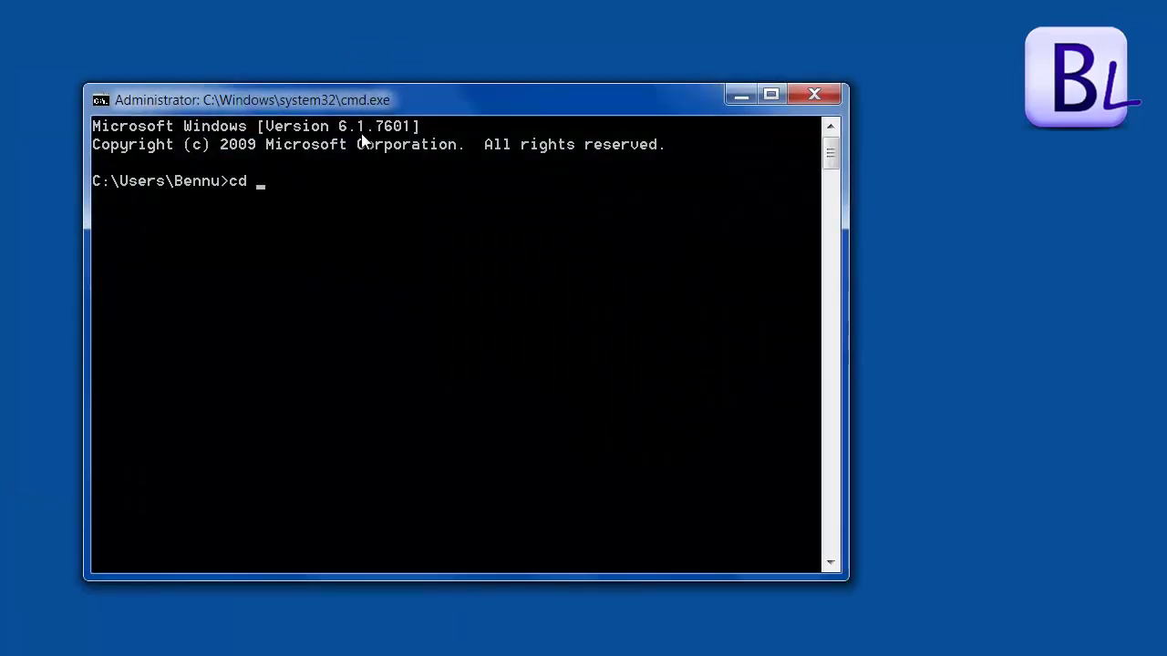
{"action": "type", "text": "\\"}
{"action": "key", "text": "Return"}
{"action": "type", "text": "cd fedena_backup"}
{"action": "key", "text": "Return"}
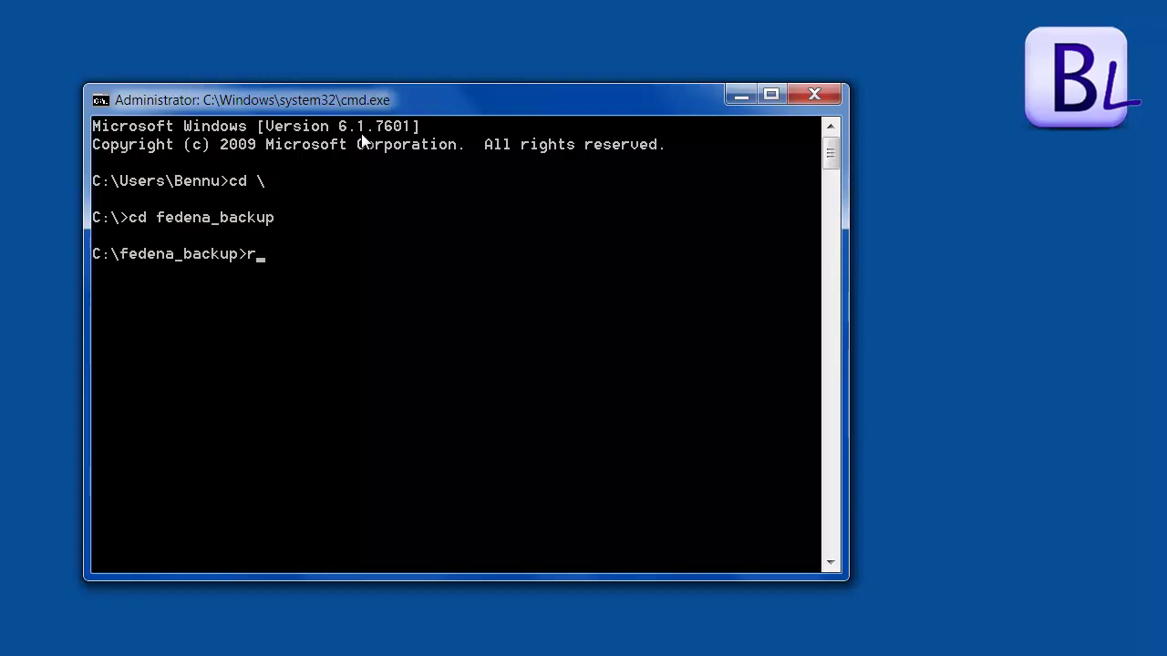
- Run ruby script/server -p 3003 to start the Rails server on port 3003
{"action": "type", "text": "uby script/"}
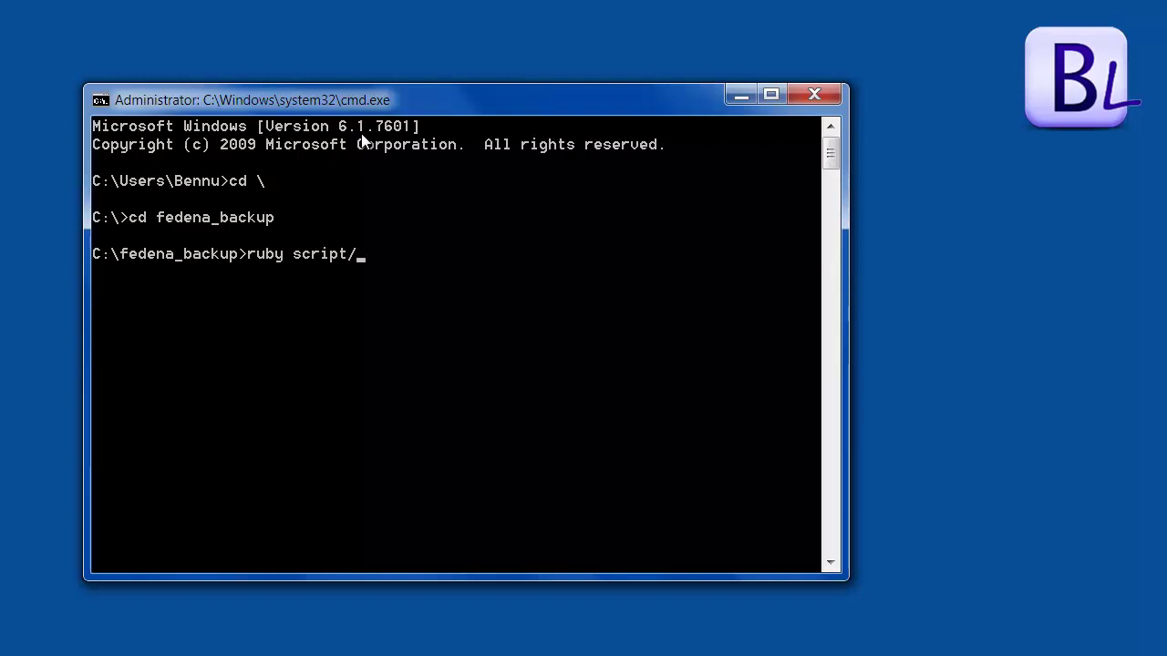
{"action": "type", "text": "server -p"}
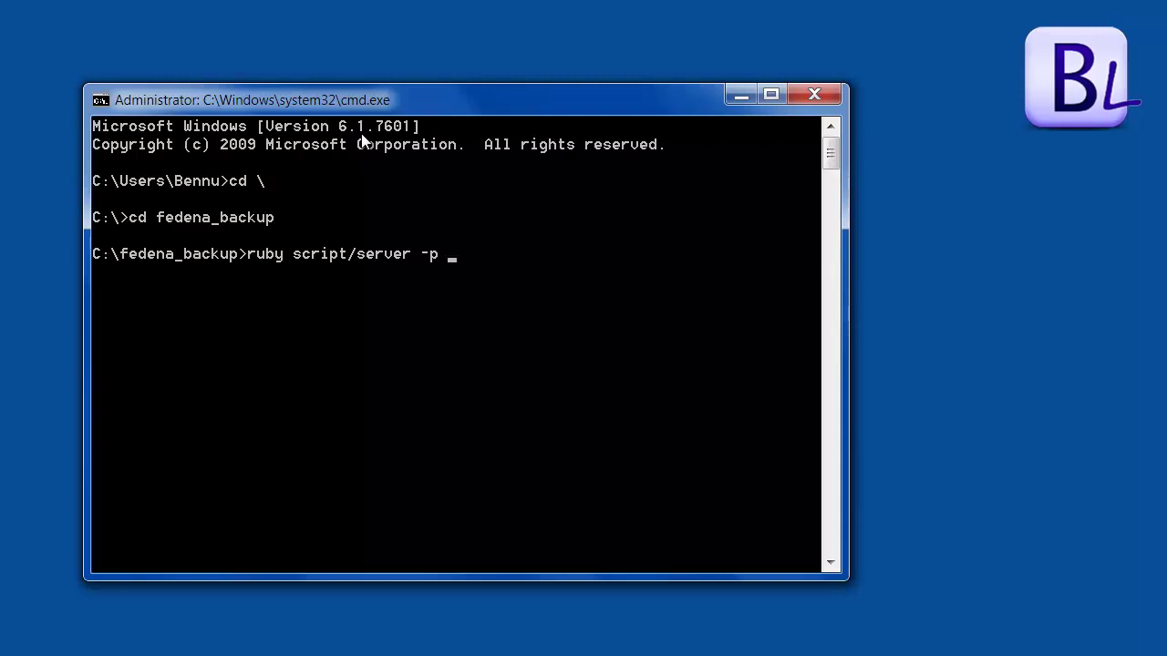
{"action": "type", "text": " 300"}
{"action": "type", "text": "5"}
{"action": "type", "text": "3"}
{"action": "key", "text": "Return"}
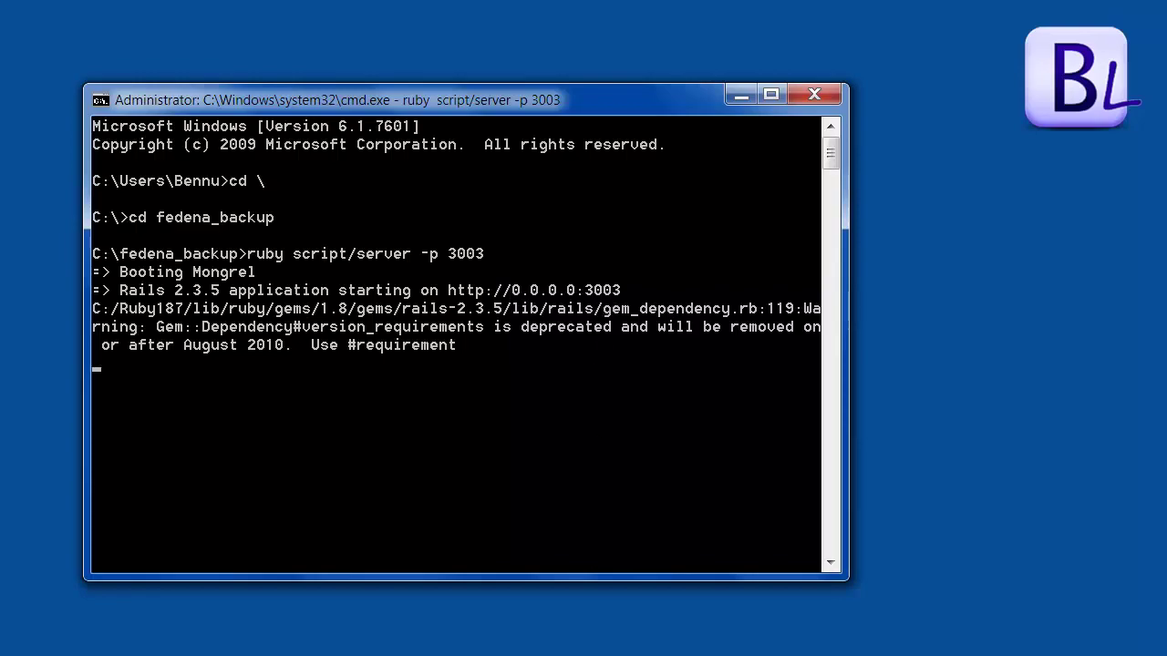
{"action": "left_click", "coordinate": [616, 646]}
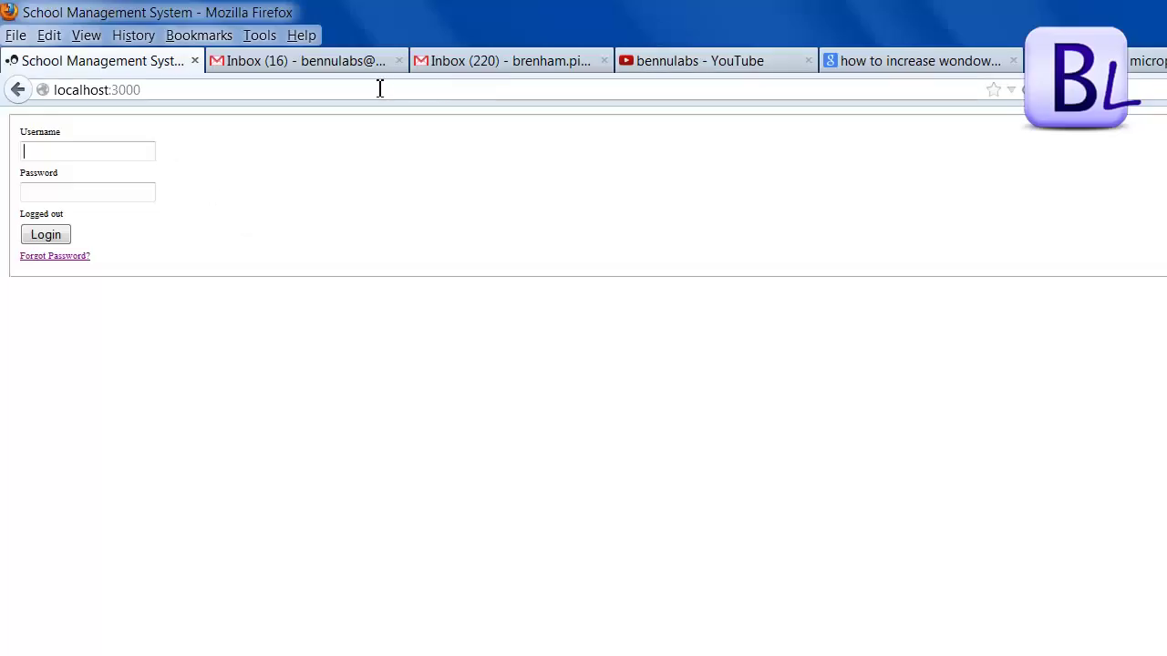
- Change the Firefox address from localhost:3000 to localhost:3003 and load it
{"action": "left_click_drag", "start_coordinate": [134, 89], "coordinate": [174, 88]}
{"action": "key", "text": "BackSpace"}
{"action": "key", "text": "BackSpace"}
{"action": "key", "text": "BackSpace"}
{"action": "key", "text": "BackSpace"}
{"action": "key", "text": "BackSpace"}
{"action": "key", "text": "BackSpace"}
{"action": "key", "text": "BackSpace"}
{"action": "key", "text": "BackSpace"}
{"action": "key", "text": "BackSpace"}
{"action": "key", "text": "BackSpace"}
{"action": "key", "text": "BackSpace"}
{"action": "key", "text": "BackSpace"}
{"action": "key", "text": "BackSpace"}
{"action": "key", "text": "BackSpace"}
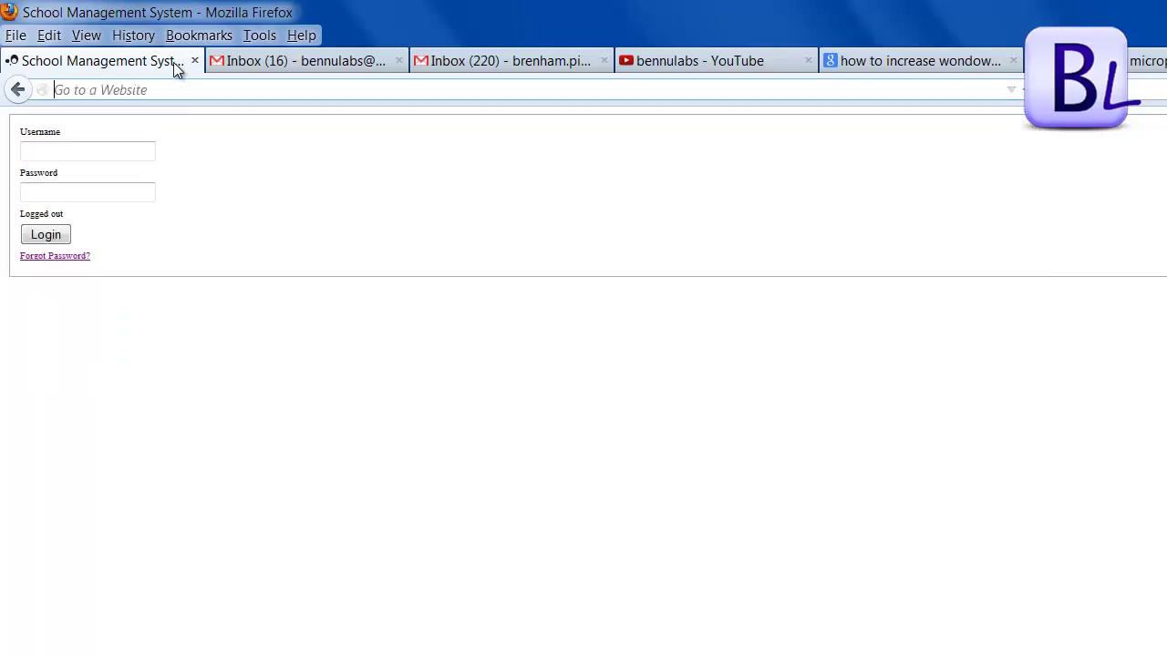
{"action": "type", "text": "lo"}
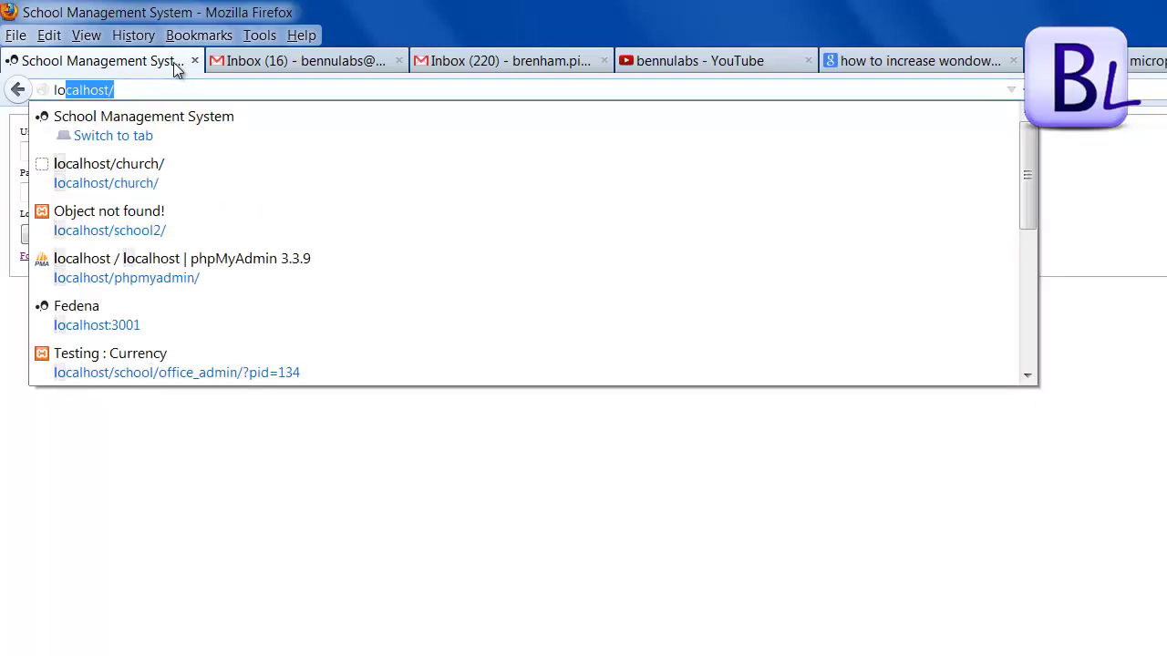
{"action": "type", "text": "calhost"}
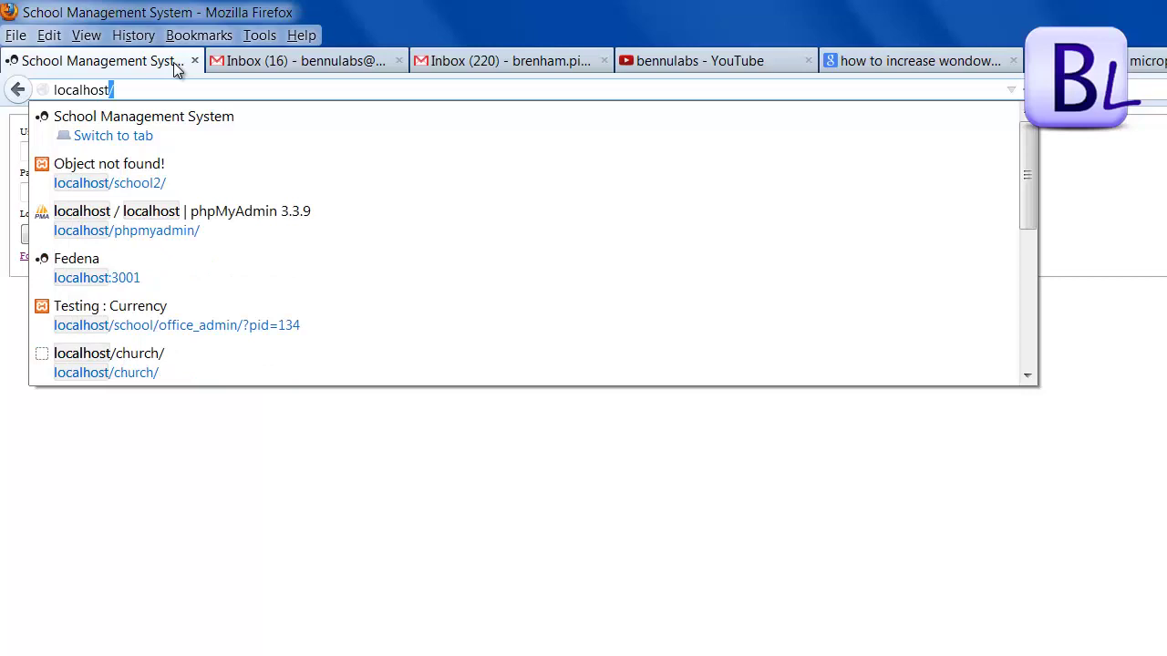
{"action": "type", "text": ":3003"}
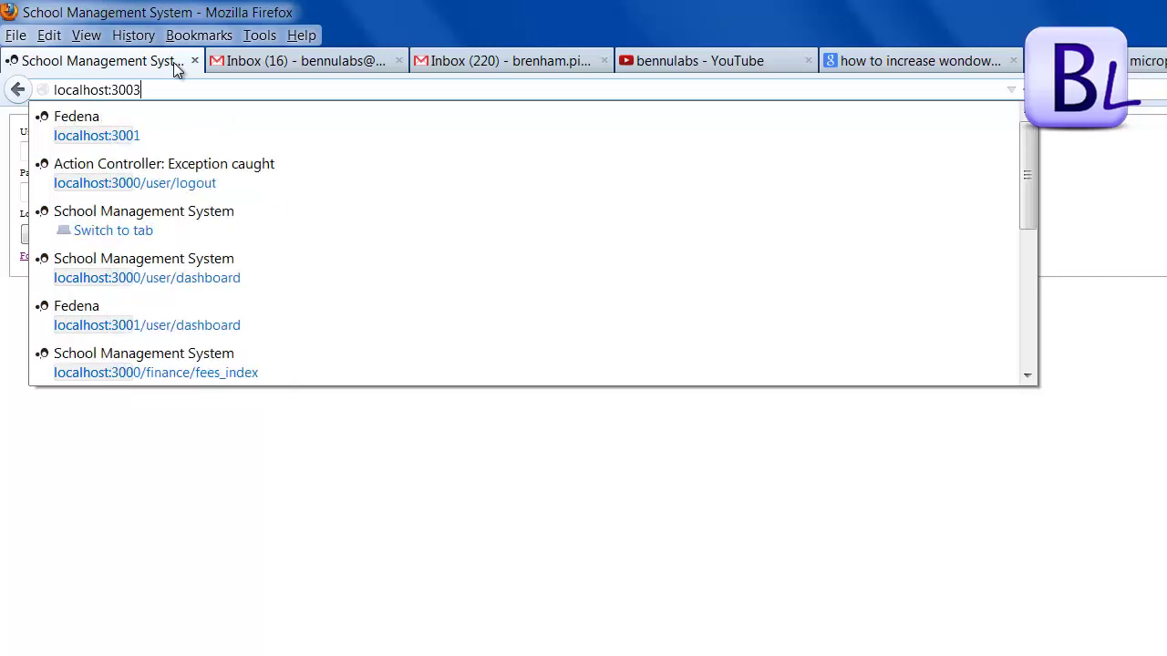
{"action": "key", "text": "Return"}
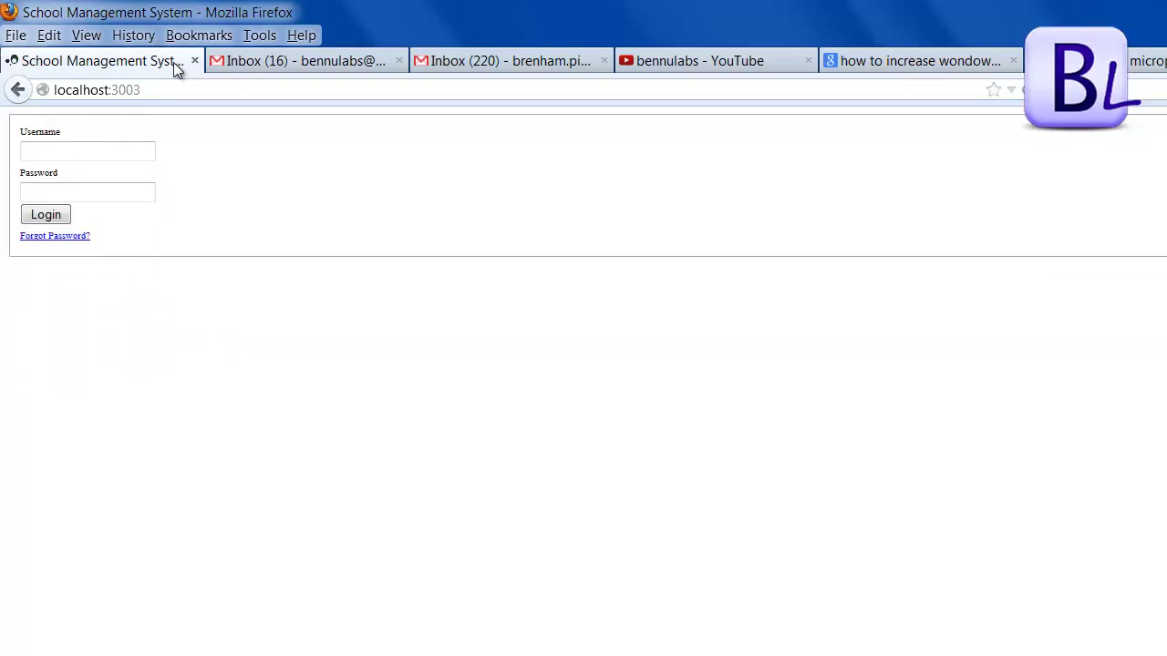
- Log in with the administrator username and password, declining to save the password
{"action": "type", "text": "admin"}
{"action": "key", "text": "Tab"}
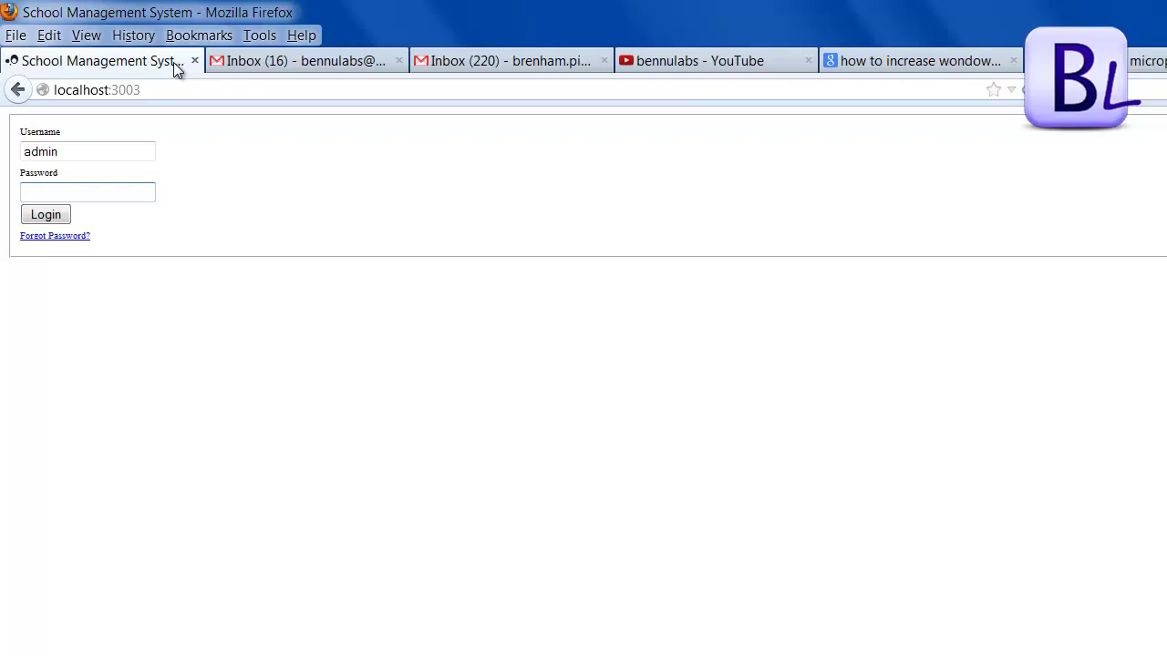
{"action": "key", "text": "Return"}
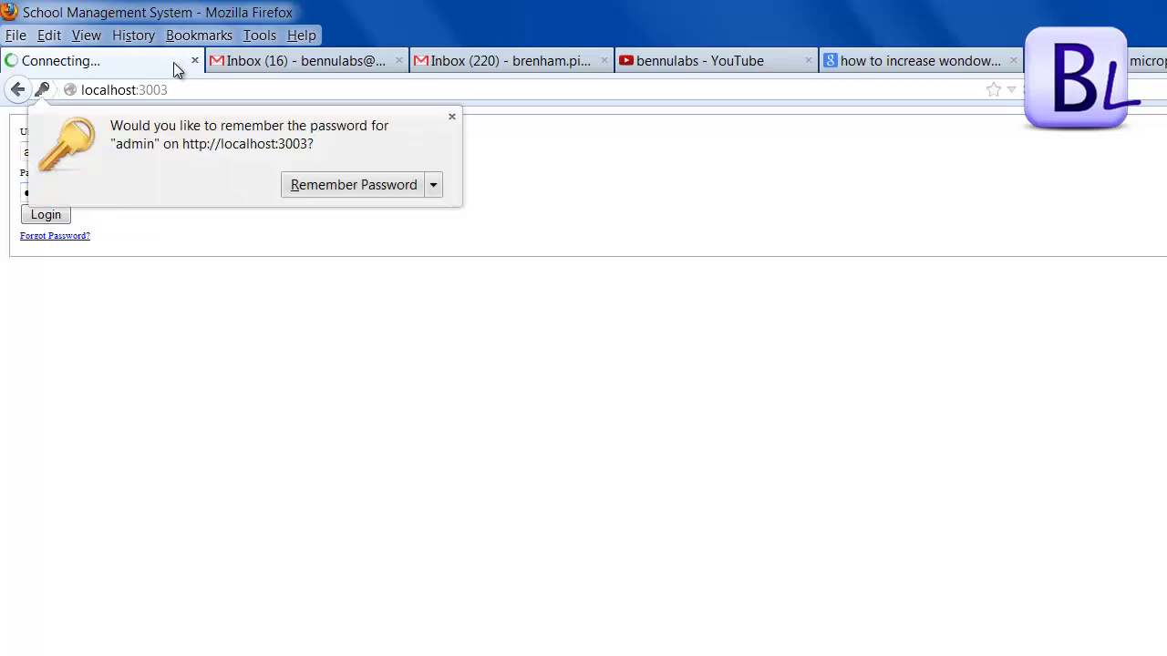
{"action": "left_click", "coordinate": [451, 116]}
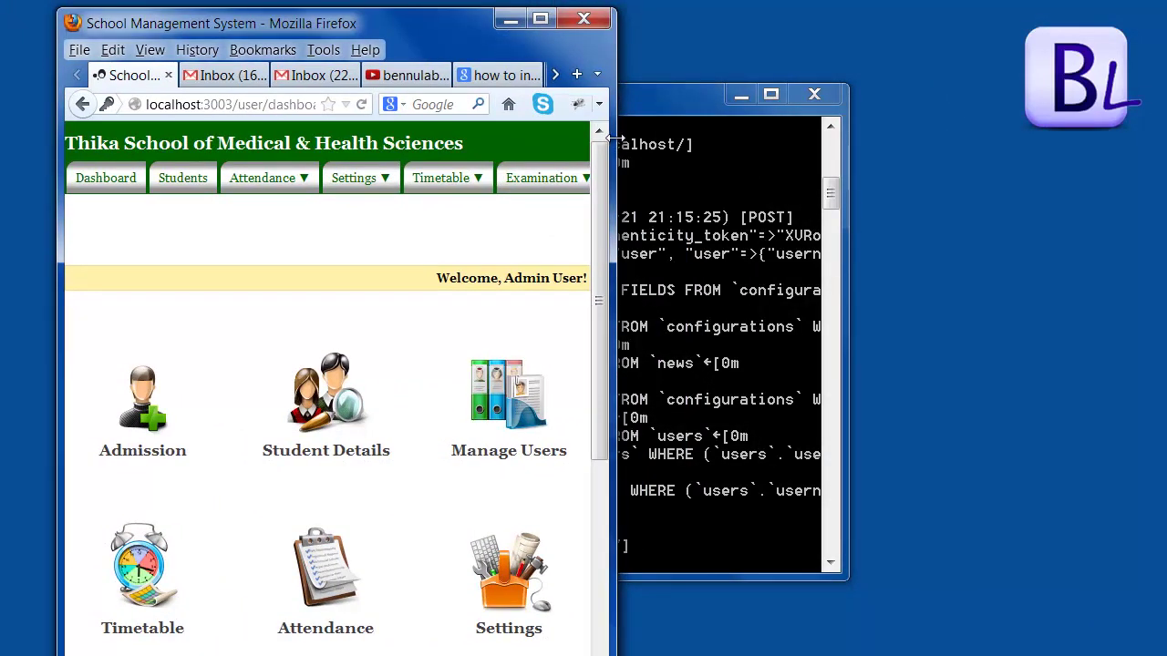
- Stretch the Firefox window across the full screen width and scroll through the dashboard modules
{"action": "left_click_drag", "start_coordinate": [609, 143], "coordinate": [1089, 130]}
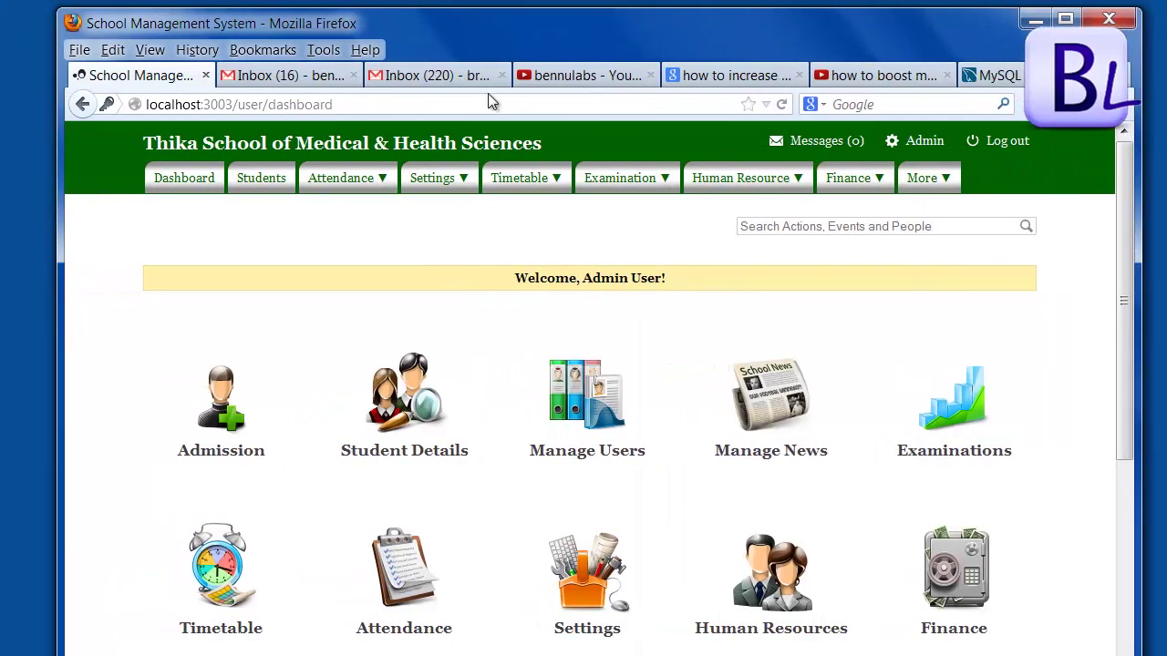
{"action": "left_click_drag", "start_coordinate": [58, 266], "coordinate": [1, 266]}
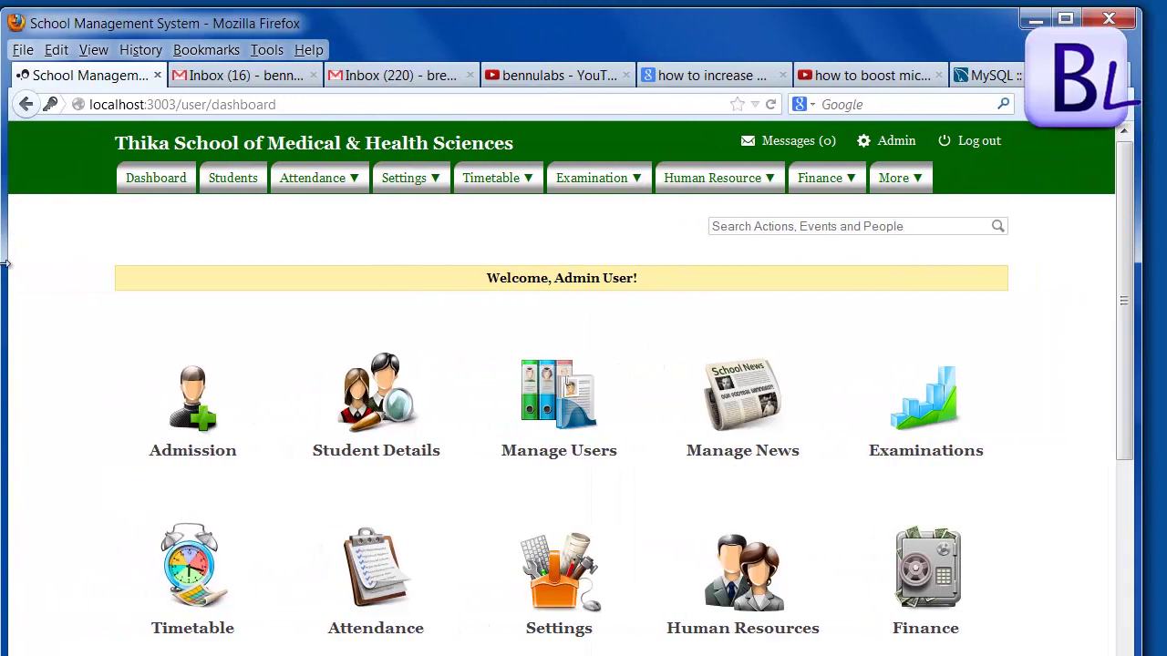
{"action": "left_click", "coordinate": [285, 173]}
{"action": "scroll", "coordinate": [109, 338], "scroll_direction": "down", "scroll_amount": 5}
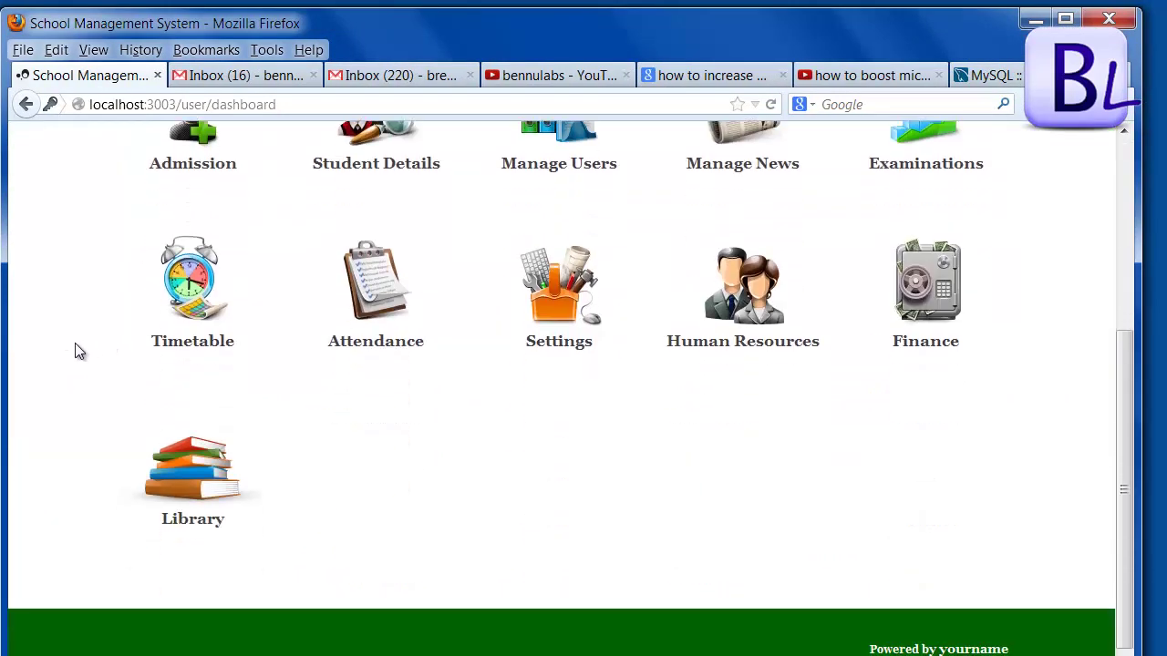
{"action": "scroll", "coordinate": [75, 347], "scroll_direction": "up", "scroll_amount": 5}
{"action": "scroll", "coordinate": [75, 347], "scroll_direction": "up", "scroll_amount": 1}
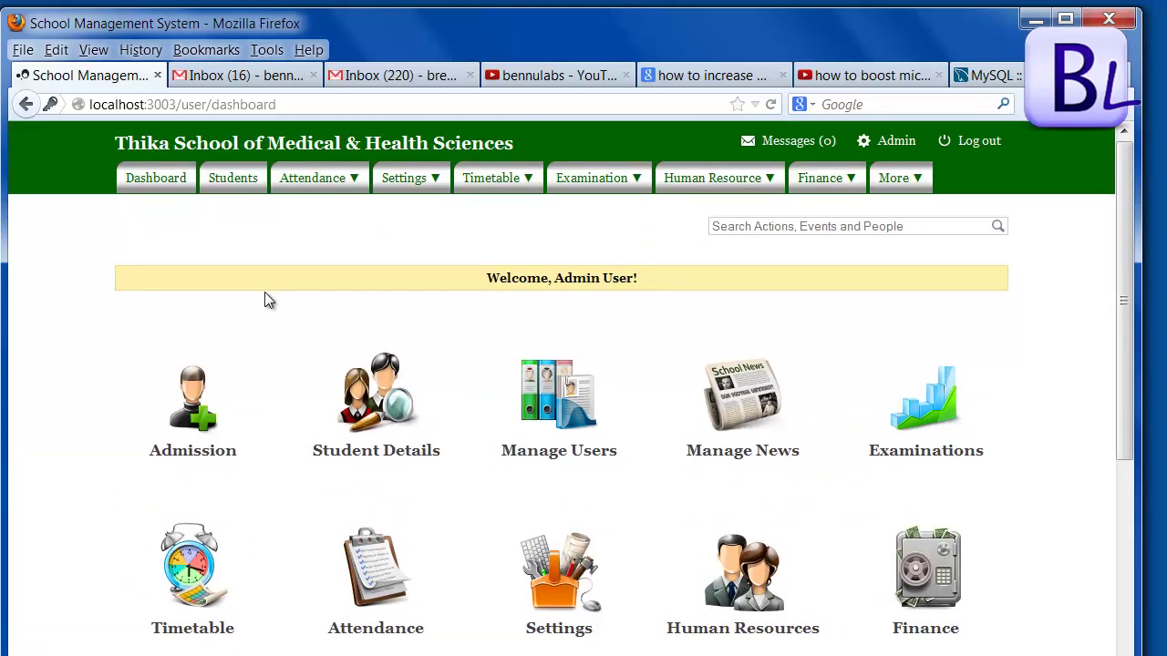